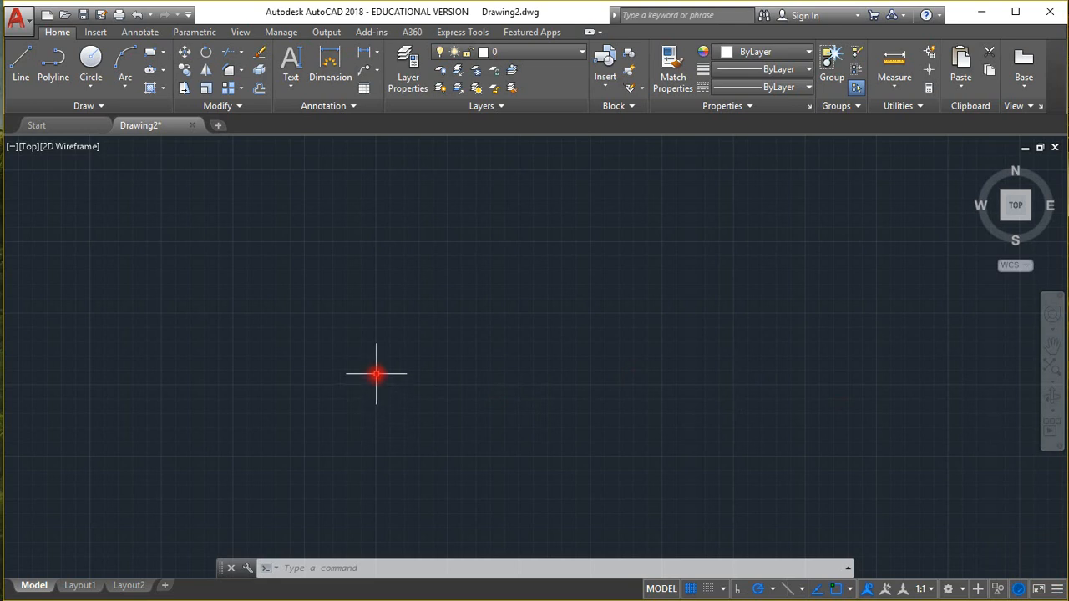
Draw a closed rectangle 10.5 wide and 8 high from four lines, starting down its left side.
{"action": "left_click", "coordinate": [20, 69]}
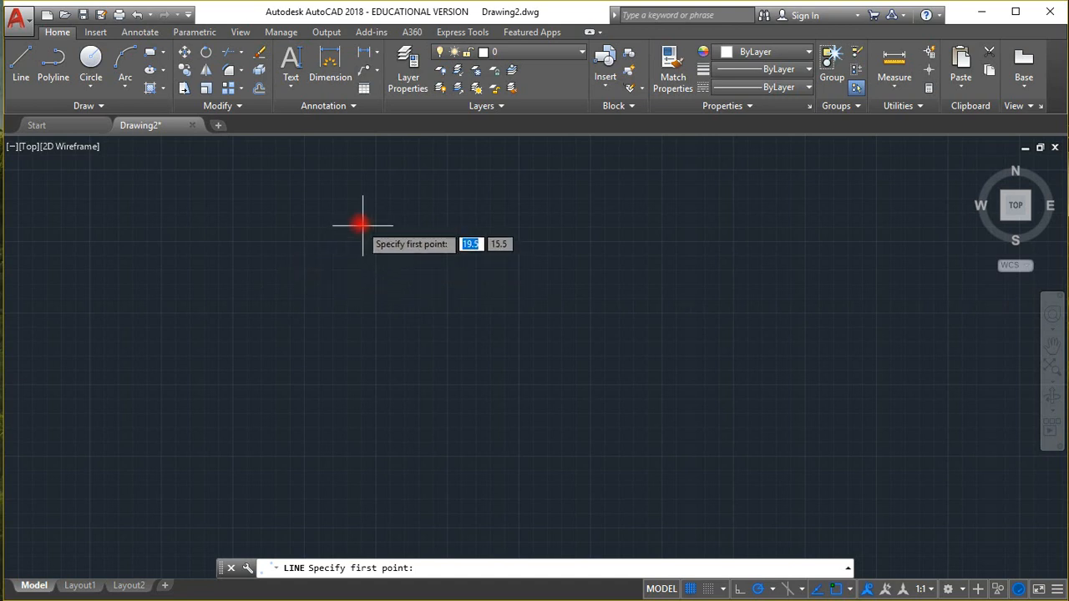
{"action": "scroll", "coordinate": [343, 210], "scroll_direction": "down", "scroll_amount": 5}
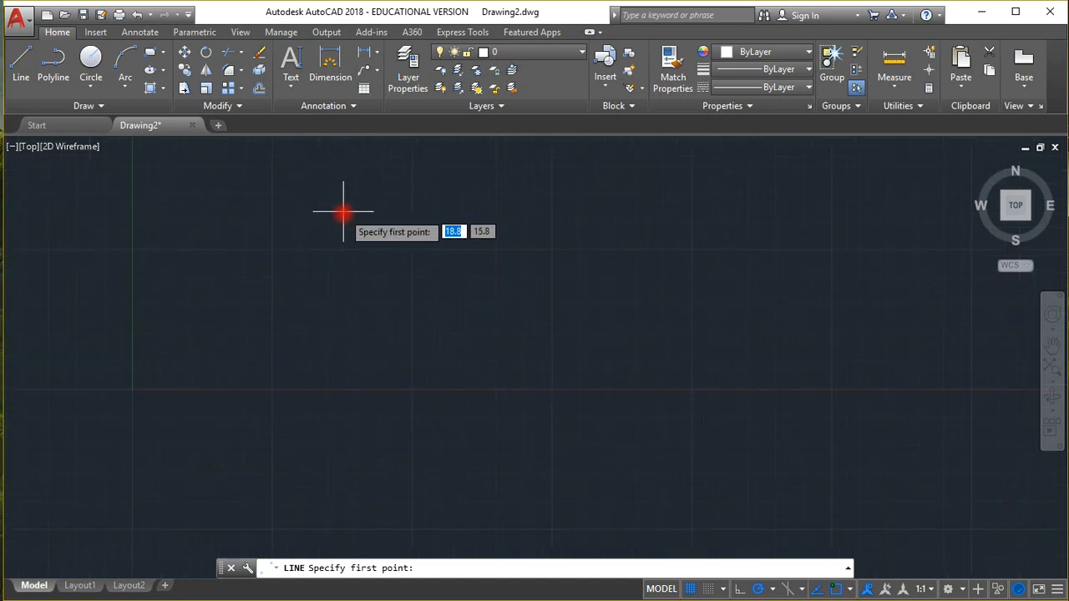
{"action": "left_click", "coordinate": [346, 205]}
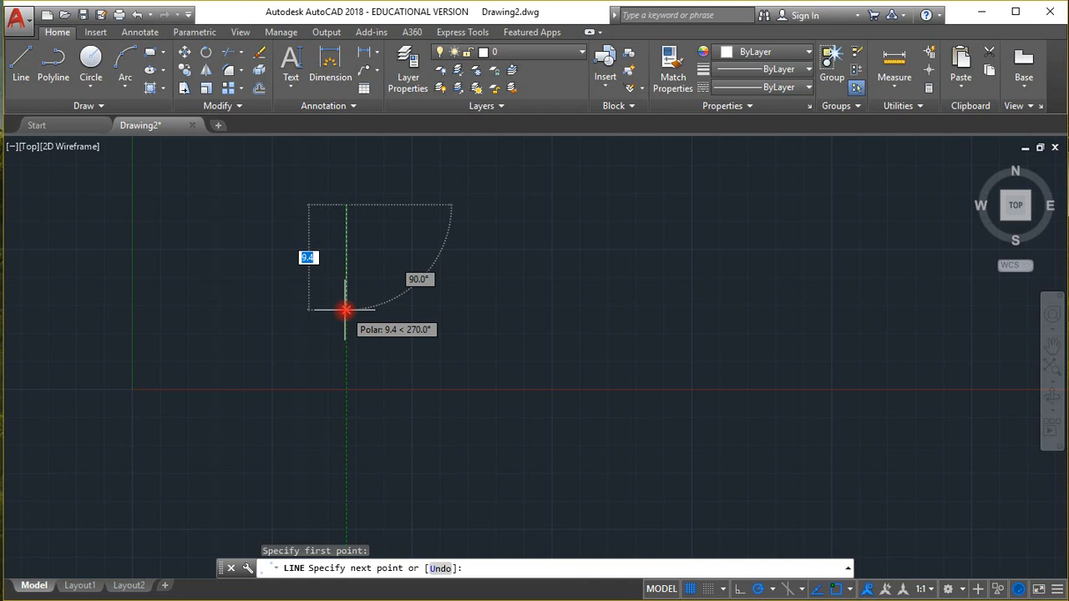
{"action": "type", "text": "8"}
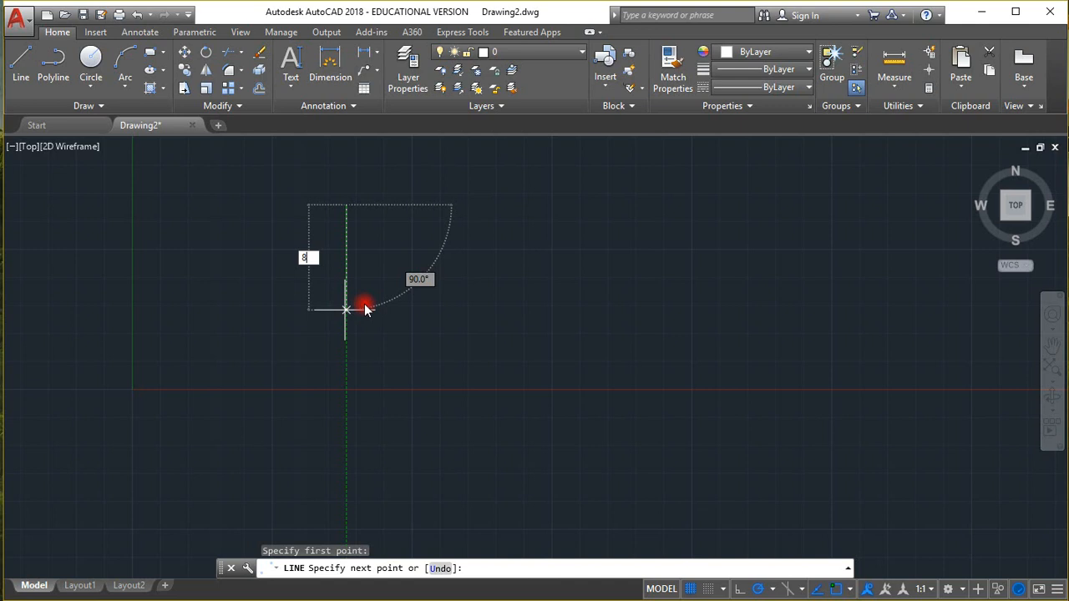
{"action": "key", "text": "Return"}
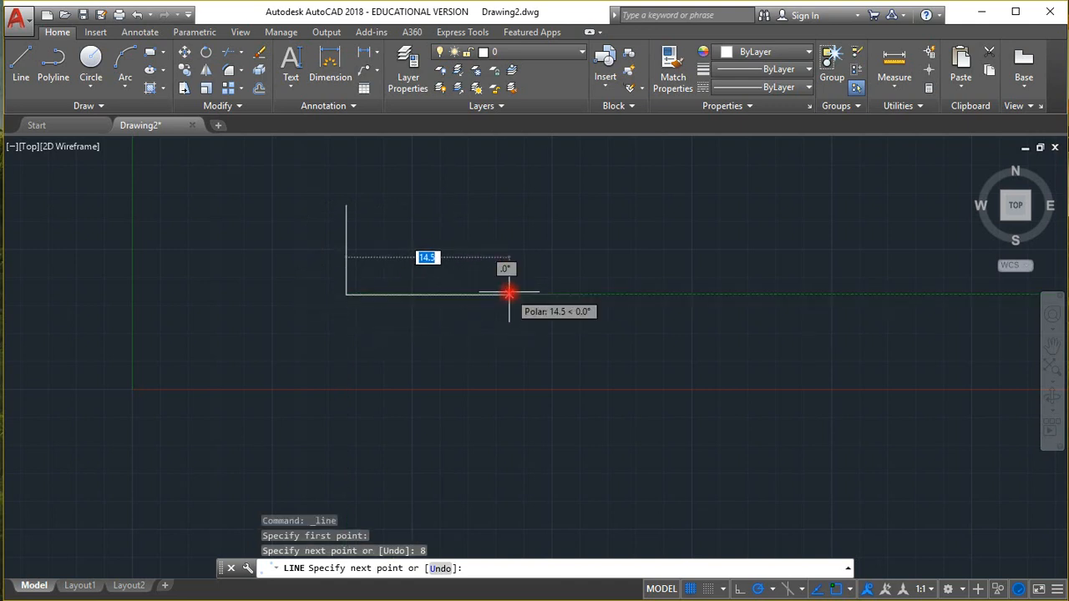
{"action": "type", "text": "10.5"}
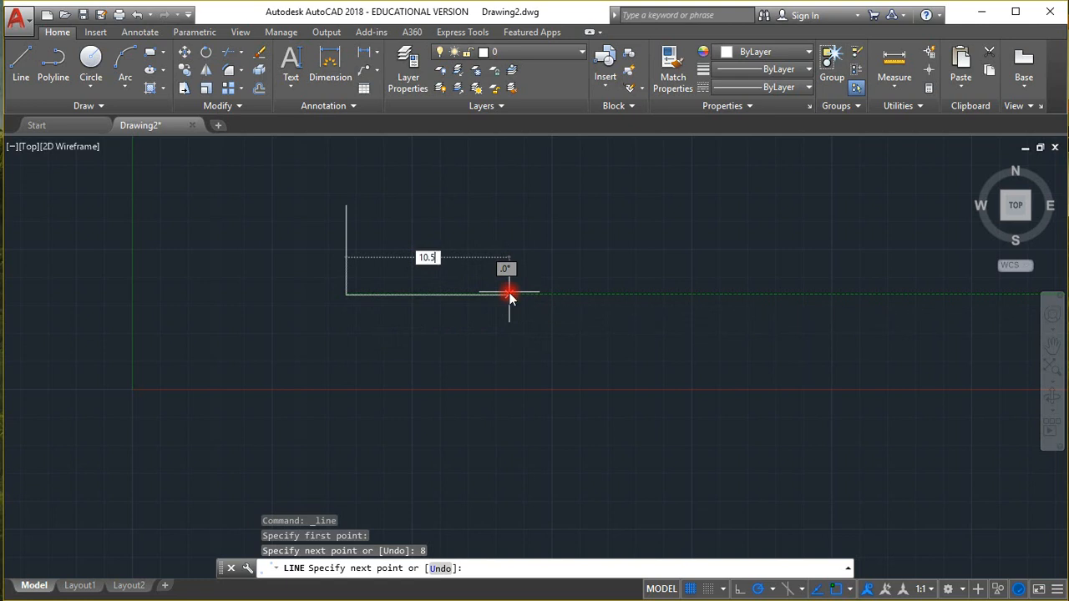
{"action": "key", "text": "Return"}
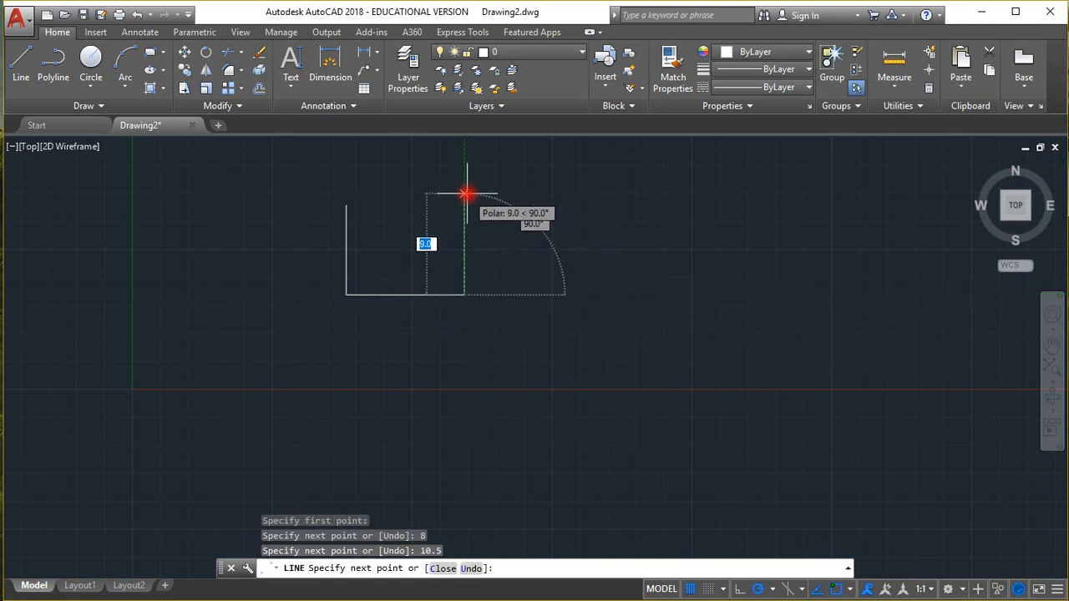
{"action": "type", "text": "8"}
{"action": "key", "text": "Return"}
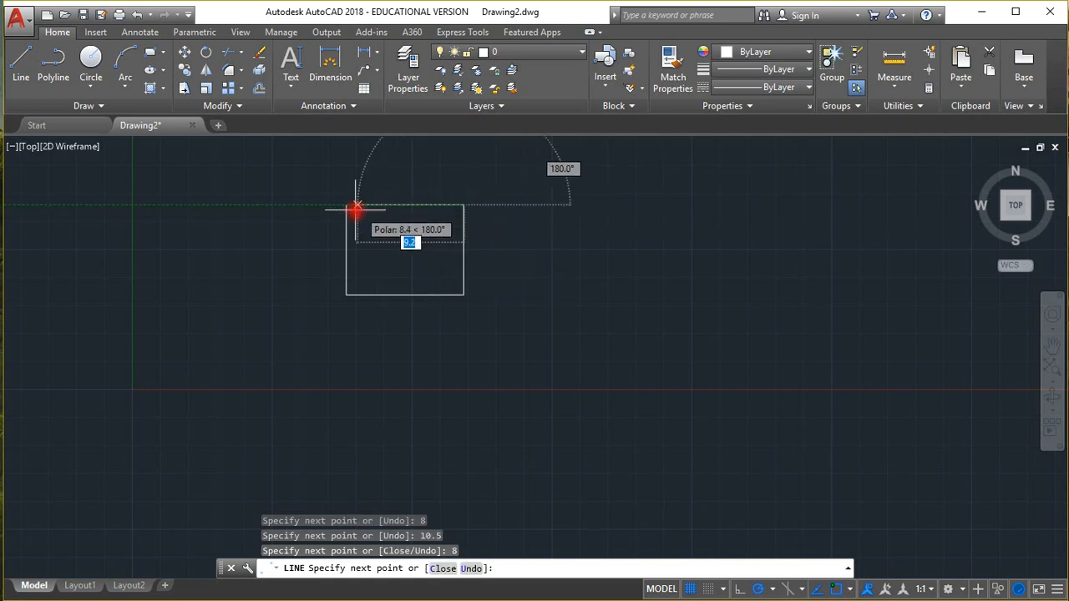
{"action": "left_click", "coordinate": [346, 205]}
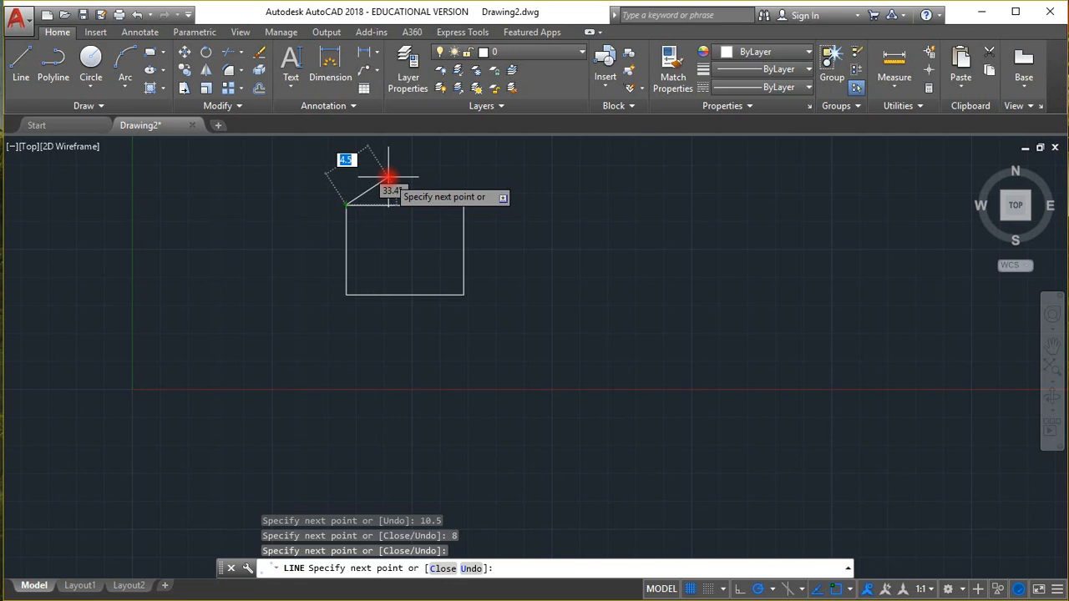
{"action": "key", "text": "Escape"}
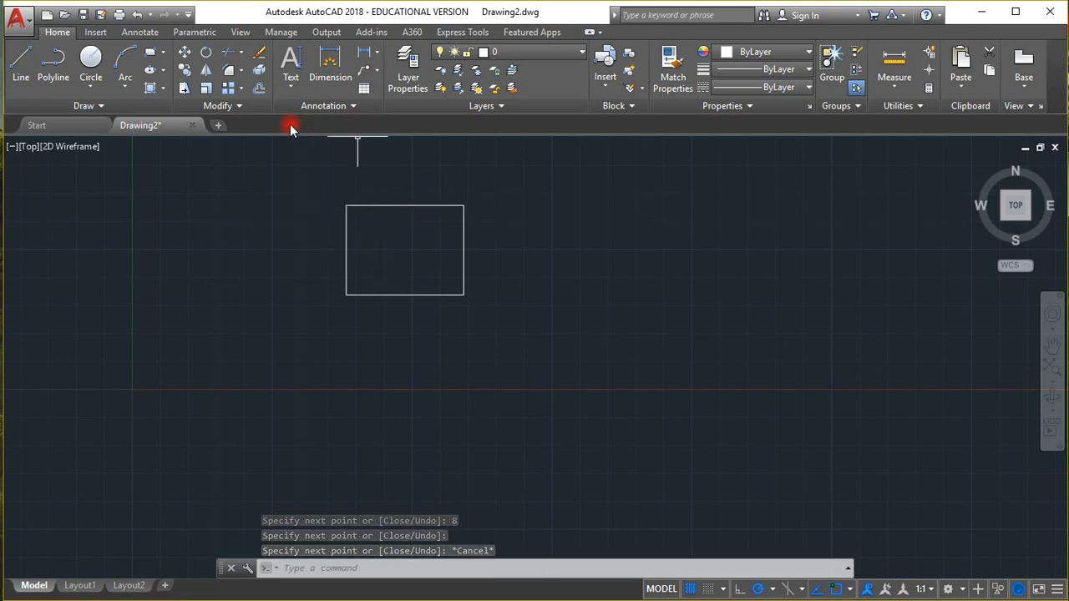
Offset the rectangle's bottom edge 0.375 upward, inside the rectangle.
{"action": "left_click", "coordinate": [257, 89]}
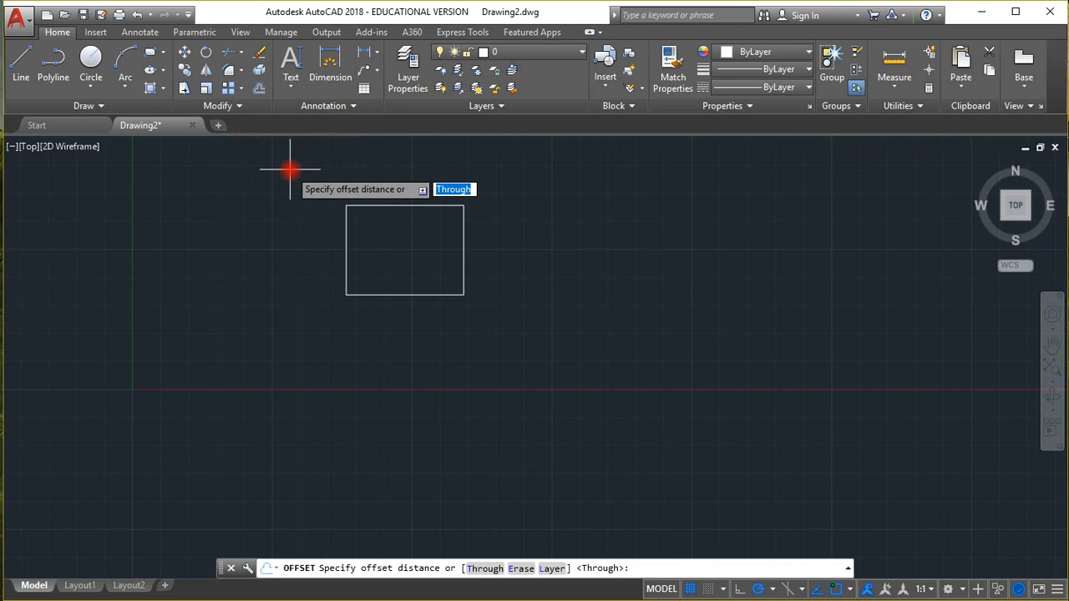
{"action": "type", "text": ".375"}
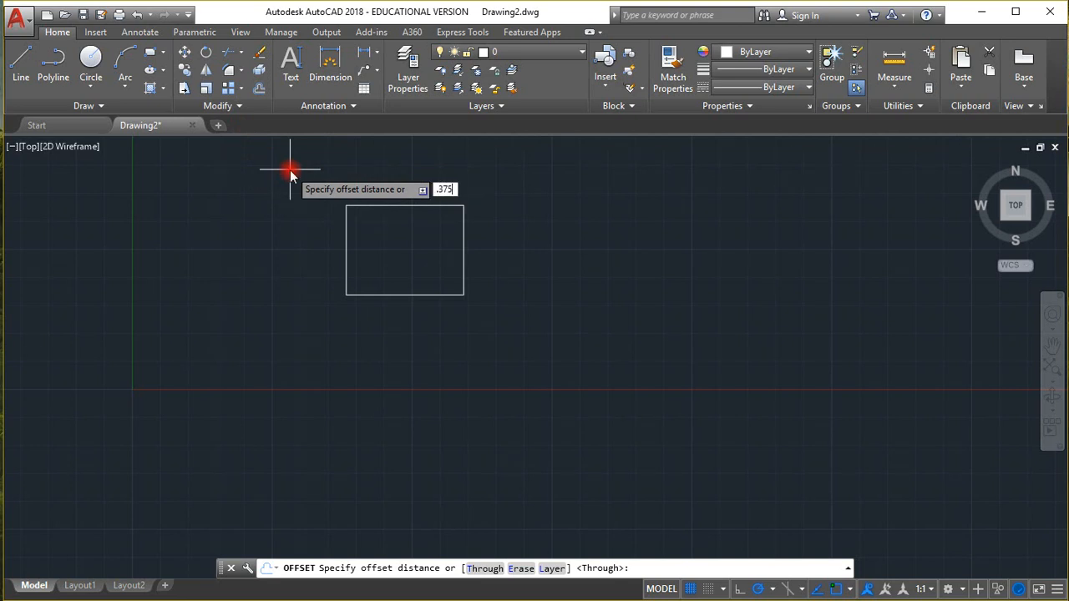
{"action": "key", "text": "Return"}
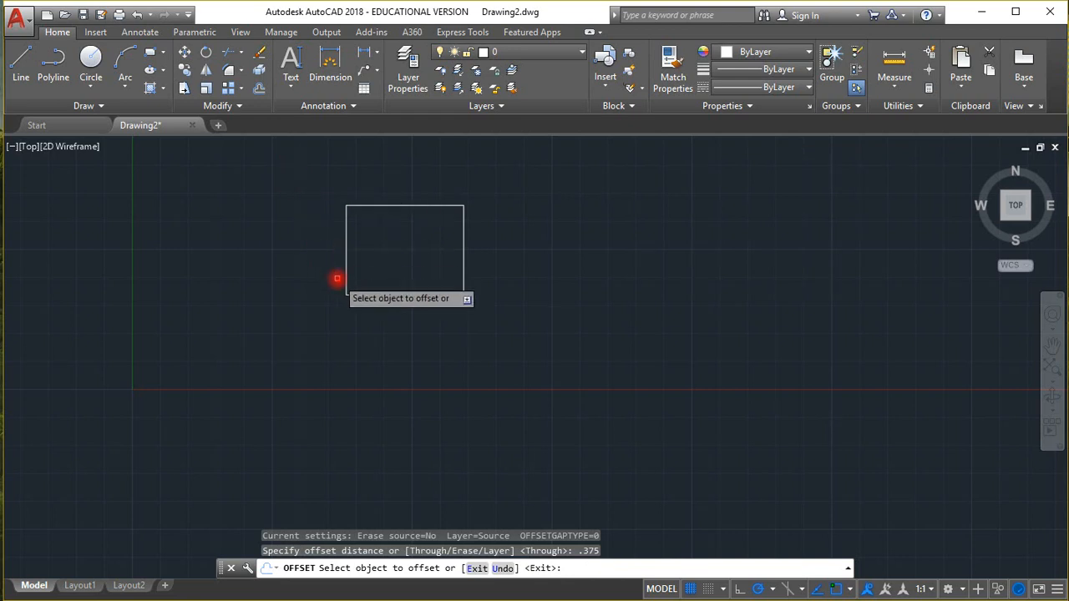
{"action": "left_click", "coordinate": [375, 294]}
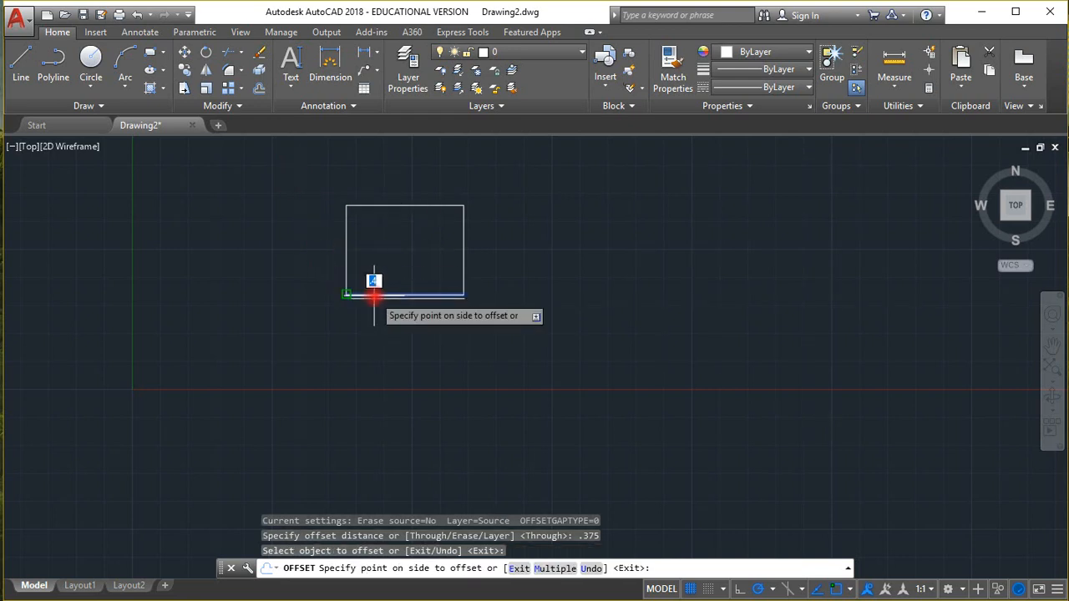
{"action": "left_click", "coordinate": [375, 286]}
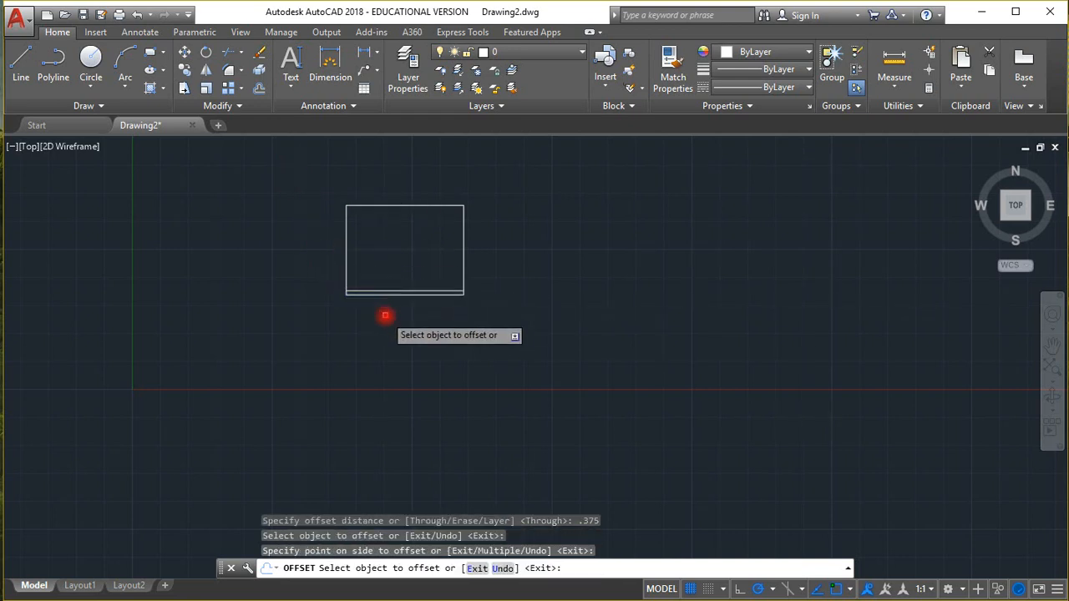
Draw a short vertical line at the left end of the bottom strip, from the offset line to the rectangle's lower-left corner.
{"action": "scroll", "coordinate": [390, 305], "scroll_direction": "up", "scroll_amount": 4}
{"action": "scroll", "coordinate": [390, 305], "scroll_direction": "up", "scroll_amount": 2}
{"action": "scroll", "coordinate": [390, 305], "scroll_direction": "down", "scroll_amount": 4}
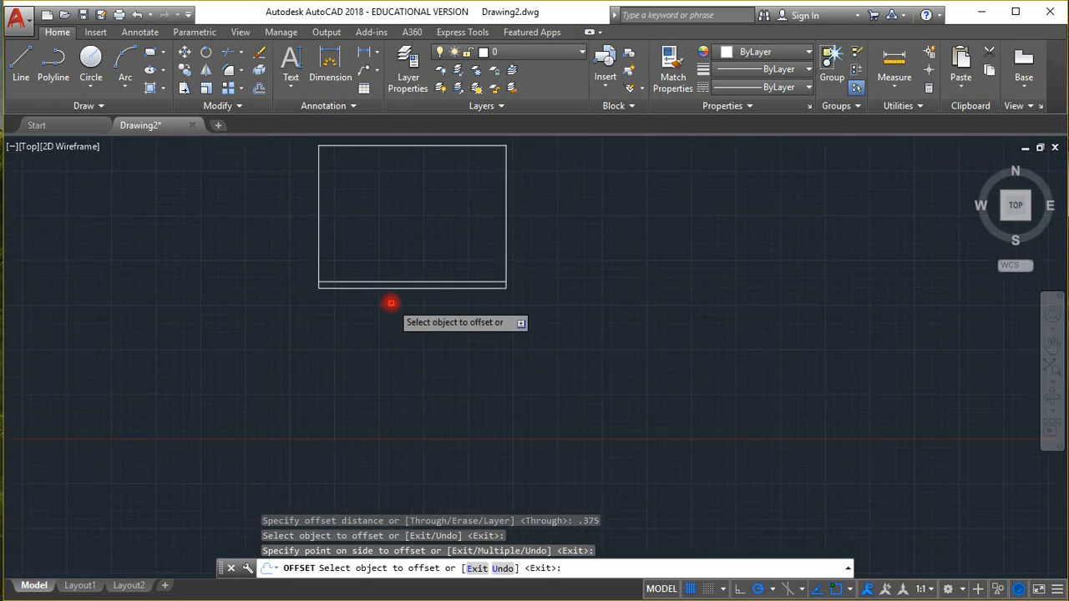
{"action": "left_click", "coordinate": [21, 62]}
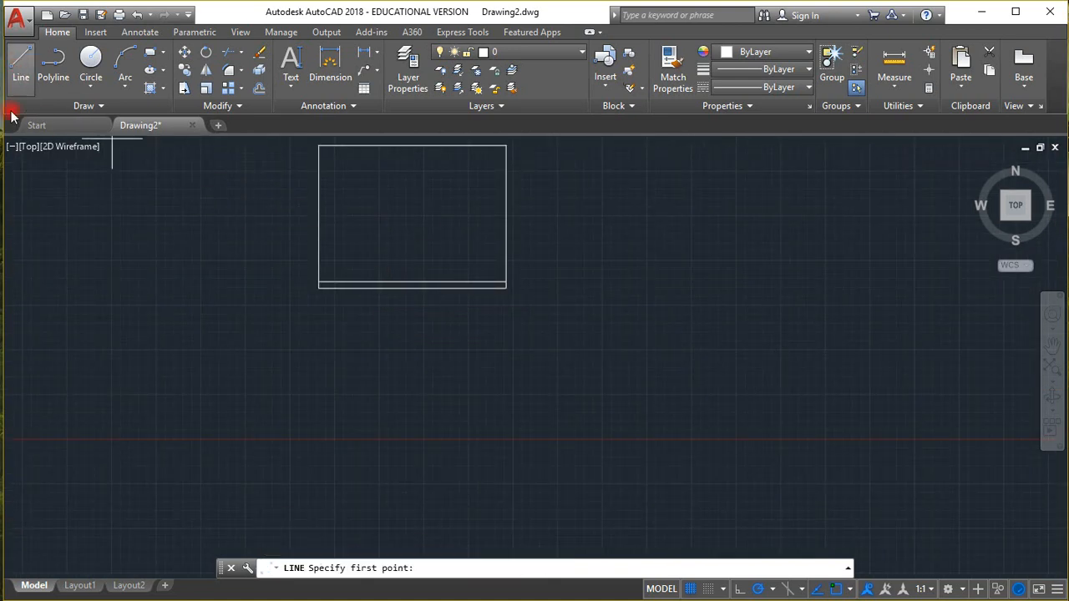
{"action": "scroll", "coordinate": [282, 300], "scroll_direction": "up", "scroll_amount": 4}
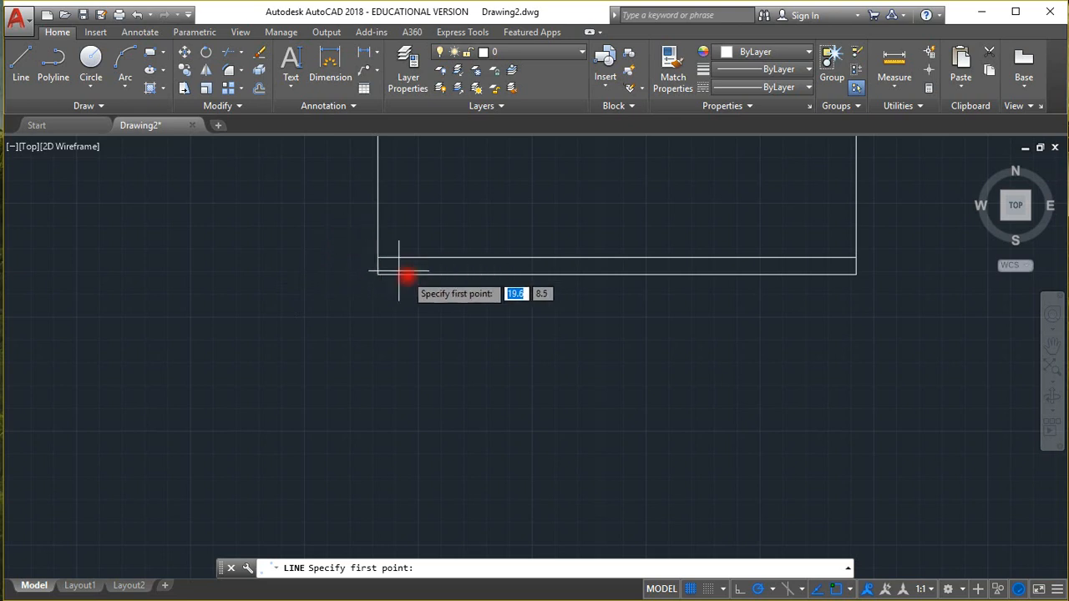
{"action": "scroll", "coordinate": [380, 259], "scroll_direction": "up", "scroll_amount": 8}
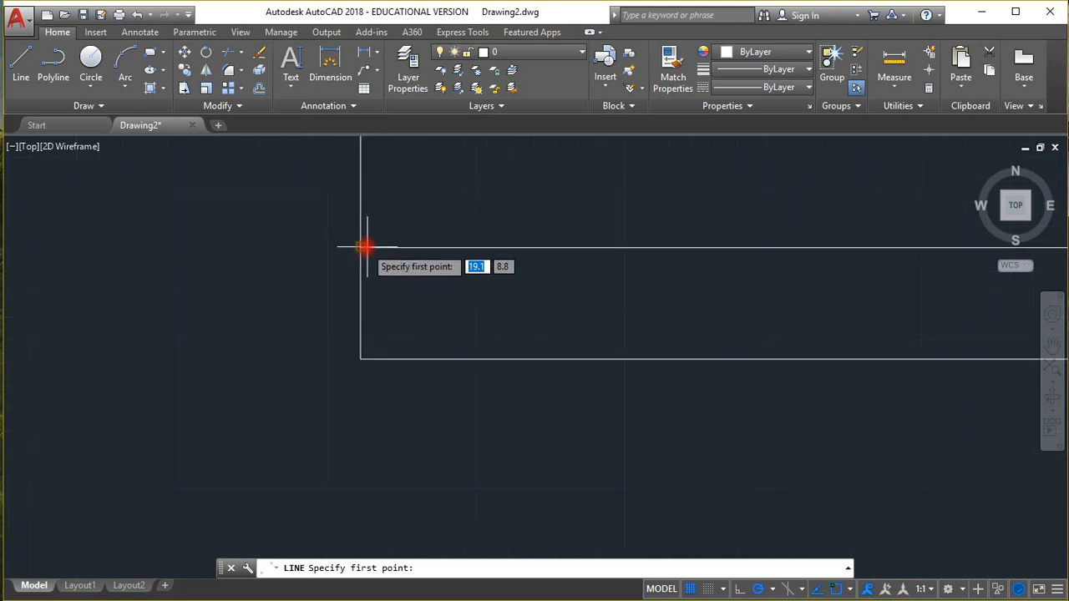
{"action": "left_click", "coordinate": [360, 247]}
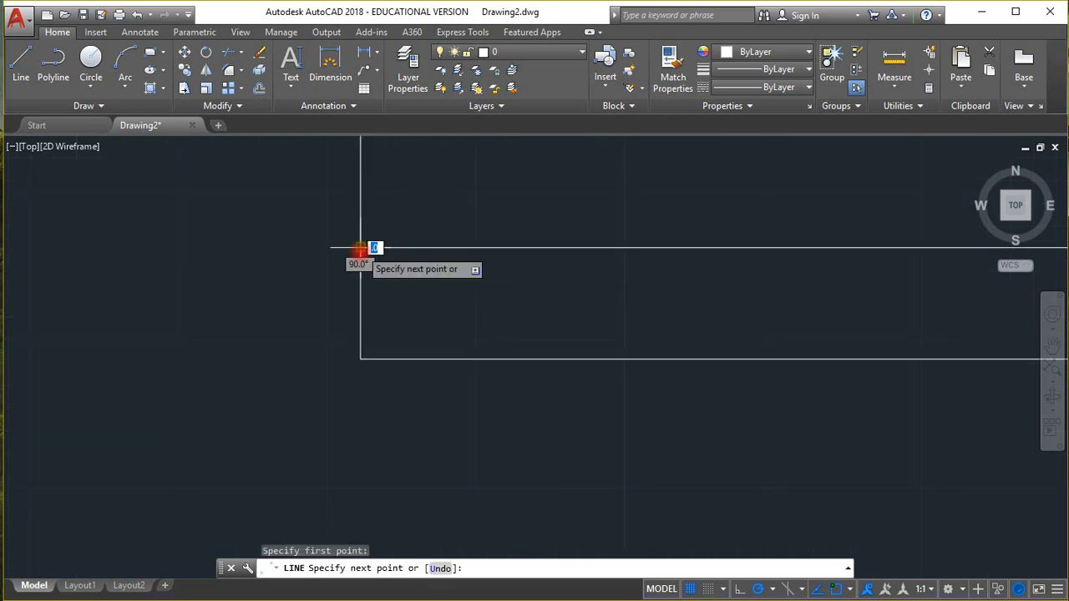
{"action": "left_click", "coordinate": [360, 359]}
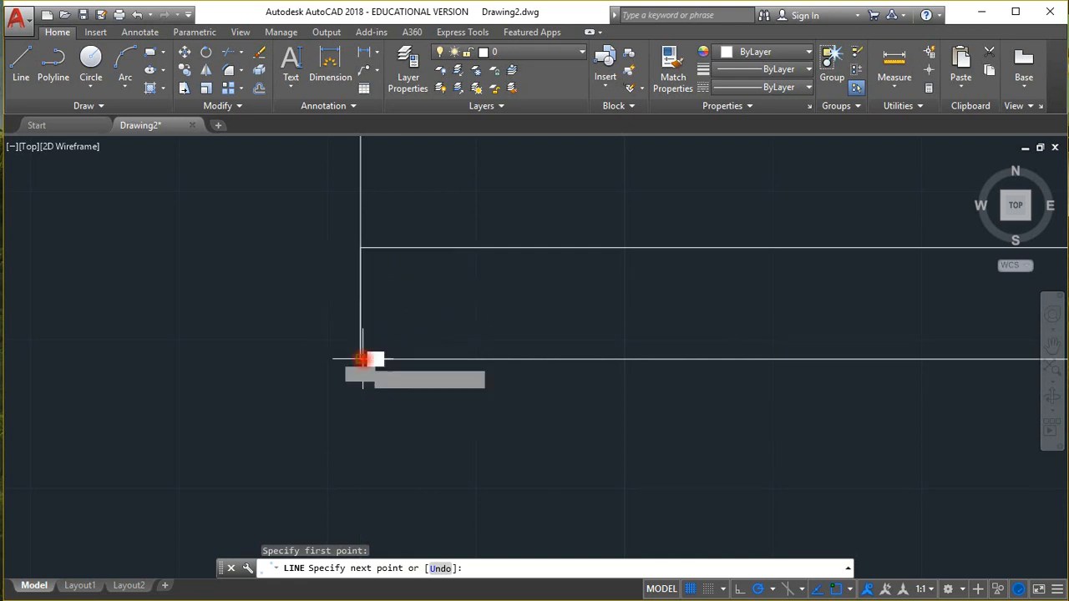
{"action": "key", "text": "Escape"}
Offset the short vertical line at the strip's left end 2.5 to the right.
{"action": "scroll", "coordinate": [381, 387], "scroll_direction": "down", "scroll_amount": 4}
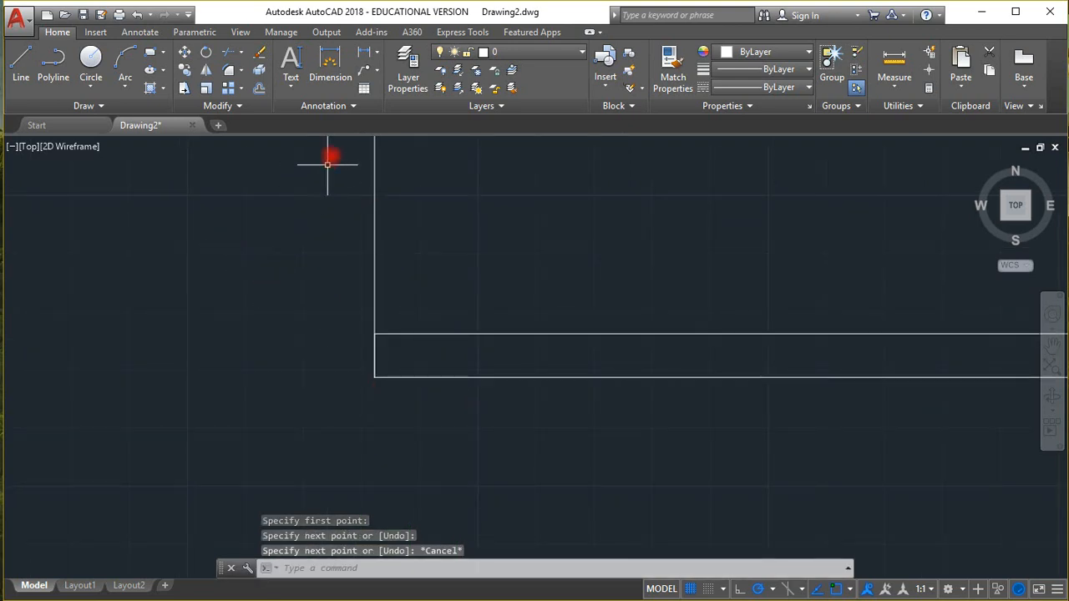
{"action": "left_click", "coordinate": [259, 90]}
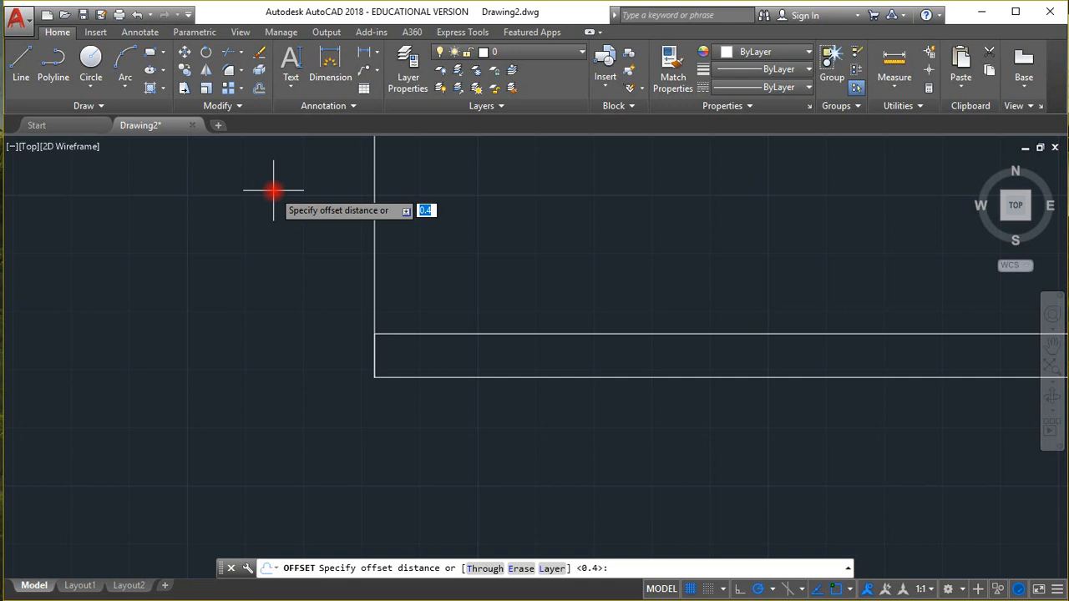
{"action": "type", "text": "2.5"}
{"action": "key", "text": "Return"}
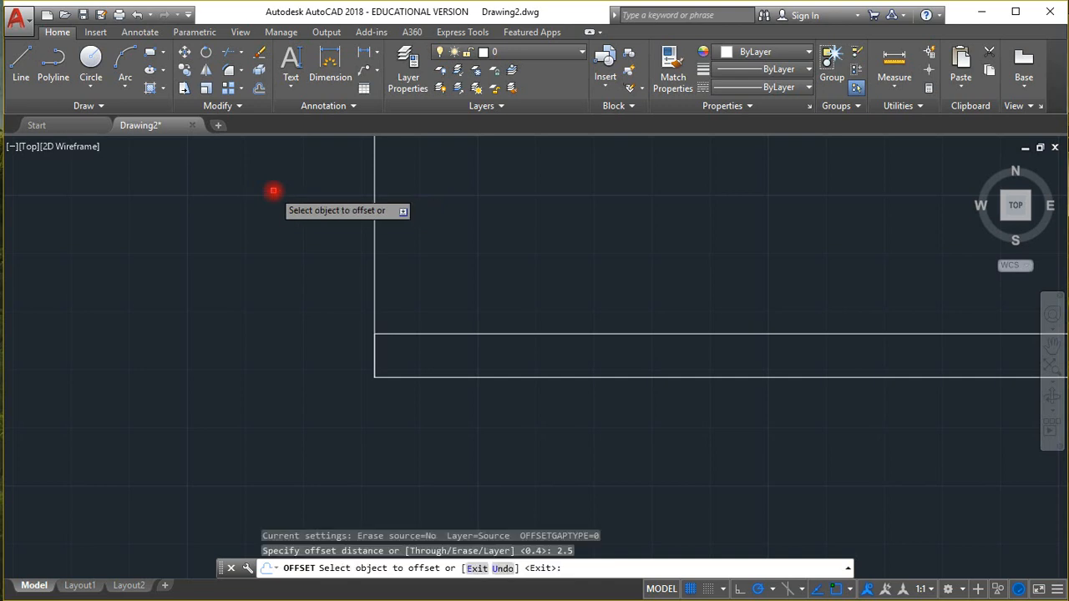
{"action": "left_click", "coordinate": [375, 358]}
{"action": "left_click", "coordinate": [406, 356]}
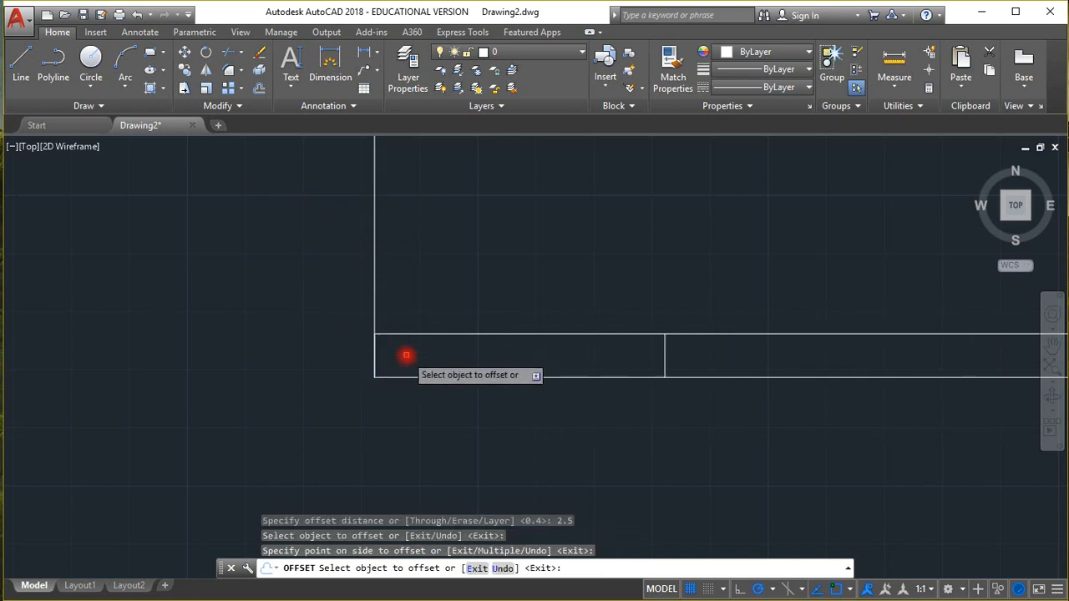
Offset the strip's newest vertical divider 1.25 to the right.
{"action": "left_click", "coordinate": [260, 91]}
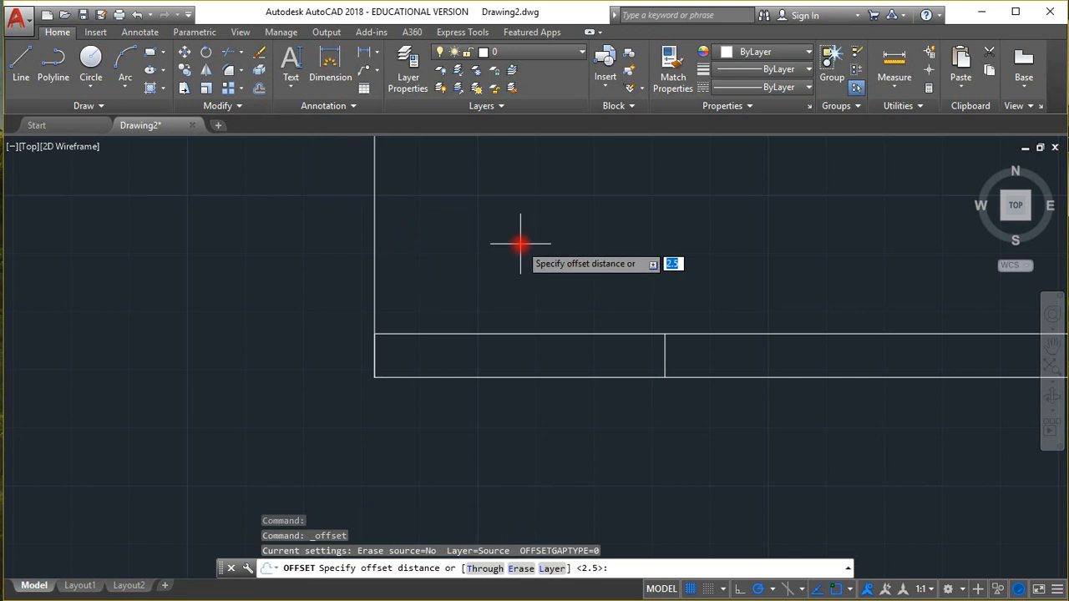
{"action": "type", "text": "1.25"}
{"action": "key", "text": "Return"}
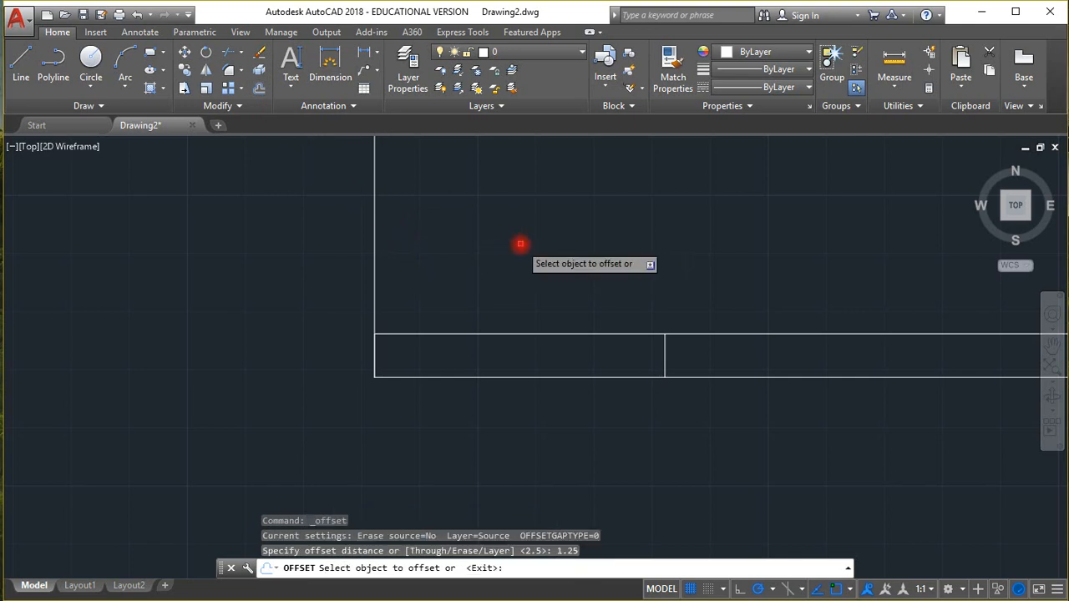
{"action": "left_click", "coordinate": [668, 362]}
{"action": "left_click", "coordinate": [707, 358]}
Offset the rightmost divider in the bottom strip 1 to the right.
{"action": "scroll", "coordinate": [705, 355], "scroll_direction": "down", "scroll_amount": 6}
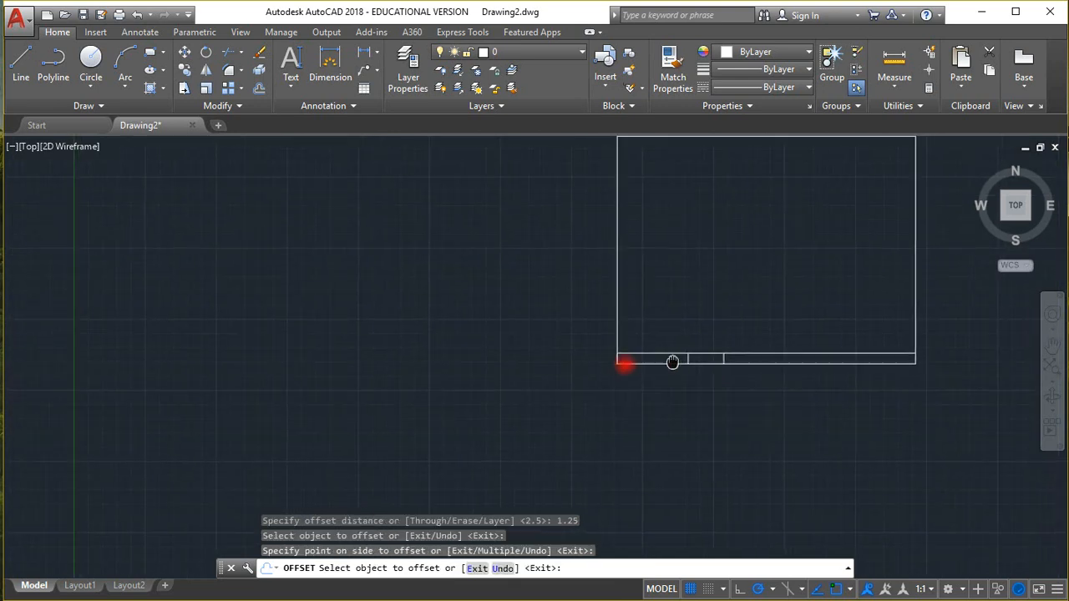
{"action": "middle_click_drag", "start_coordinate": [625, 362], "coordinate": [393, 389]}
{"action": "scroll", "coordinate": [398, 375], "scroll_direction": "up", "scroll_amount": 3}
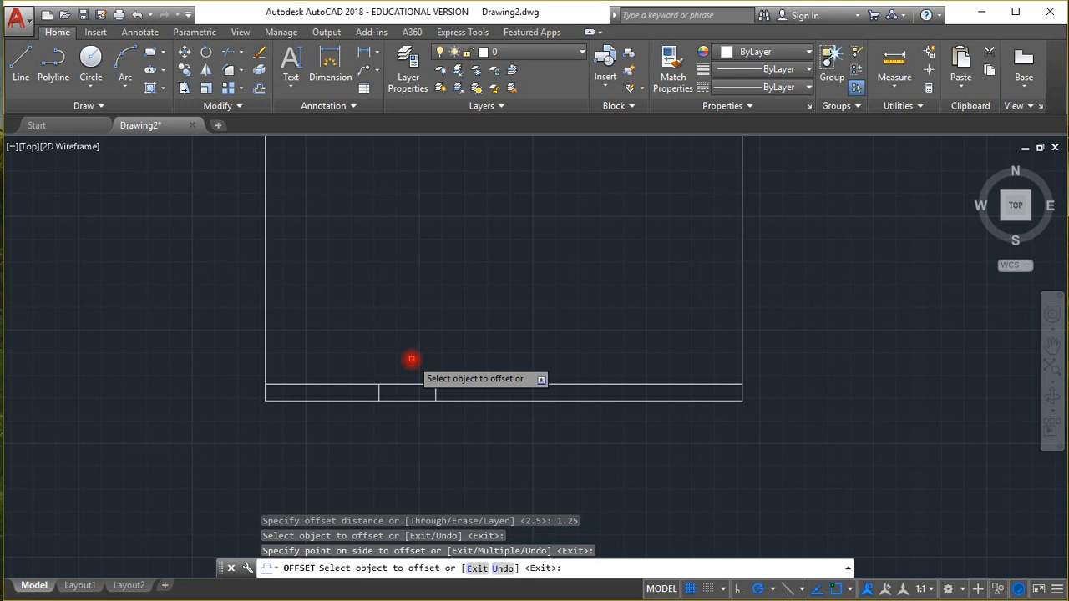
{"action": "left_click", "coordinate": [260, 89]}
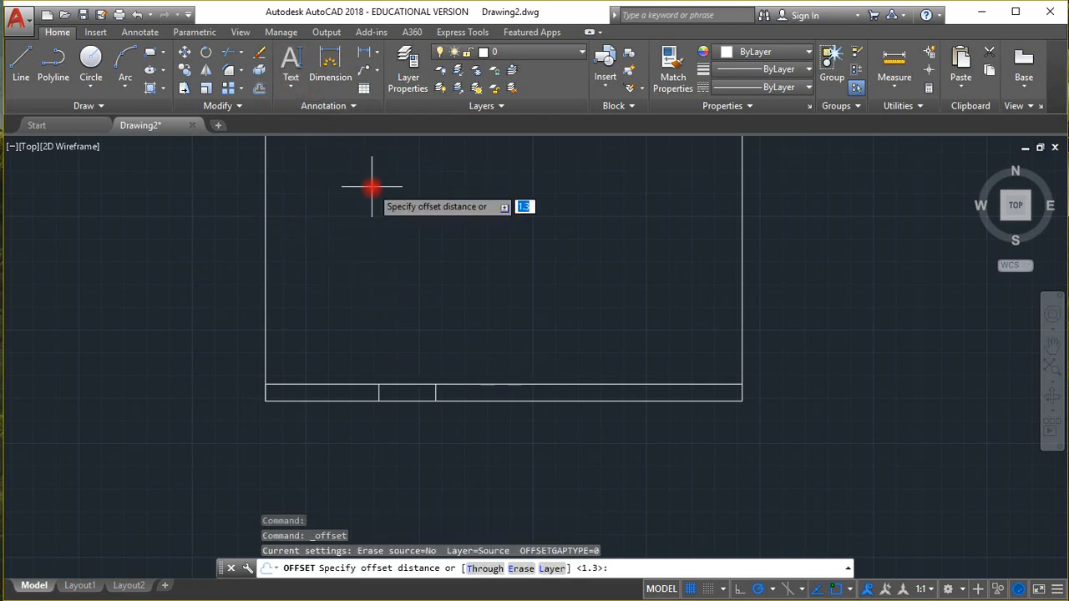
{"action": "type", "text": "1"}
{"action": "key", "text": "Return"}
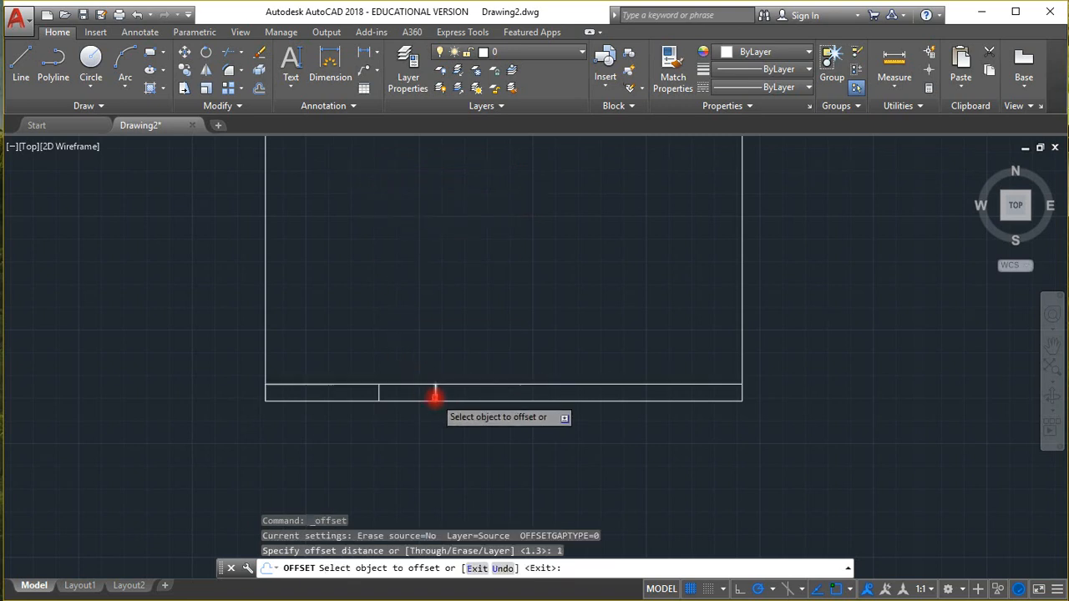
{"action": "left_click", "coordinate": [435, 394]}
{"action": "left_click", "coordinate": [450, 393]}
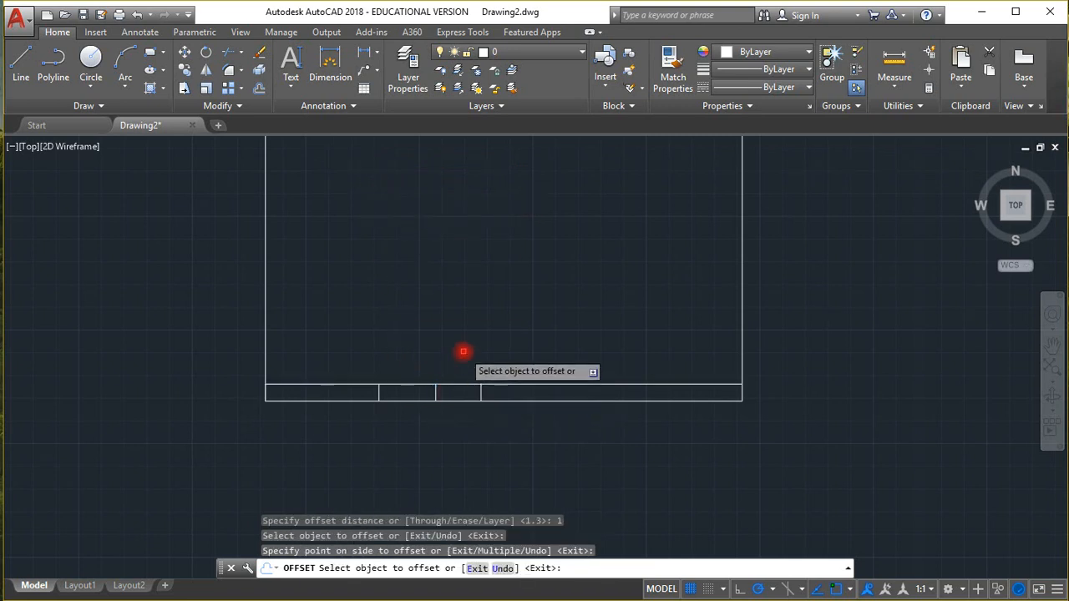
Offset the rightmost divider in the bottom strip 4 to the right.
{"action": "left_click", "coordinate": [259, 89]}
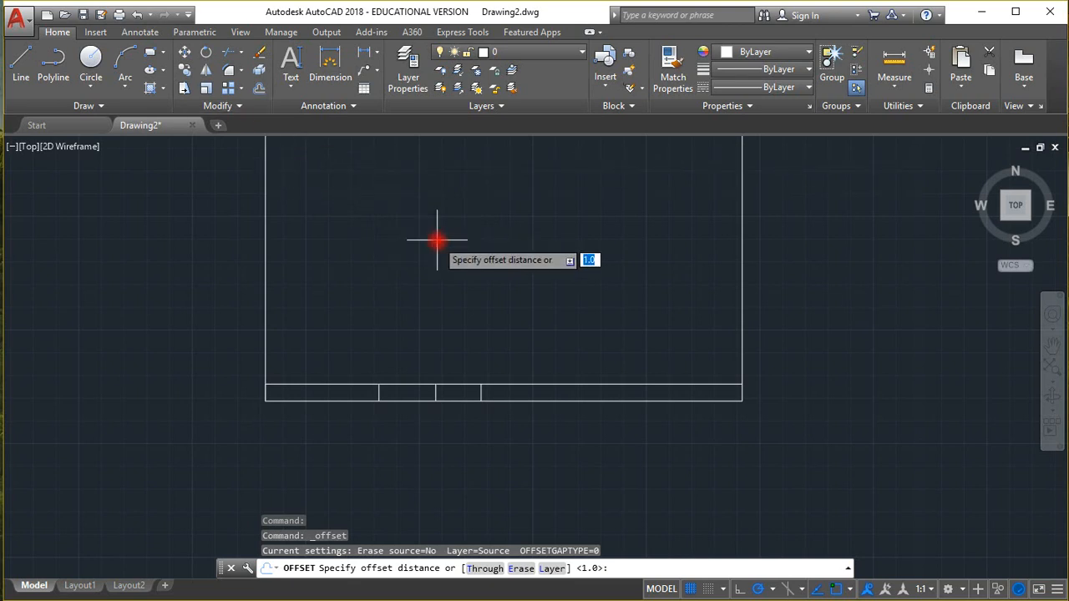
{"action": "type", "text": "4"}
{"action": "key", "text": "Return"}
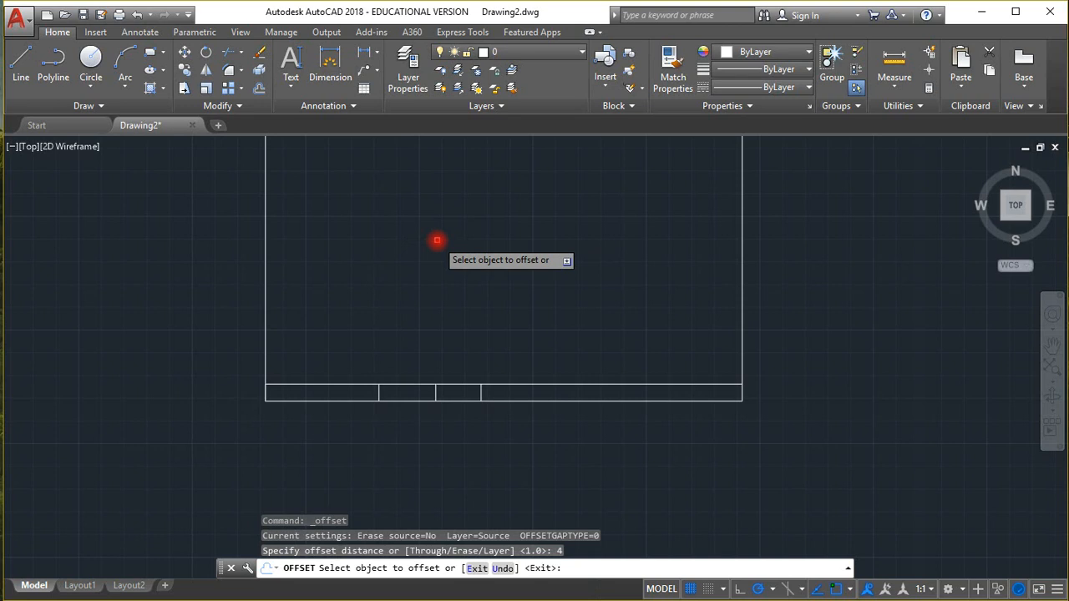
{"action": "left_click", "coordinate": [481, 391]}
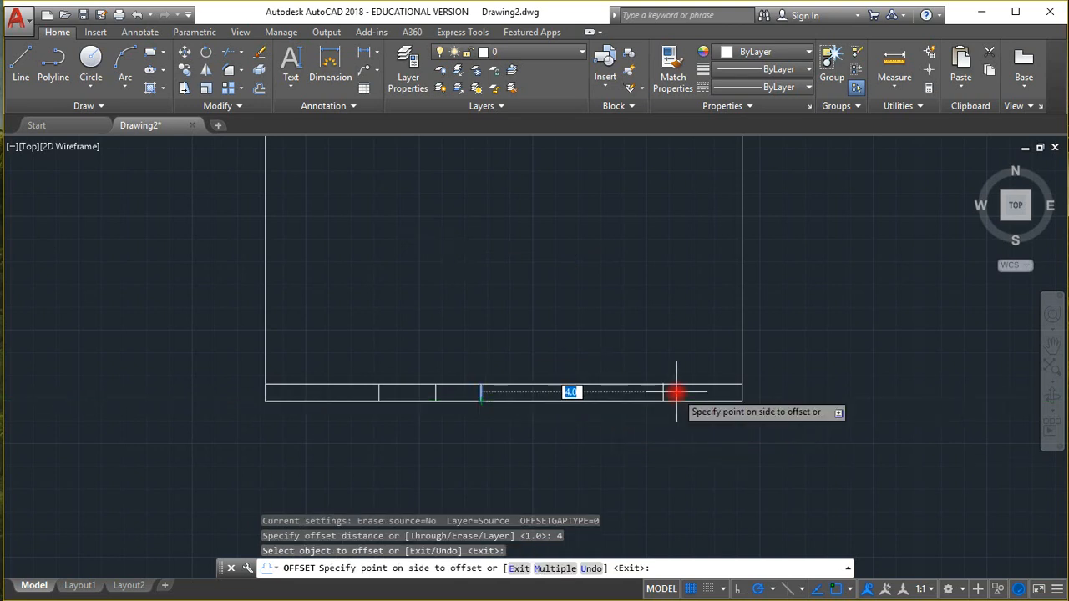
{"action": "left_click", "coordinate": [676, 392]}
{"action": "key", "text": "Escape"}
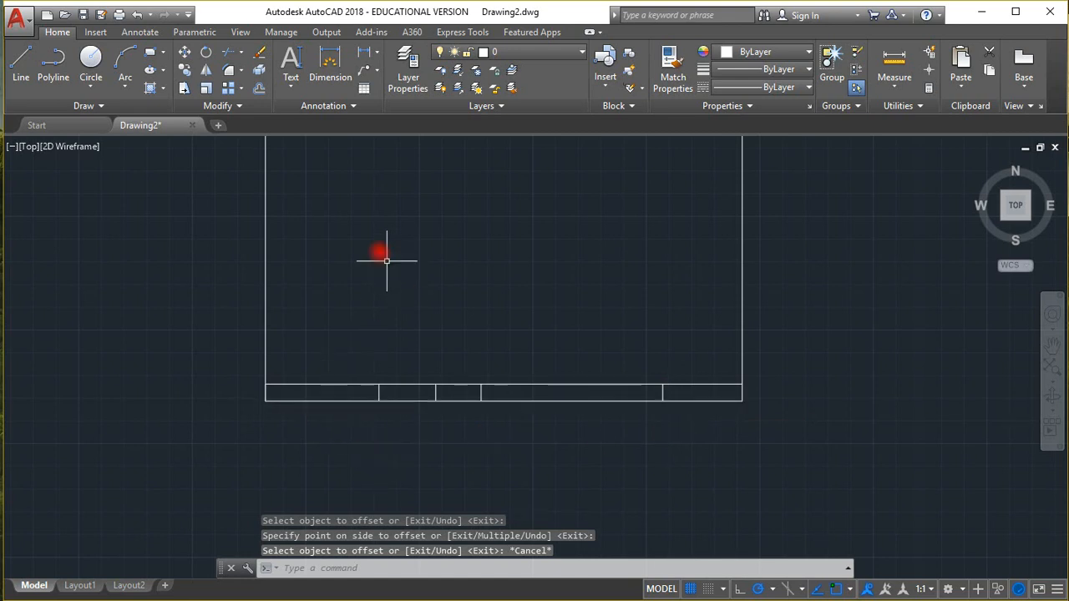
Add single-line text "YOUR NAME HERE" with horizontal orientation in the first cell of the bottom strip.
{"action": "left_click", "coordinate": [288, 83]}
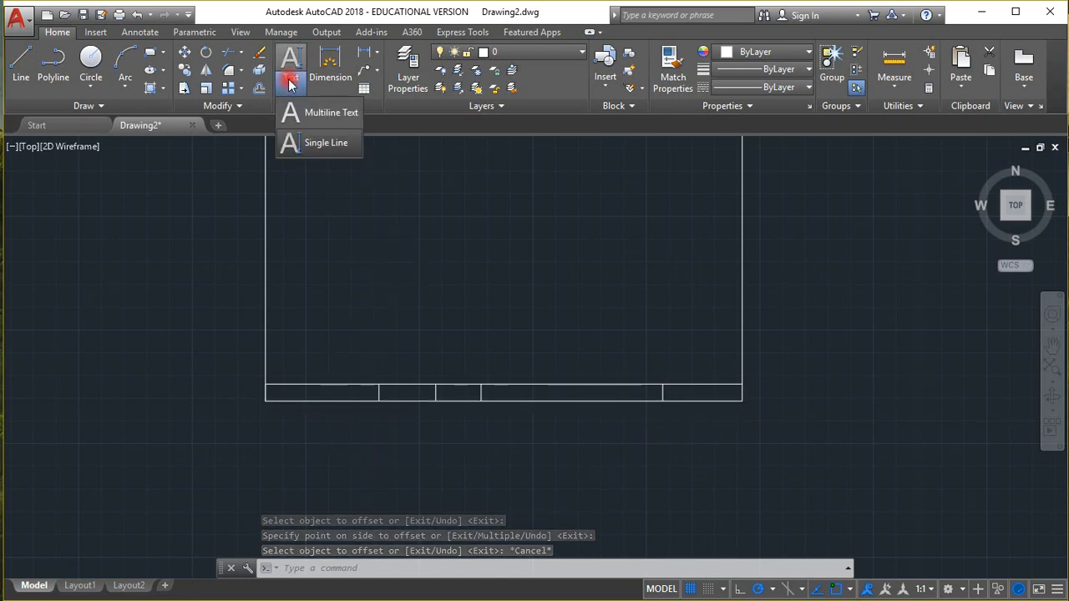
{"action": "left_click", "coordinate": [330, 148]}
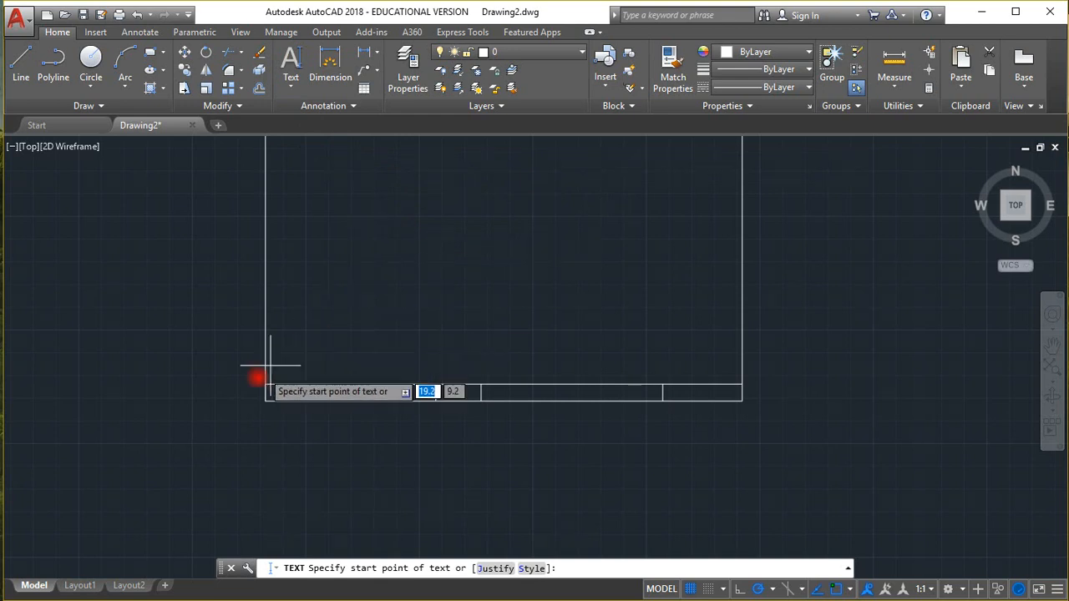
{"action": "scroll", "coordinate": [258, 380], "scroll_direction": "up", "scroll_amount": 4}
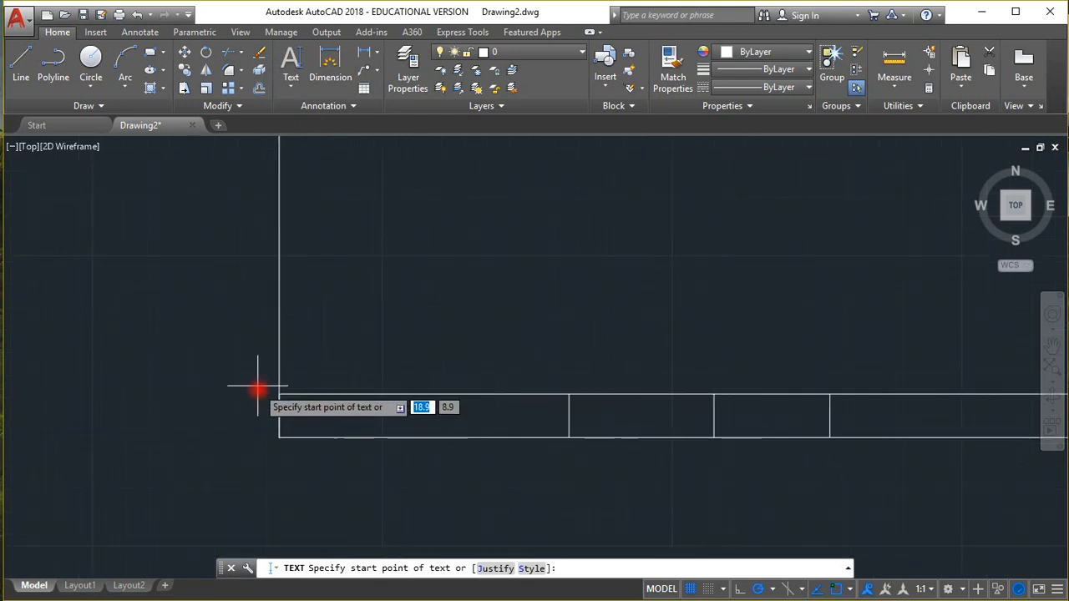
{"action": "left_click", "coordinate": [292, 426]}
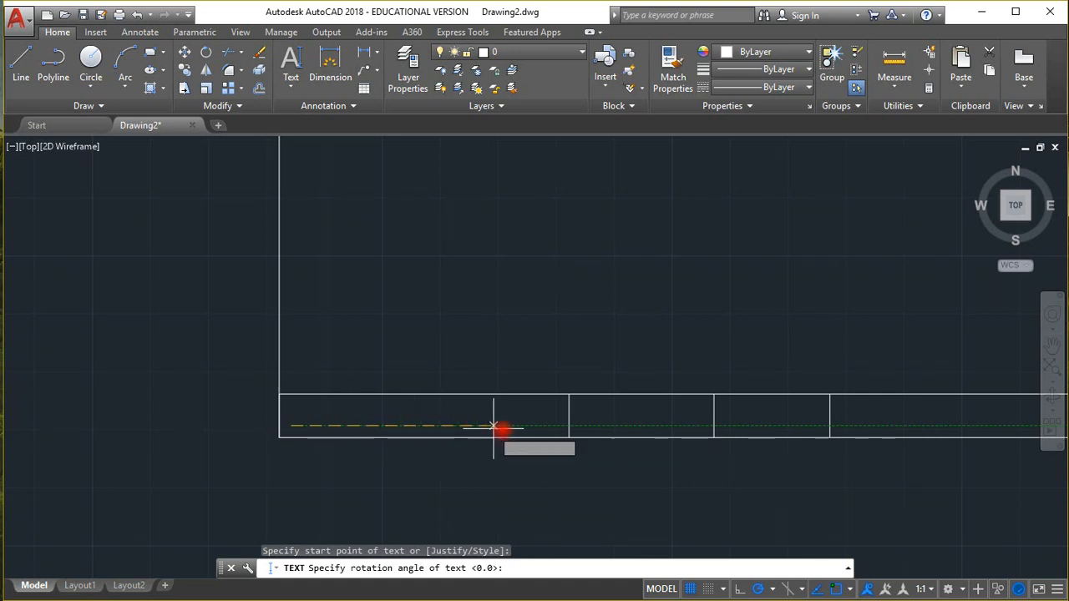
{"action": "left_click", "coordinate": [546, 426]}
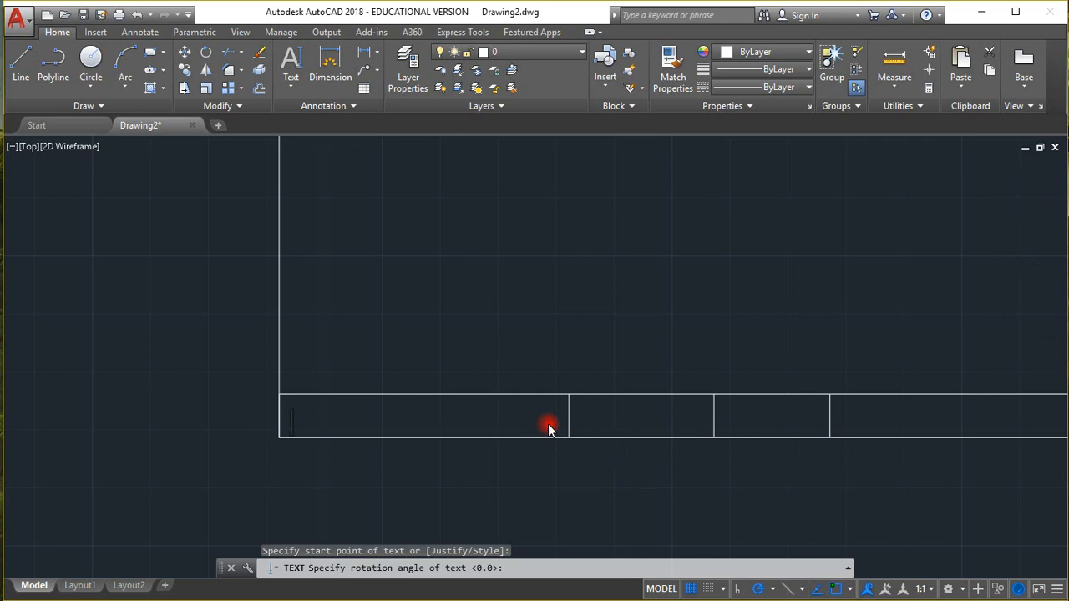
{"action": "type", "text": "YOUR NAME HERE"}
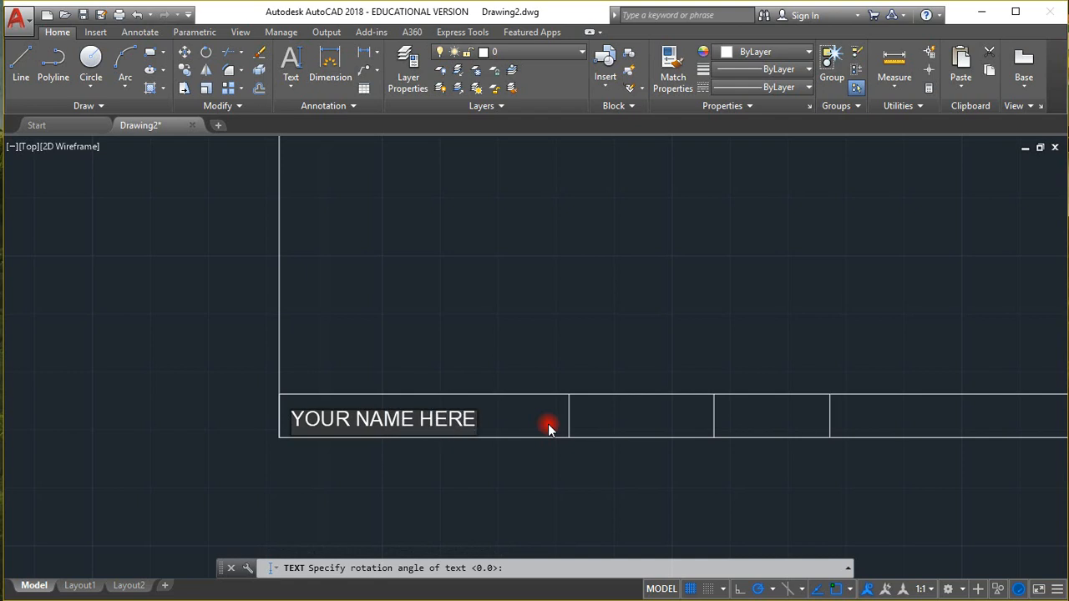
{"action": "left_click", "coordinate": [537, 482]}
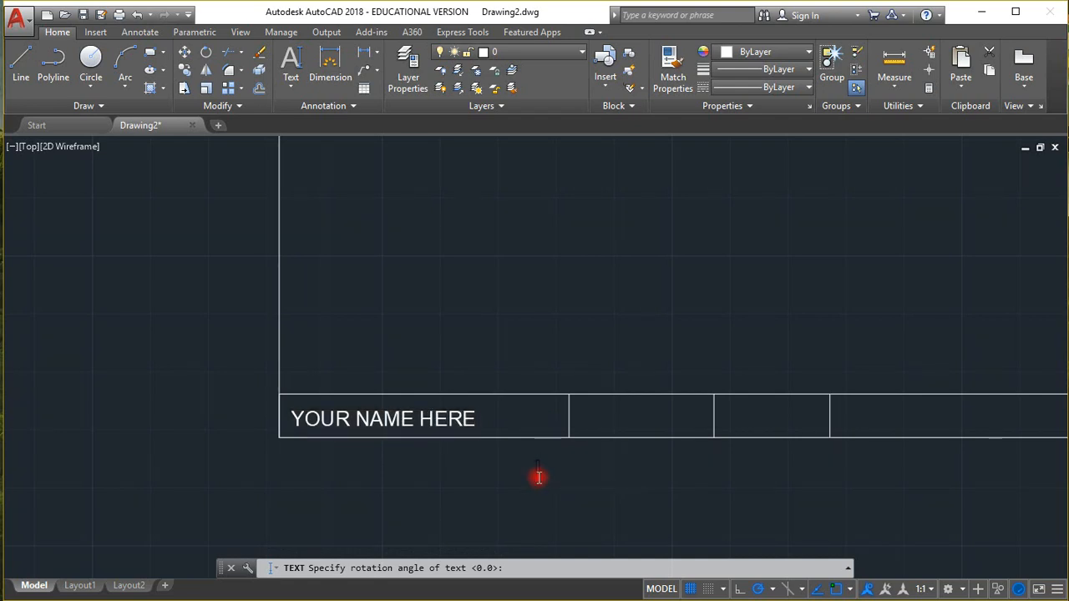
{"action": "key", "text": "Escape"}
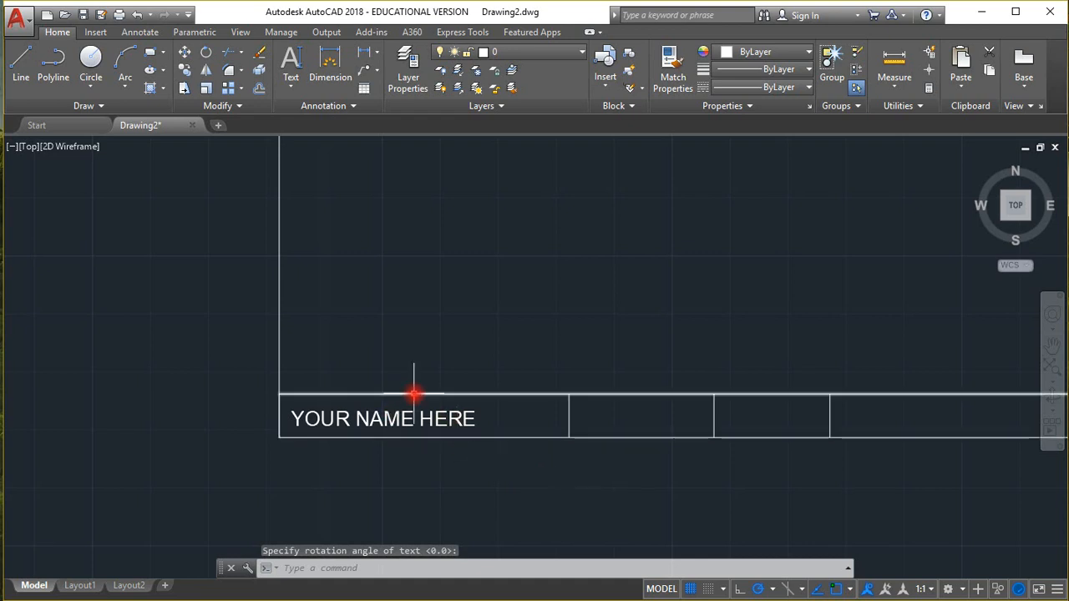
{"action": "key", "text": "Escape"}
Copy the "YOUR NAME HERE" text horizontally into each of the other four cells of the strip.
{"action": "left_click", "coordinate": [430, 416]}
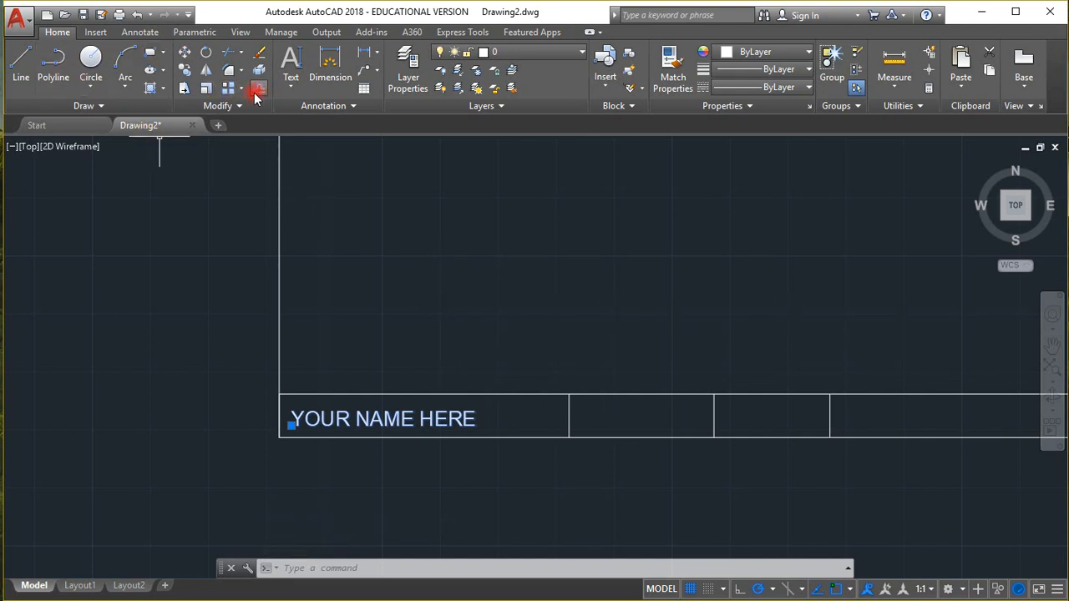
{"action": "left_click", "coordinate": [184, 71]}
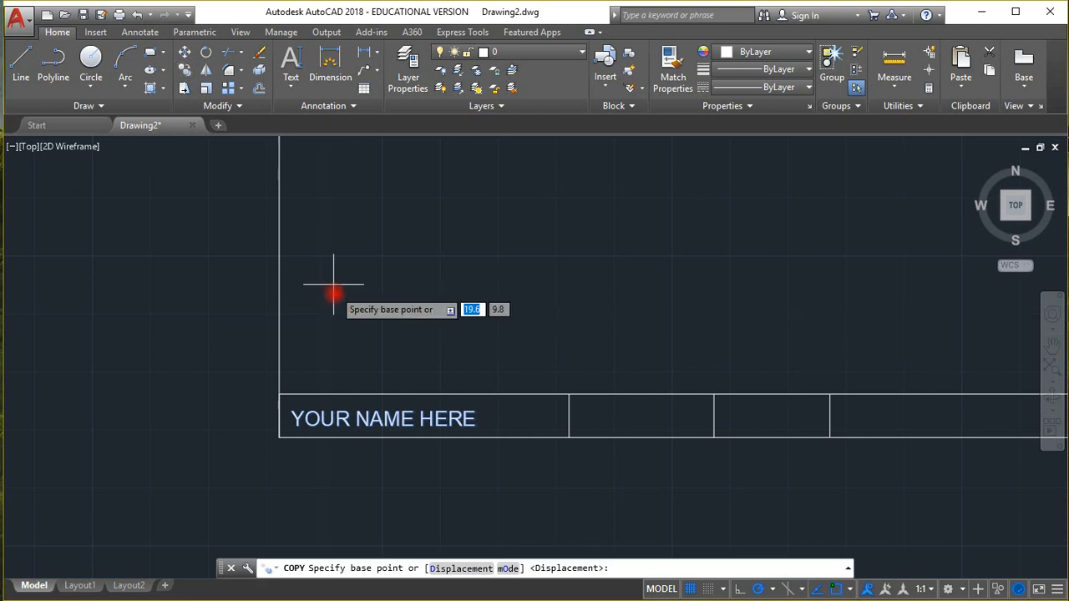
{"action": "scroll", "coordinate": [340, 393], "scroll_direction": "down", "scroll_amount": 3}
{"action": "scroll", "coordinate": [332, 393], "scroll_direction": "up", "scroll_amount": 10}
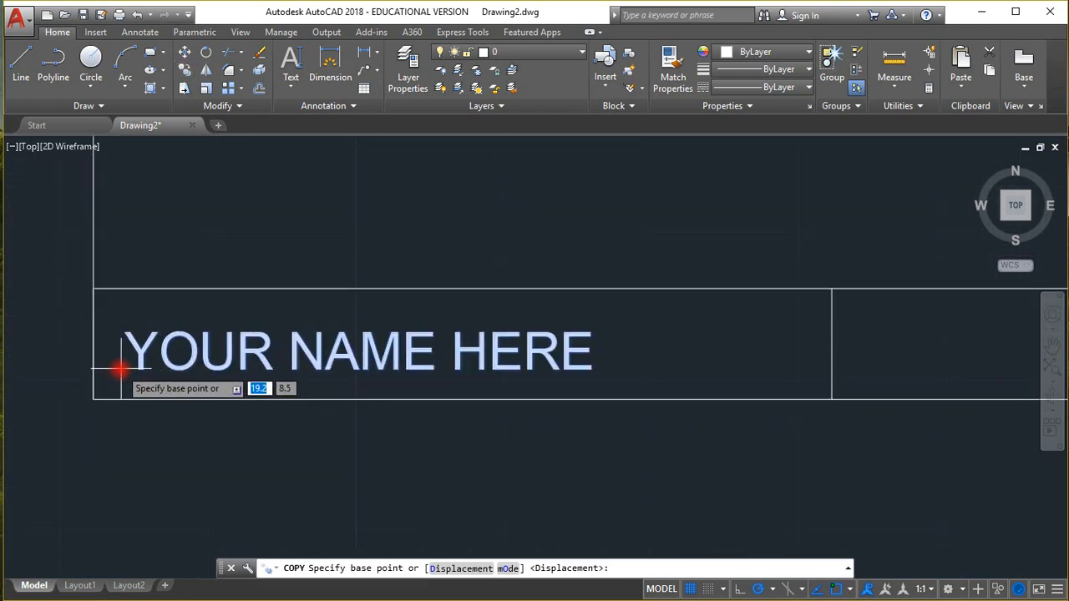
{"action": "left_click", "coordinate": [121, 370]}
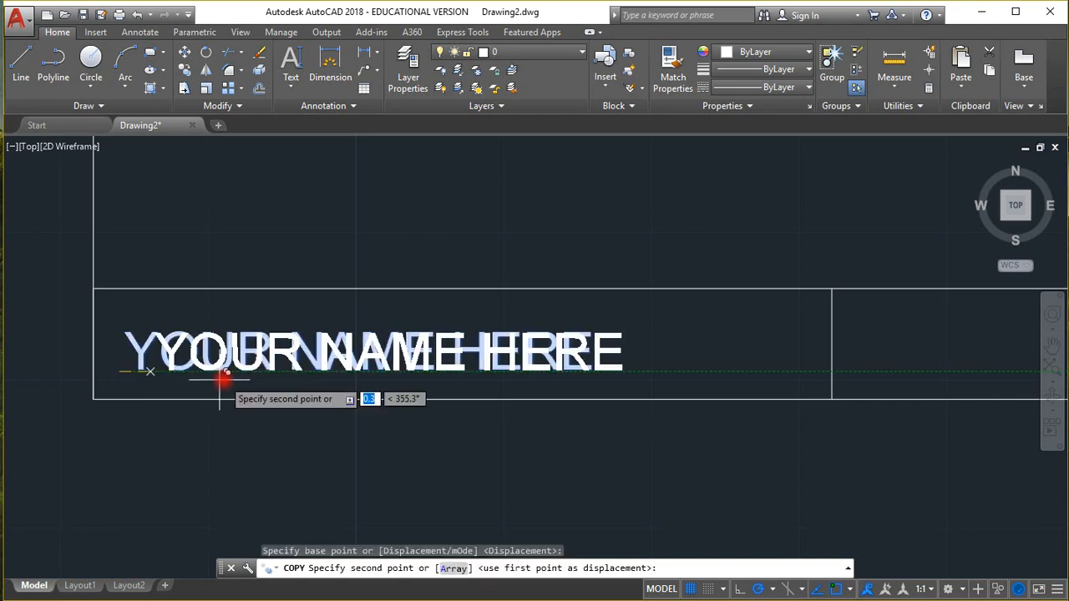
{"action": "scroll", "coordinate": [234, 375], "scroll_direction": "down", "scroll_amount": 6}
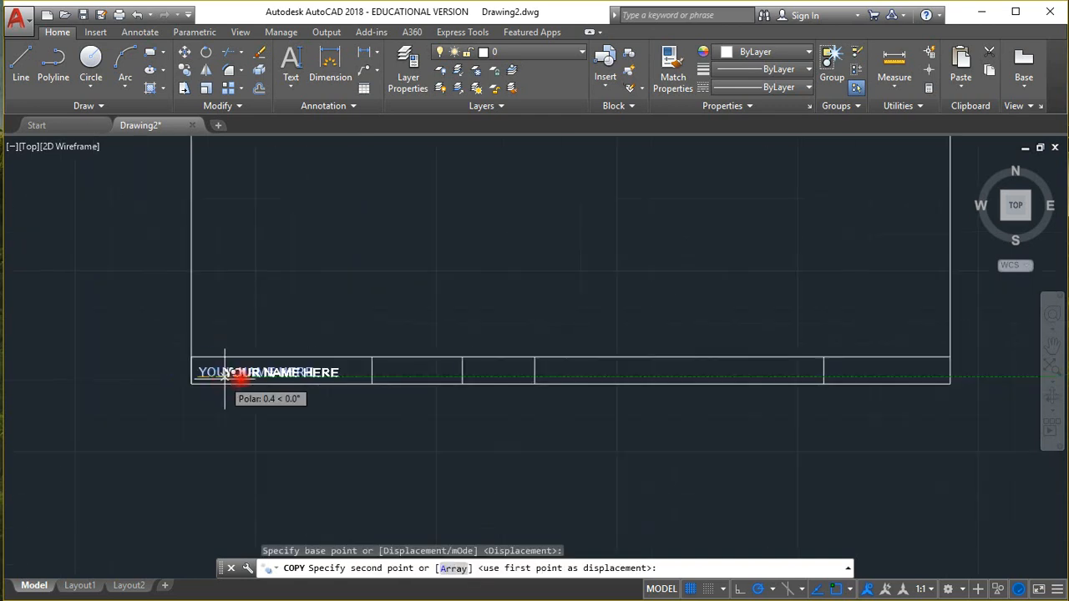
{"action": "left_click", "coordinate": [381, 374]}
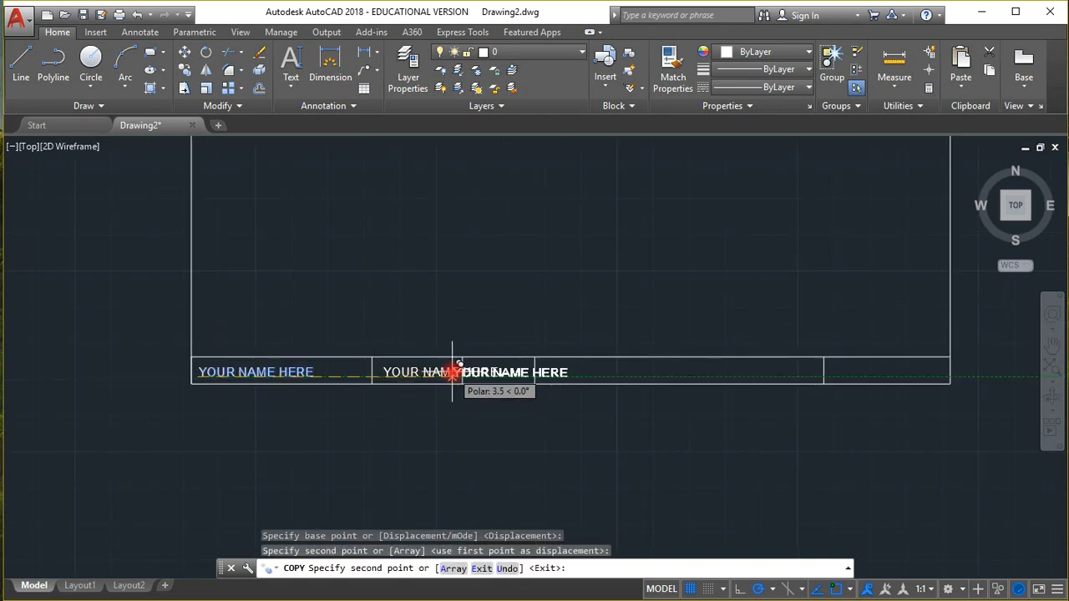
{"action": "left_click", "coordinate": [478, 373]}
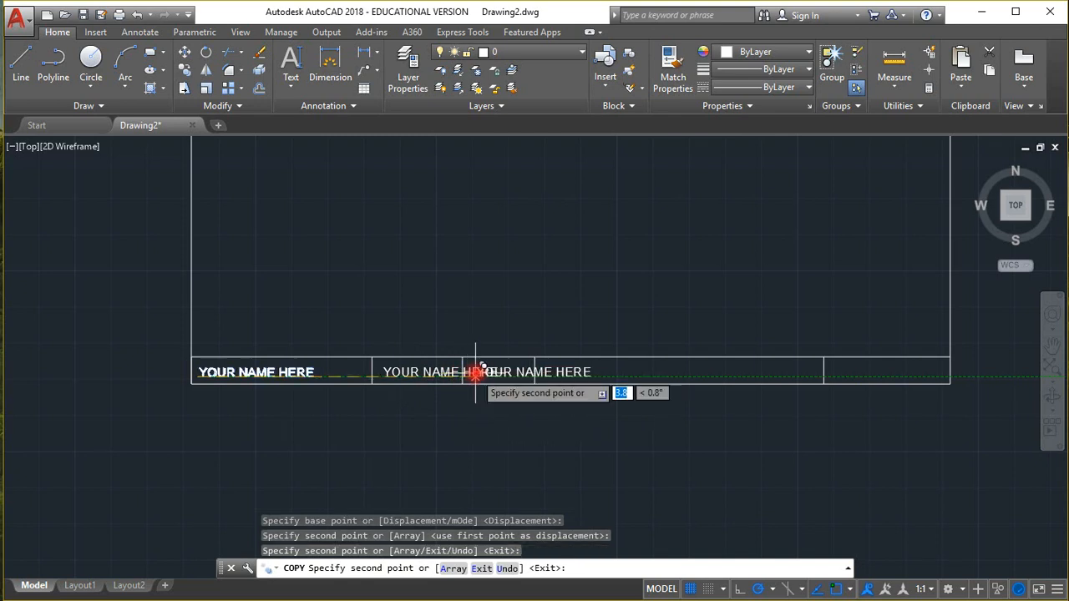
{"action": "left_click", "coordinate": [559, 373]}
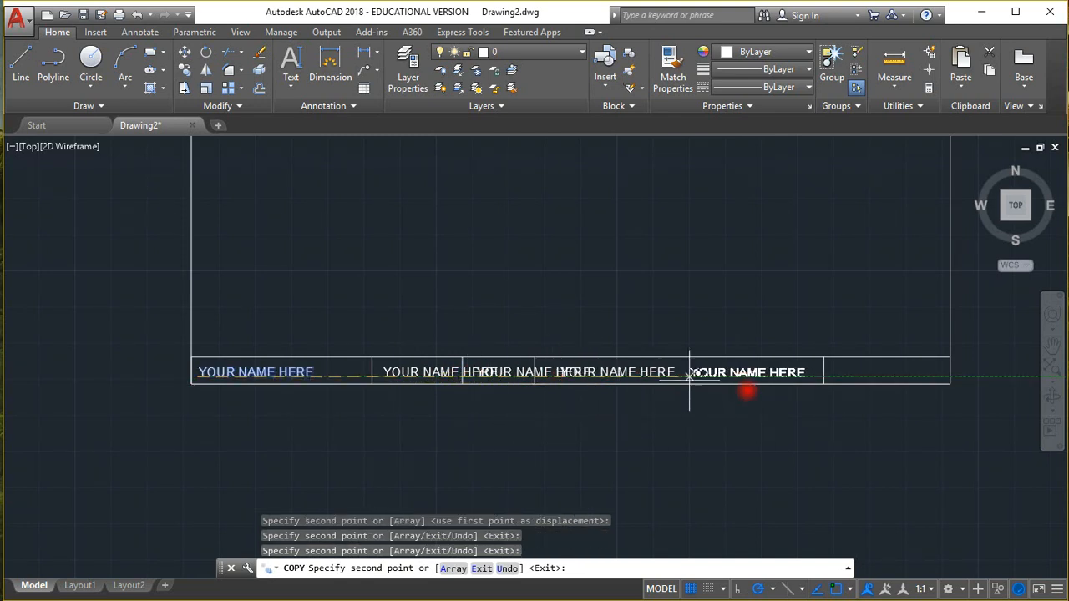
{"action": "left_click", "coordinate": [832, 376]}
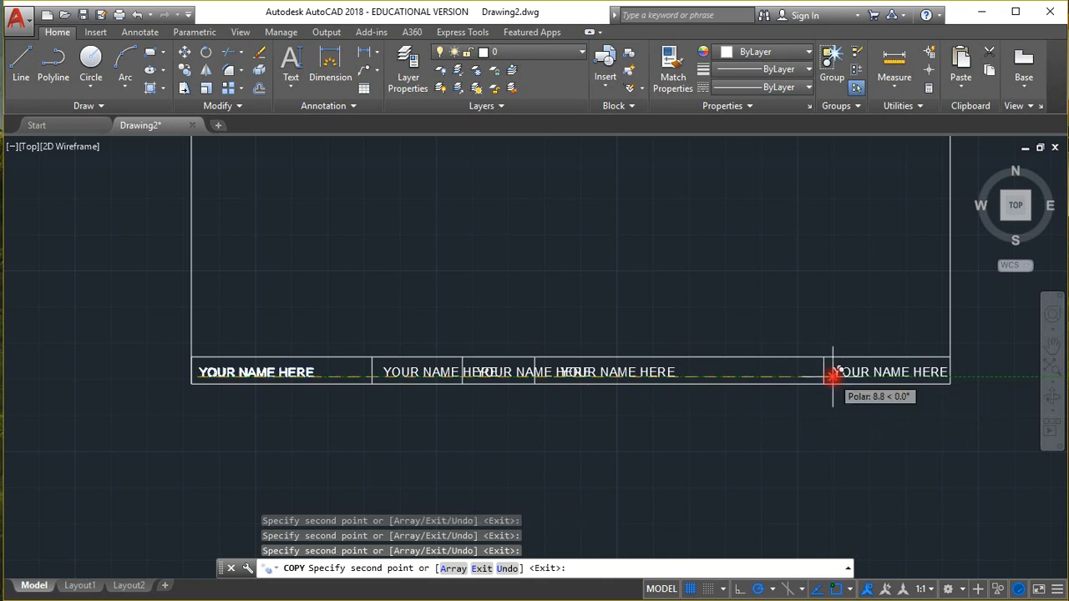
{"action": "key", "text": "Escape"}
Replace the copied text in the strip's second cell with "CLASS".
{"action": "scroll", "coordinate": [384, 384], "scroll_direction": "up", "scroll_amount": 6}
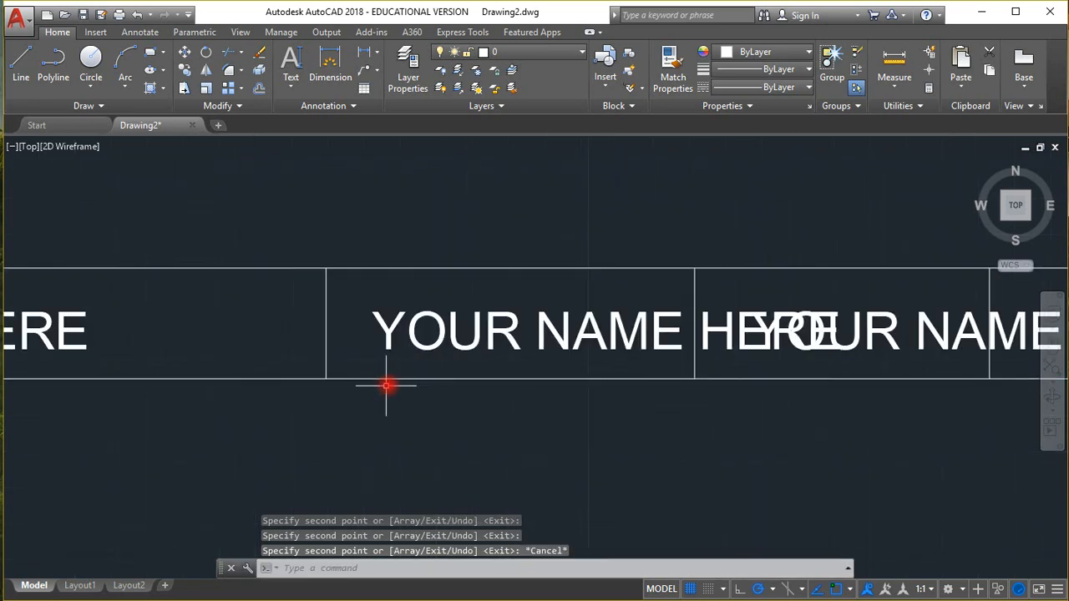
{"action": "double_click", "coordinate": [429, 349]}
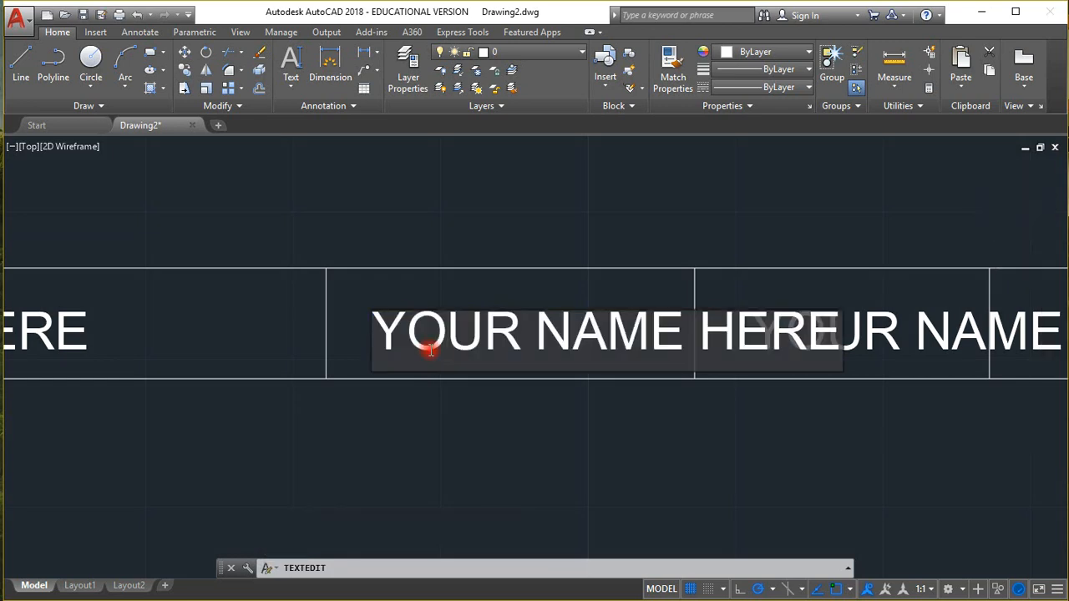
{"action": "key", "text": "Delete"}
{"action": "key", "text": "Delete"}
{"action": "key", "text": "Delete"}
{"action": "key", "text": "Delete"}
{"action": "key", "text": "Delete"}
{"action": "key", "text": "Delete"}
{"action": "key", "text": "Delete"}
{"action": "key", "text": "Delete"}
{"action": "key", "text": "Delete"}
{"action": "key", "text": "Delete"}
{"action": "key", "text": "Delete"}
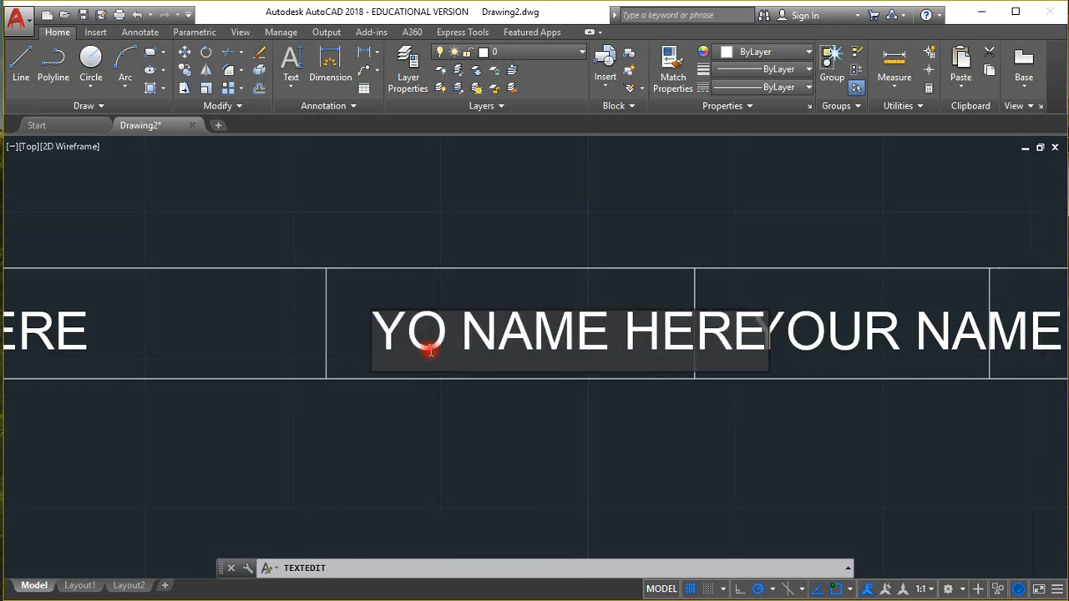
{"action": "key", "text": "Delete"}
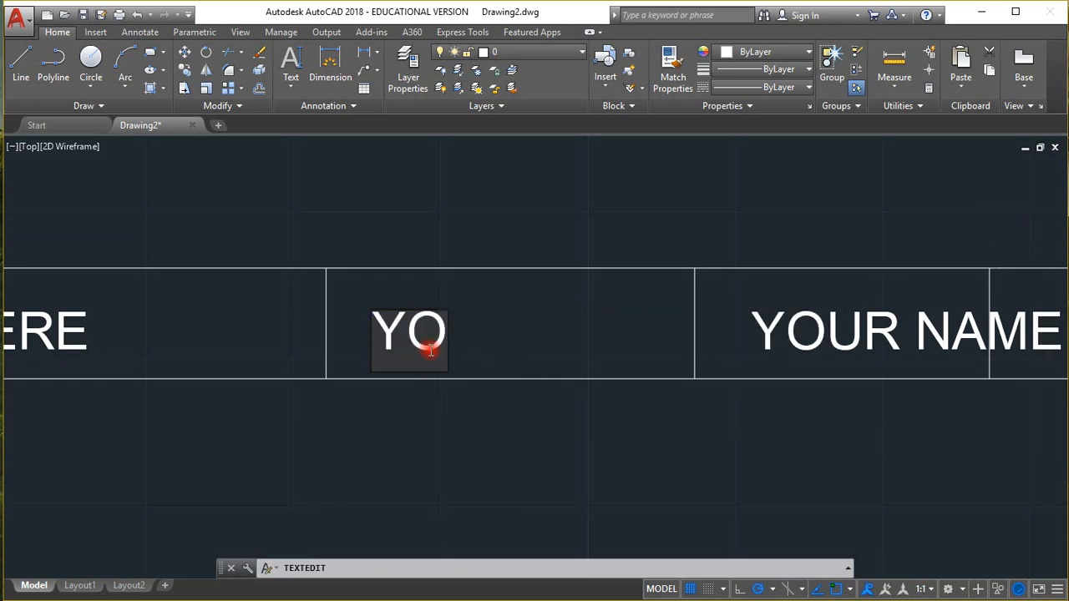
{"action": "key", "text": "BackSpace"}
{"action": "key", "text": "BackSpace"}
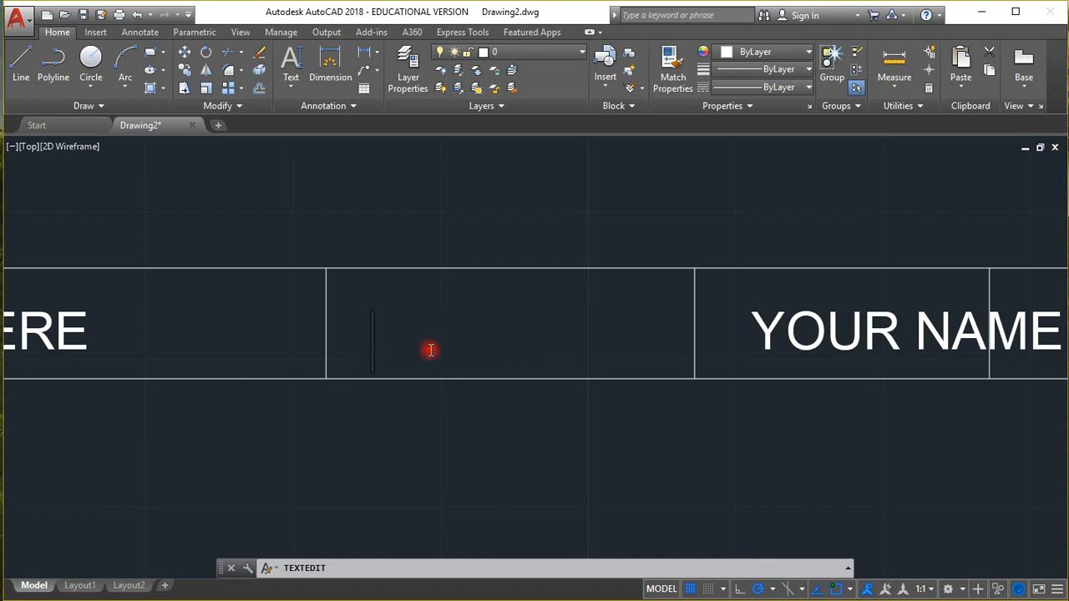
{"action": "type", "text": "CLASS"}
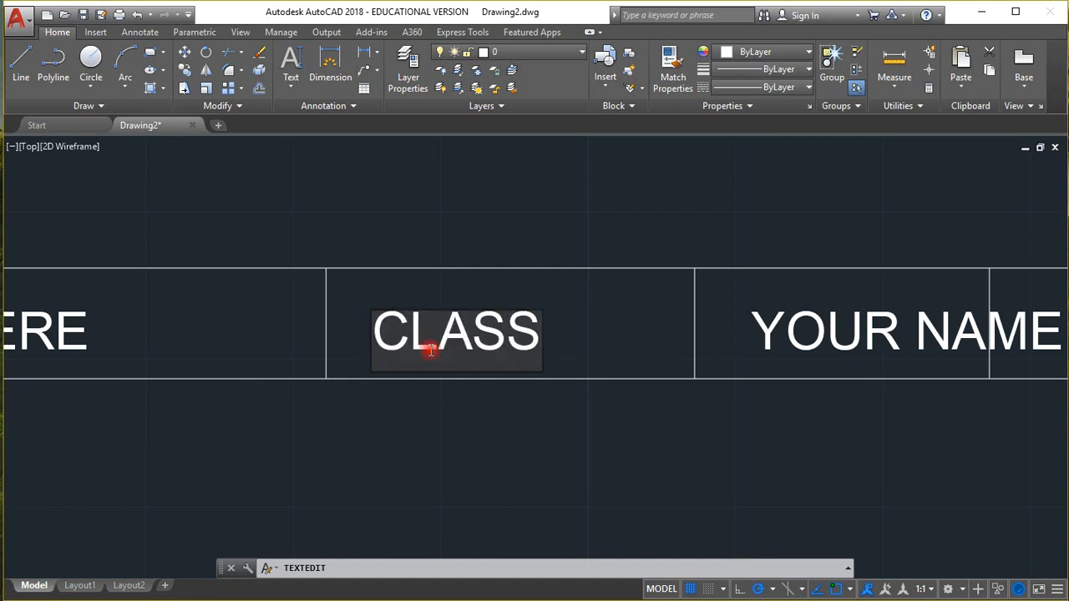
Open the copied text in the strip's third cell for editing and clear its contents.
{"action": "left_click", "coordinate": [773, 321]}
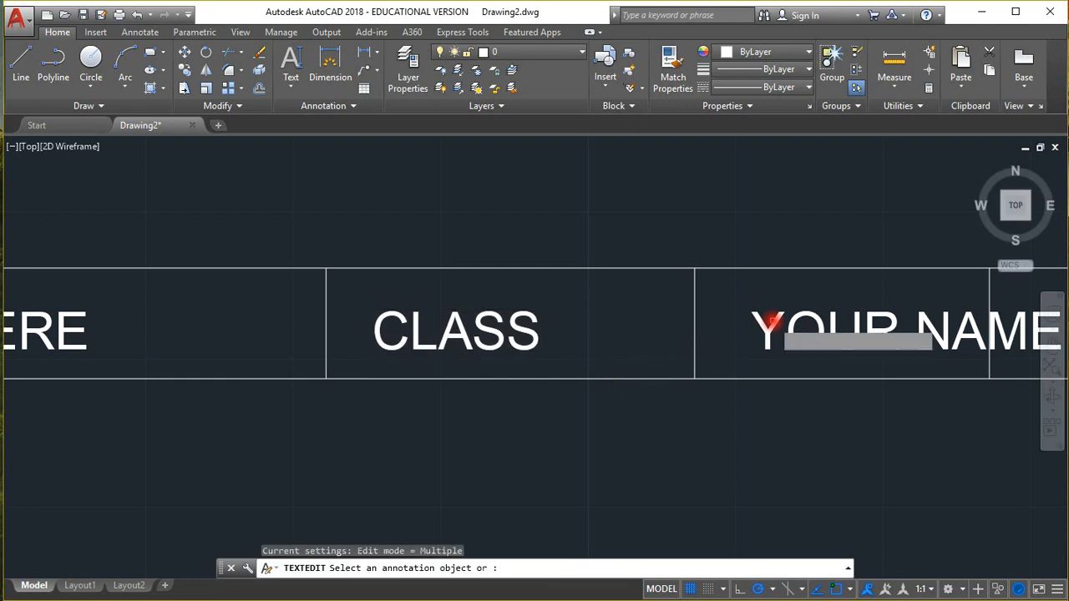
{"action": "left_click", "coordinate": [772, 322]}
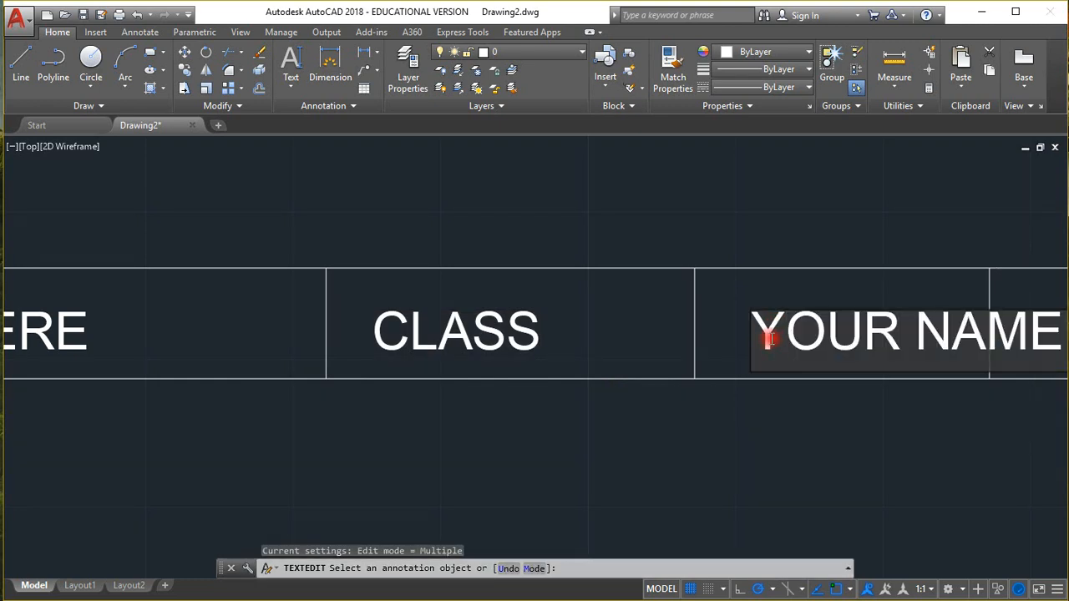
{"action": "key", "text": "BackSpace"}
{"action": "key", "text": "Delete"}
{"action": "key", "text": "Delete"}
{"action": "key", "text": "Delete"}
{"action": "key", "text": "Delete"}
{"action": "key", "text": "Delete"}
{"action": "key", "text": "Delete"}
{"action": "key", "text": "Delete"}
{"action": "key", "text": "Delete"}
{"action": "key", "text": "Delete"}
{"action": "key", "text": "Delete"}
{"action": "key", "text": "Delete"}
{"action": "key", "text": "Delete"}
{"action": "key", "text": "Delete"}
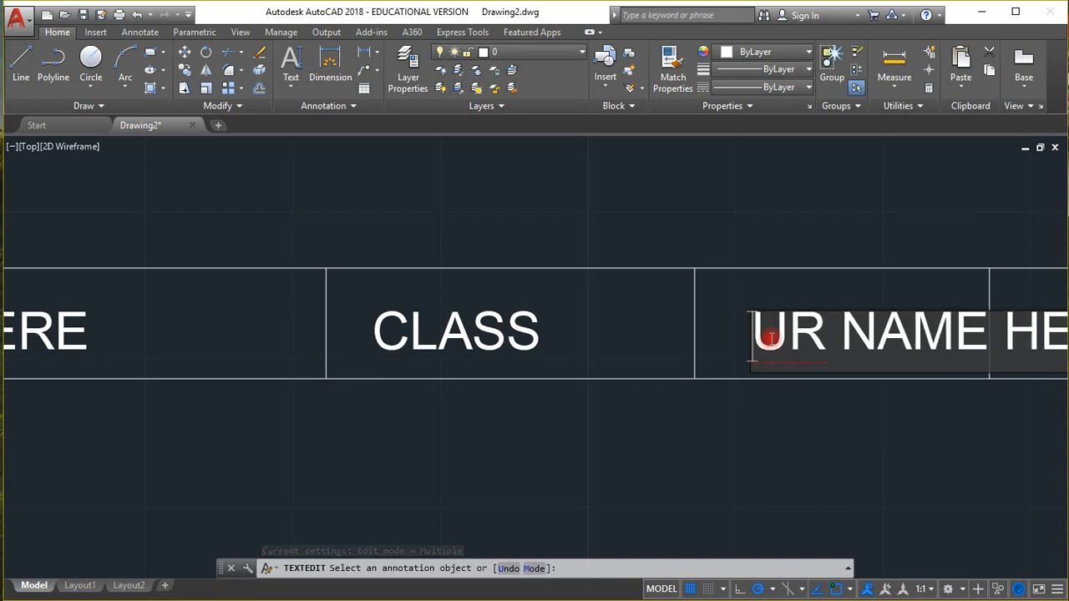
{"action": "type", "text": "DATE"}
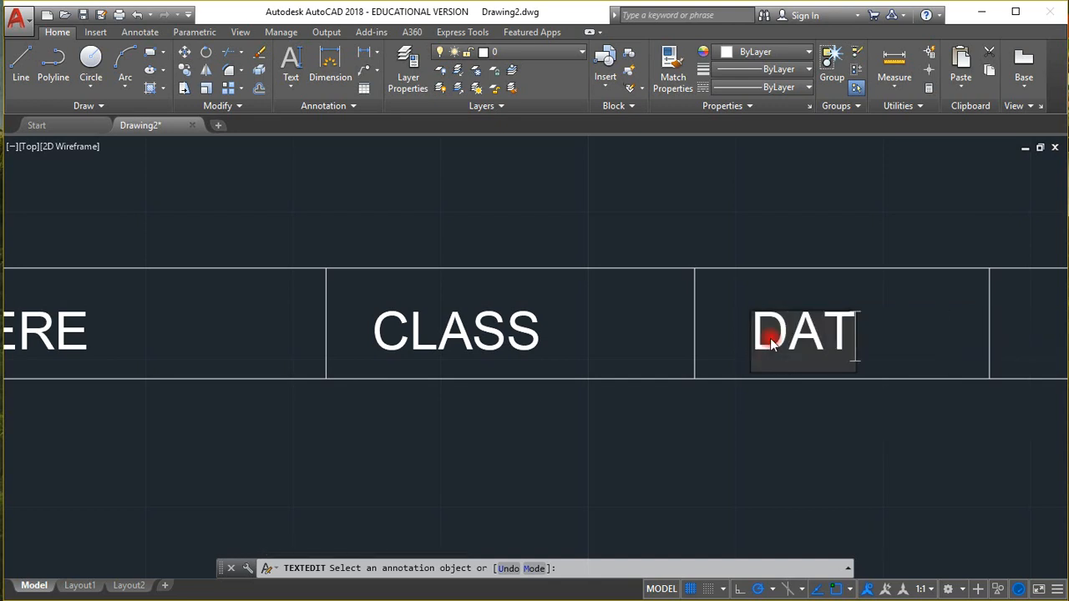
{"action": "key", "text": "BackSpace"}
{"action": "key", "text": "BackSpace"}
{"action": "key", "text": "BackSpace"}
{"action": "key", "text": "BackSpace"}
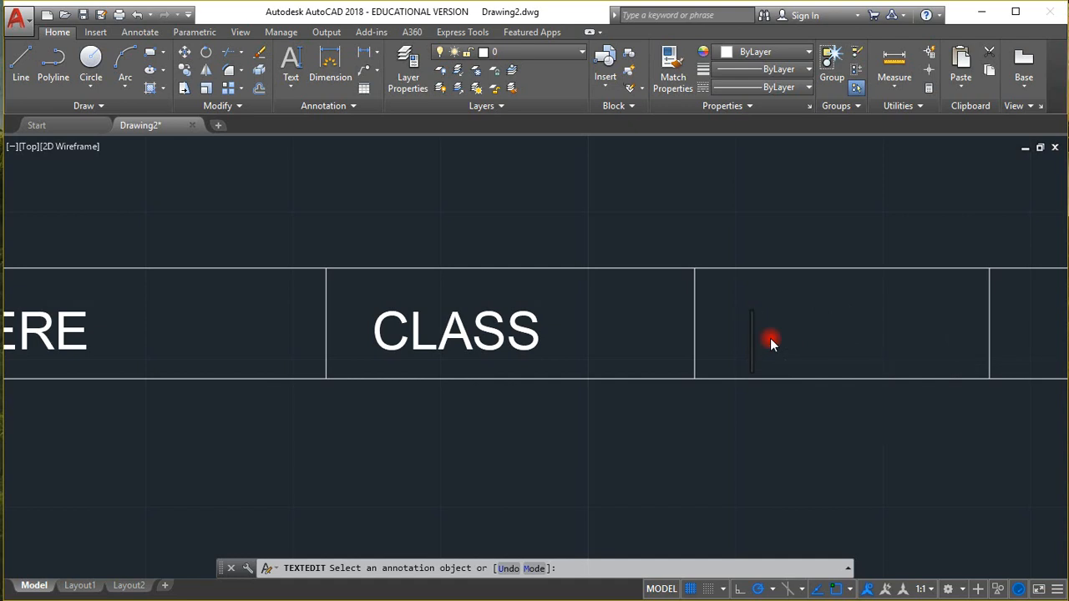
{"action": "type", "text": "1SEP"}
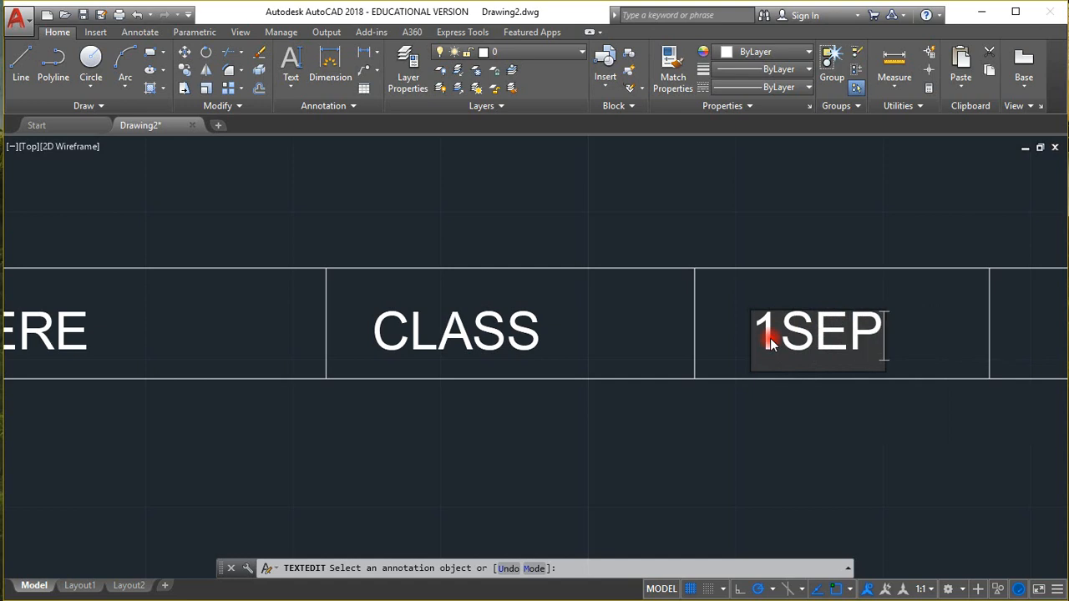
{"action": "type", "text": "2017"}
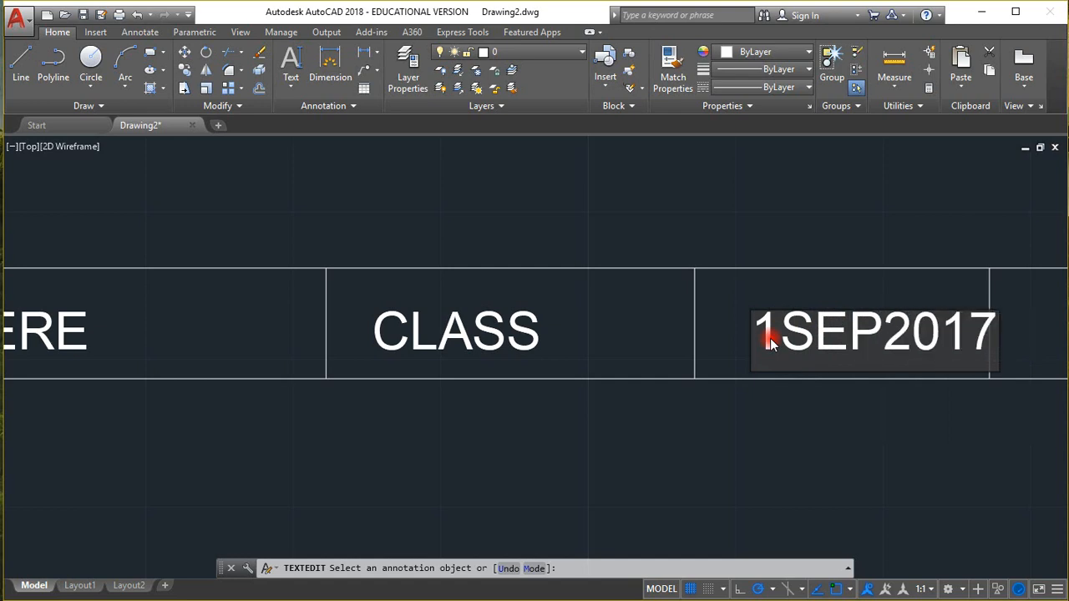
{"action": "key", "text": "BackSpace"}
{"action": "key", "text": "BackSpace"}
{"action": "key", "text": "BackSpace"}
{"action": "key", "text": "BackSpace"}
{"action": "key", "text": "BackSpace"}
{"action": "key", "text": "BackSpace"}
{"action": "key", "text": "BackSpace"}
{"action": "key", "text": "BackSpace"}
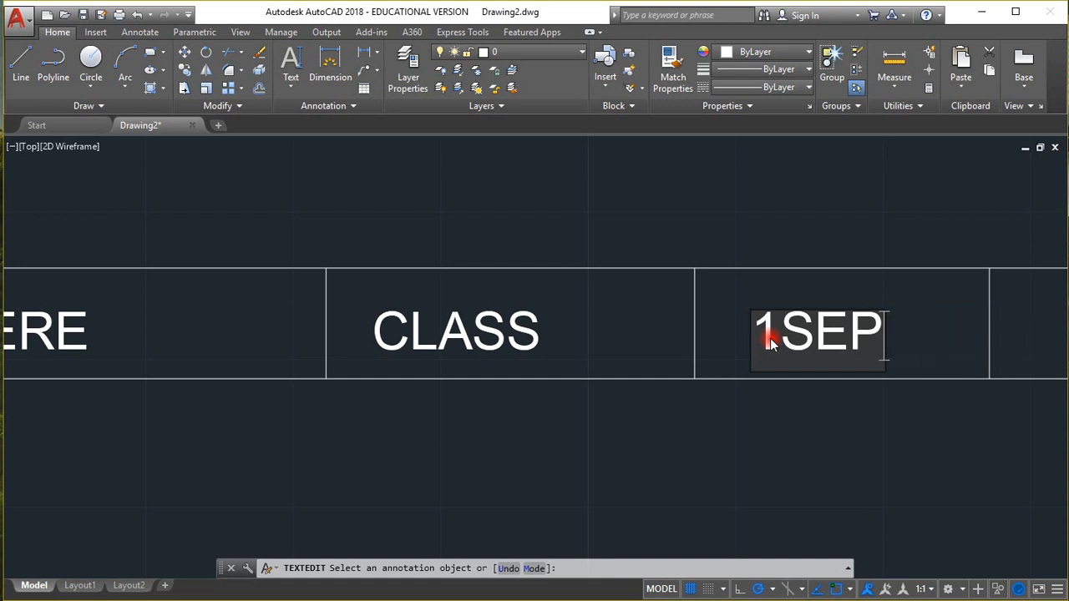
Enter the date 9/1/2017 as the text in the strip's third cell.
{"action": "type", "text": "9"}
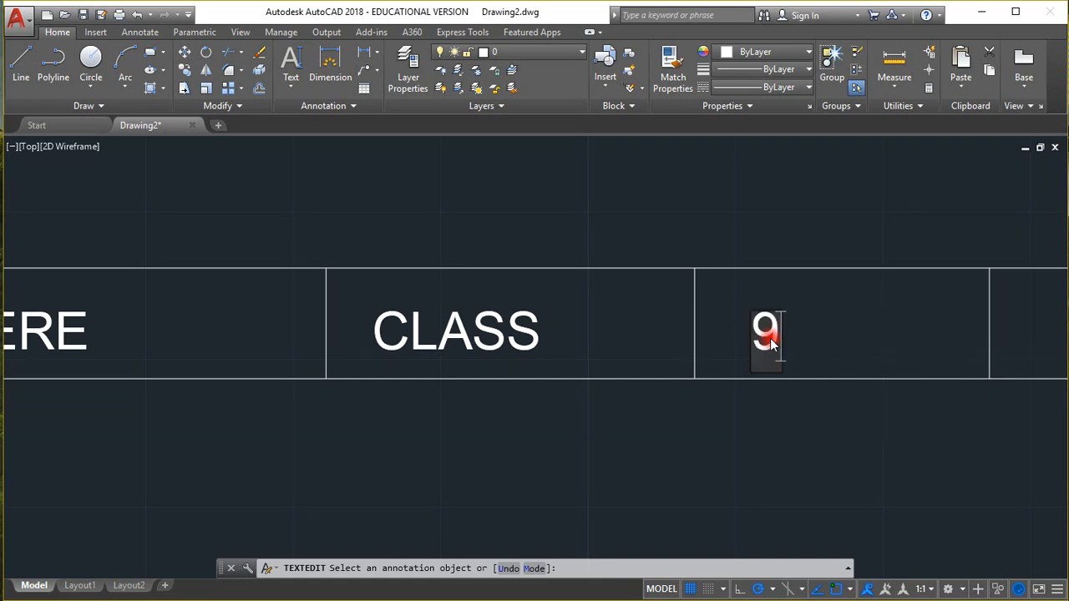
{"action": "type", "text": "/1/2017"}
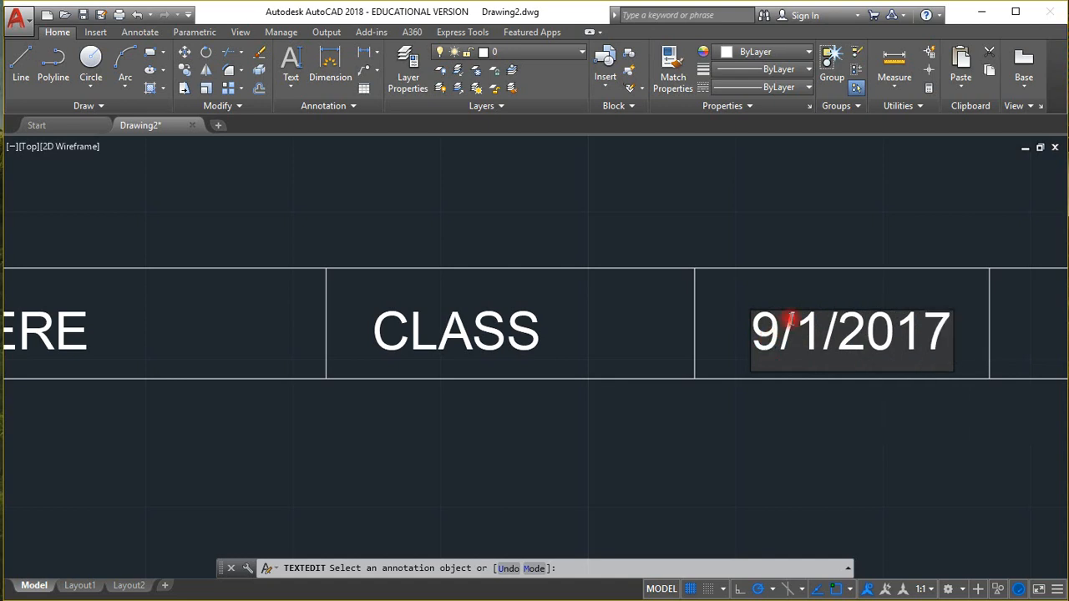
{"action": "left_click", "coordinate": [819, 233]}
Replace the copied text in the strip's fourth cell with "ASSIGNMENT".
{"action": "scroll", "coordinate": [788, 322], "scroll_direction": "down", "scroll_amount": 6}
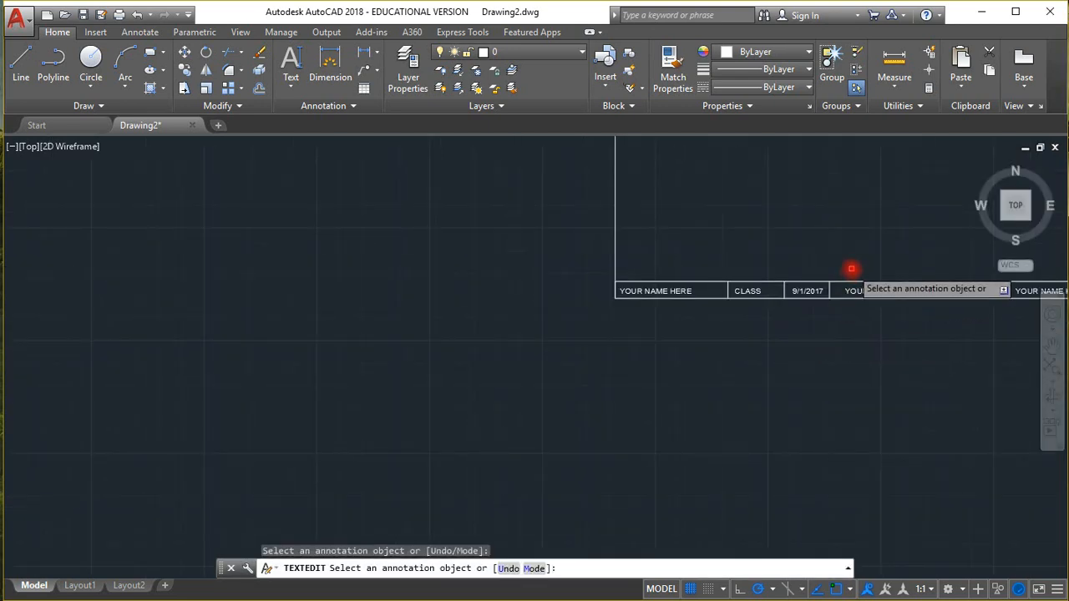
{"action": "scroll", "coordinate": [852, 270], "scroll_direction": "up", "scroll_amount": 5}
{"action": "left_click", "coordinate": [840, 410]}
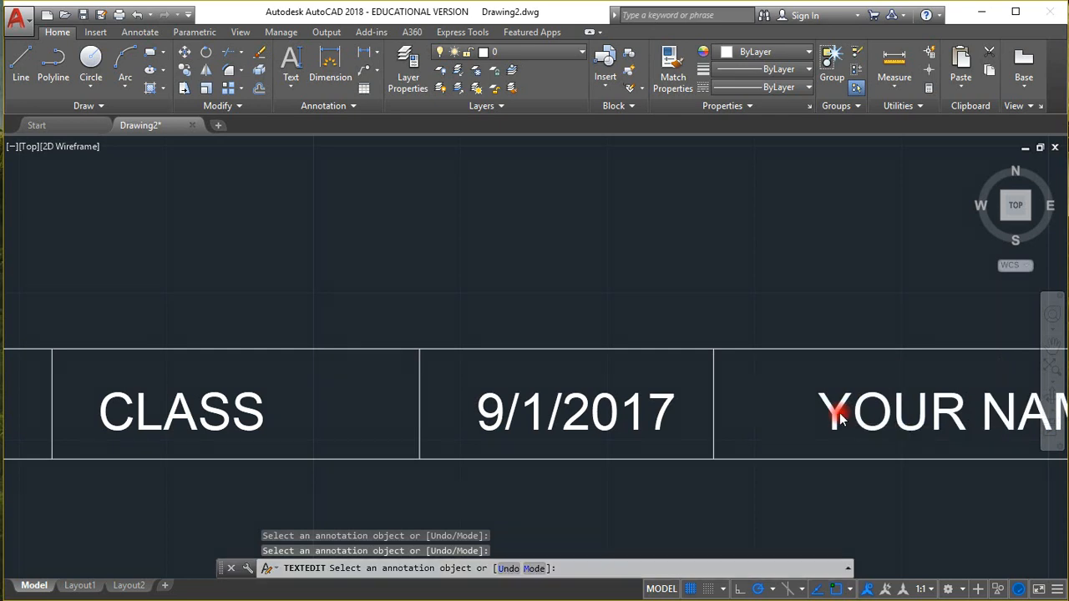
{"action": "left_click", "coordinate": [828, 411]}
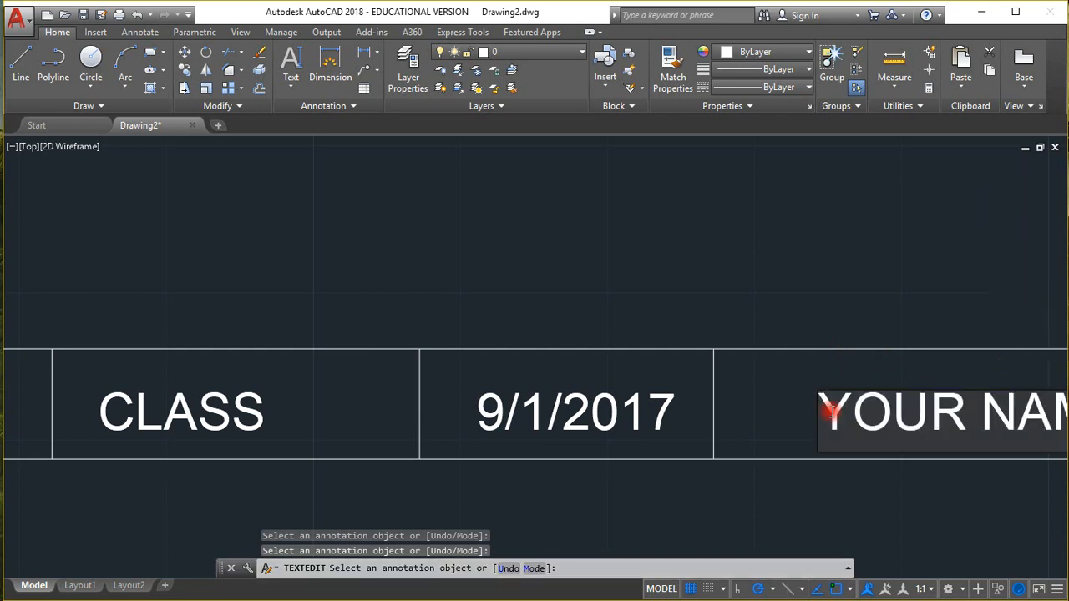
{"action": "key", "text": "Delete"}
{"action": "key", "text": "Delete"}
{"action": "key", "text": "Delete"}
{"action": "key", "text": "Delete"}
{"action": "key", "text": "Delete"}
{"action": "key", "text": "Delete"}
{"action": "key", "text": "Delete"}
{"action": "key", "text": "Delete"}
{"action": "key", "text": "Delete"}
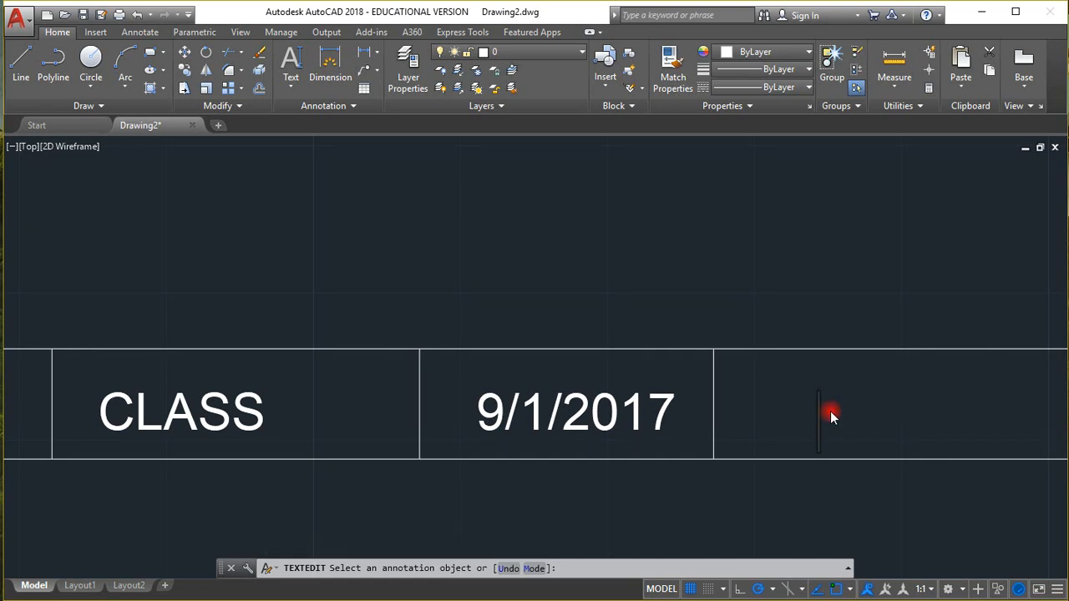
{"action": "type", "text": "ASSIG"}
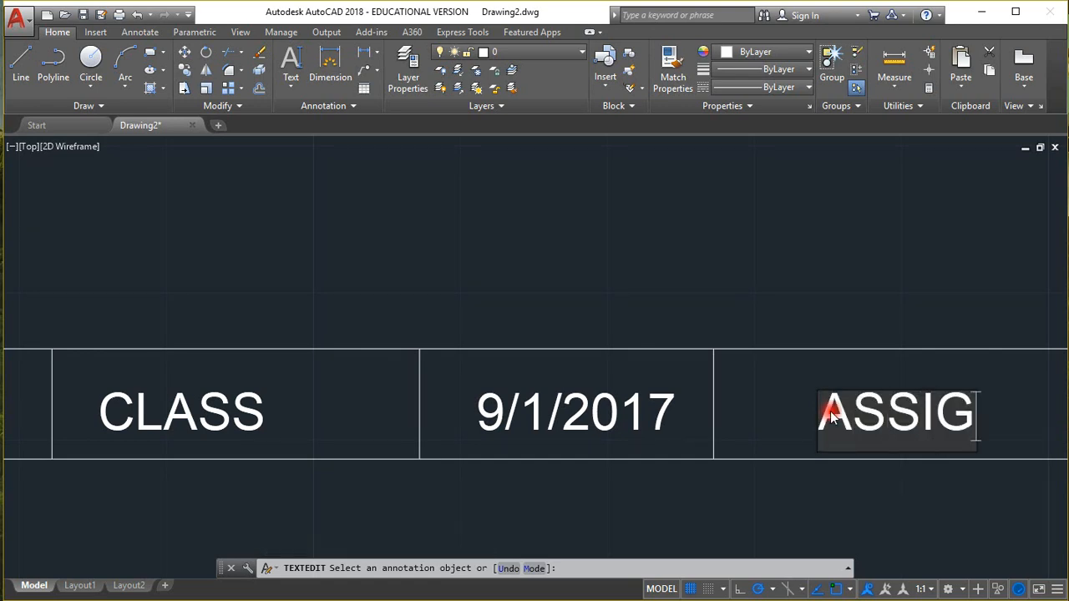
{"action": "type", "text": "NMENT"}
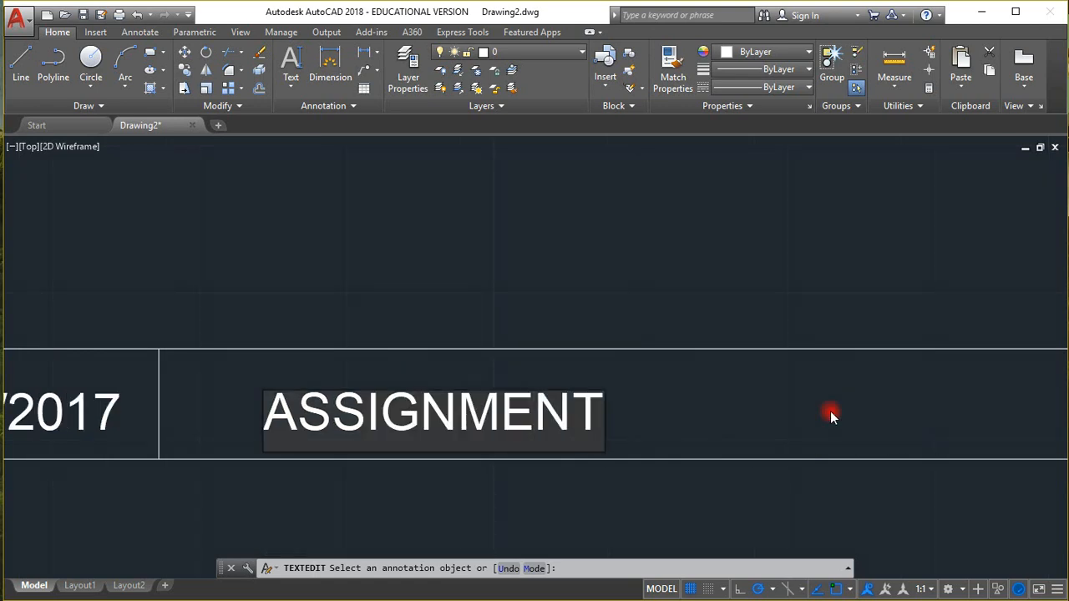
{"action": "left_click", "coordinate": [830, 411]}
Replace the copied text in the strip's fifth cell with "SCALE" and end text editing.
{"action": "scroll", "coordinate": [827, 413], "scroll_direction": "down", "scroll_amount": 6}
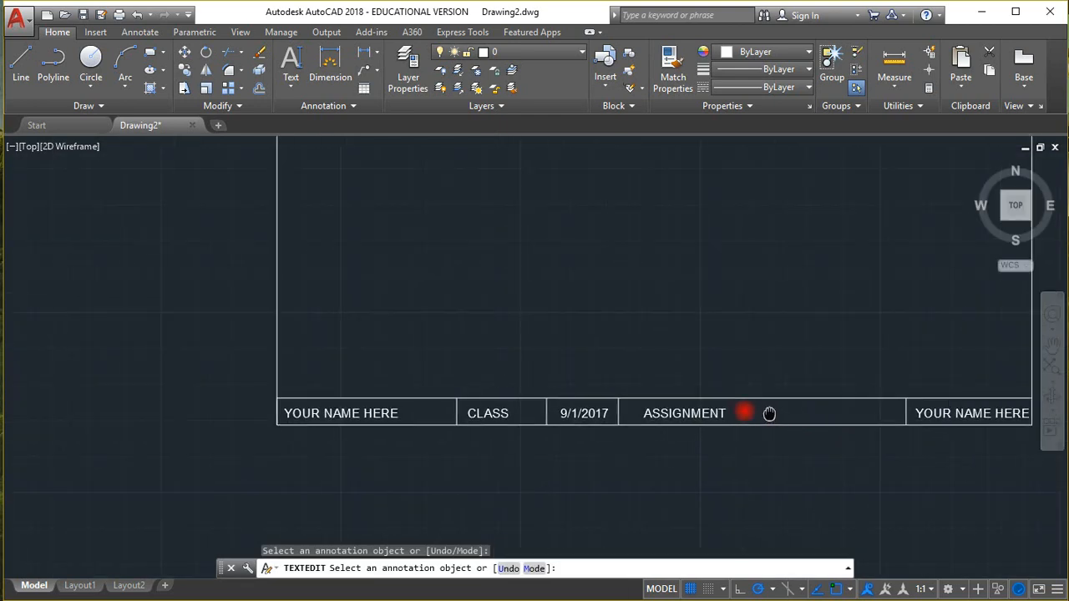
{"action": "middle_click_drag", "start_coordinate": [770, 413], "coordinate": [546, 421]}
{"action": "scroll", "coordinate": [643, 449], "scroll_direction": "up", "scroll_amount": 4}
{"action": "scroll", "coordinate": [725, 393], "scroll_direction": "down", "scroll_amount": 3}
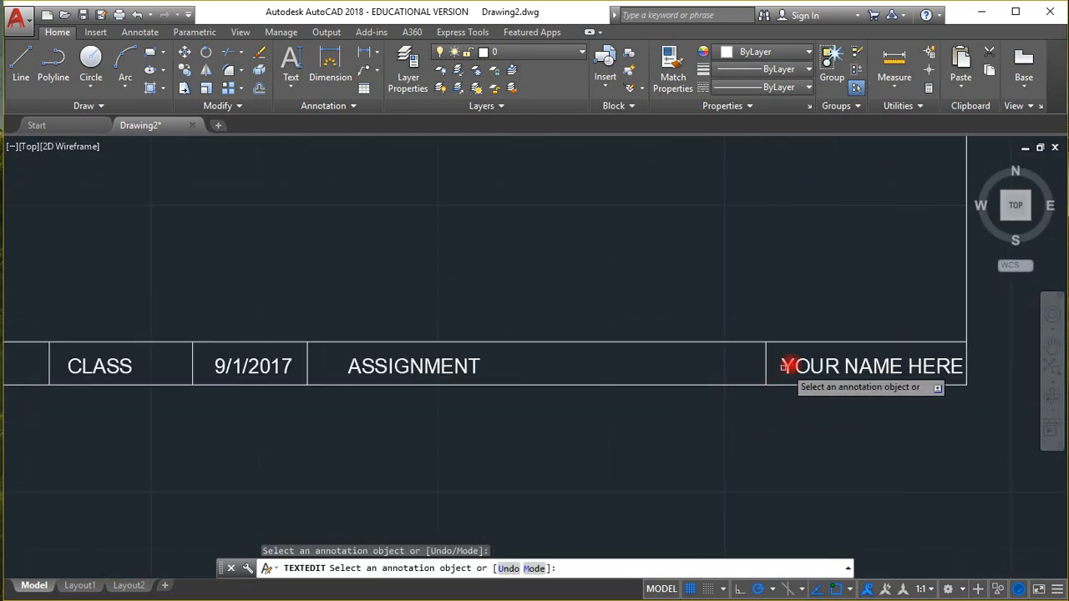
{"action": "left_click", "coordinate": [789, 368]}
{"action": "left_click", "coordinate": [785, 368]}
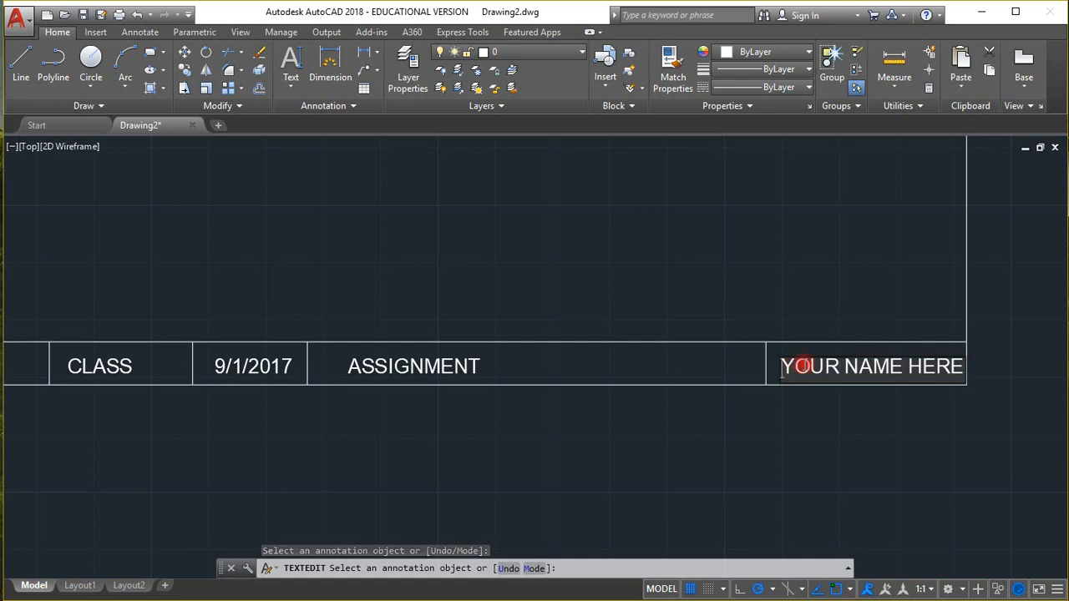
{"action": "type", "text": "SCALE"}
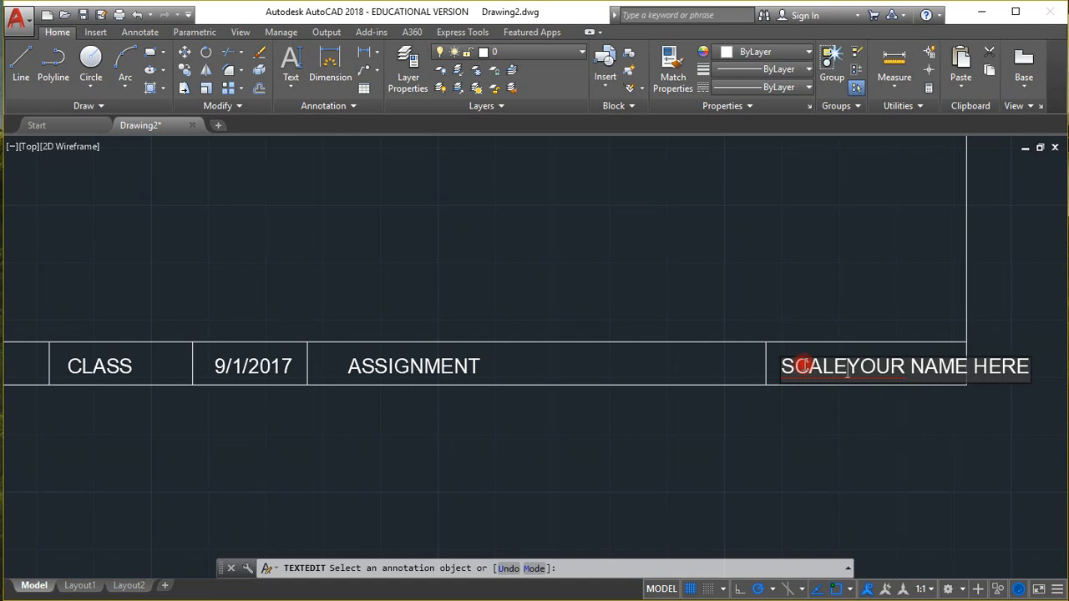
{"action": "key", "text": "Delete"}
{"action": "key", "text": "Delete"}
{"action": "key", "text": "Delete"}
{"action": "key", "text": "Delete"}
{"action": "key", "text": "Delete"}
{"action": "key", "text": "Delete"}
{"action": "key", "text": "Delete"}
{"action": "key", "text": "Delete"}
{"action": "key", "text": "Delete"}
{"action": "key", "text": "Delete"}
{"action": "key", "text": "Delete"}
{"action": "key", "text": "Delete"}
{"action": "key", "text": "Delete"}
{"action": "key", "text": "Delete"}
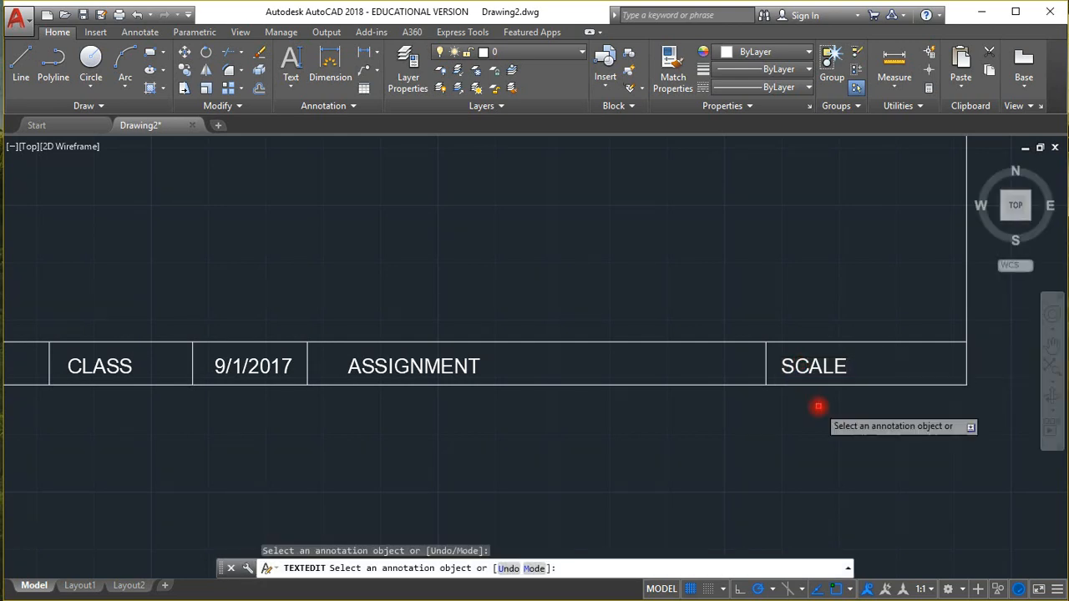
{"action": "scroll", "coordinate": [803, 421], "scroll_direction": "down", "scroll_amount": 5}
{"action": "scroll", "coordinate": [799, 401], "scroll_direction": "down", "scroll_amount": 4}
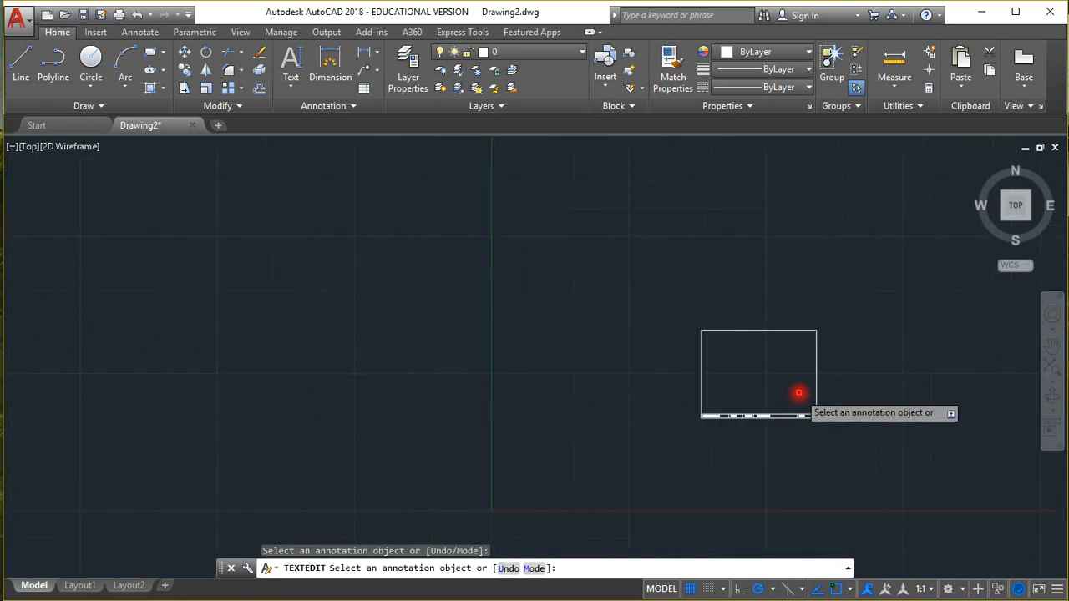
{"action": "scroll", "coordinate": [799, 392], "scroll_direction": "up", "scroll_amount": 2}
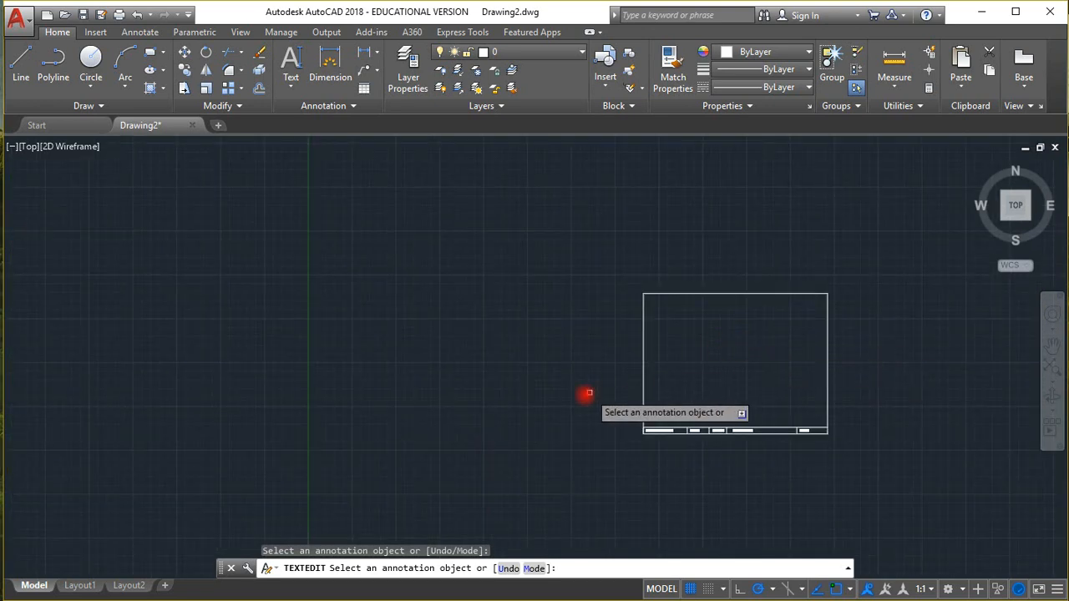
{"action": "key", "text": "Escape"}
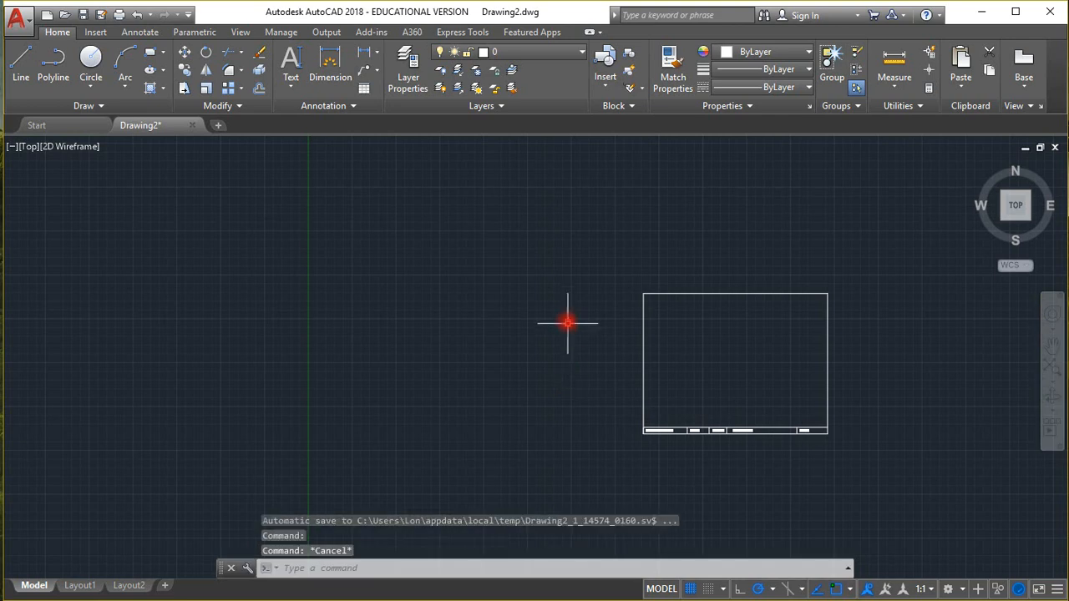
{"action": "left_click", "coordinate": [989, 73]}
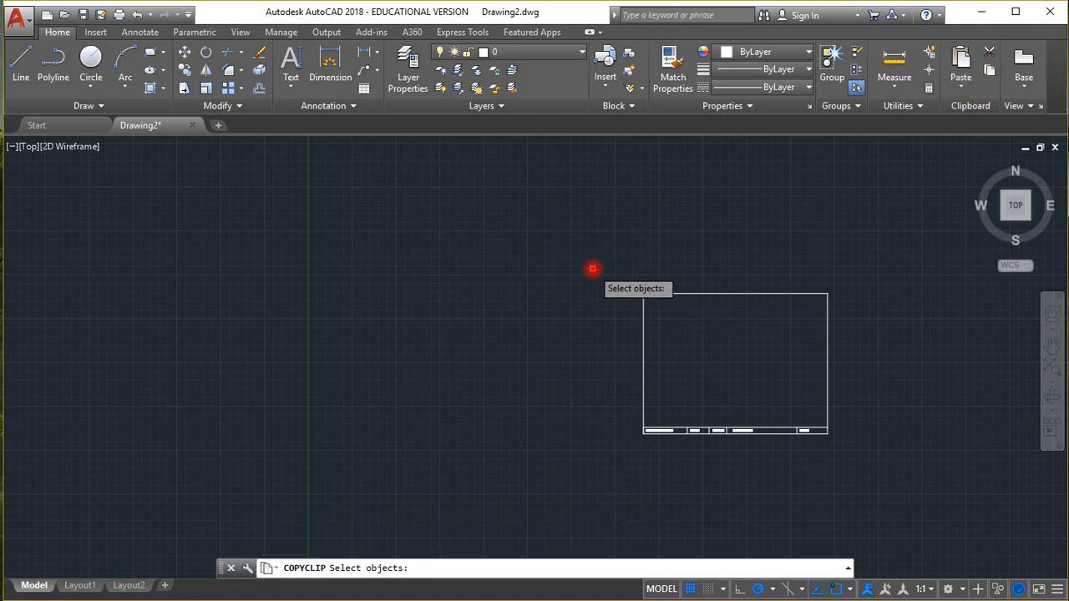
{"action": "mouse_move", "coordinate": [595, 267]}
{"action": "left_mouse_down"}
{"action": "mouse_move", "coordinate": [538, 428]}
{"action": "mouse_move", "coordinate": [673, 498]}
{"action": "mouse_move", "coordinate": [824, 468]}
{"action": "mouse_move", "coordinate": [874, 421]}
{"action": "mouse_move", "coordinate": [854, 316]}
{"action": "mouse_move", "coordinate": [832, 276]}
{"action": "left_mouse_up"}
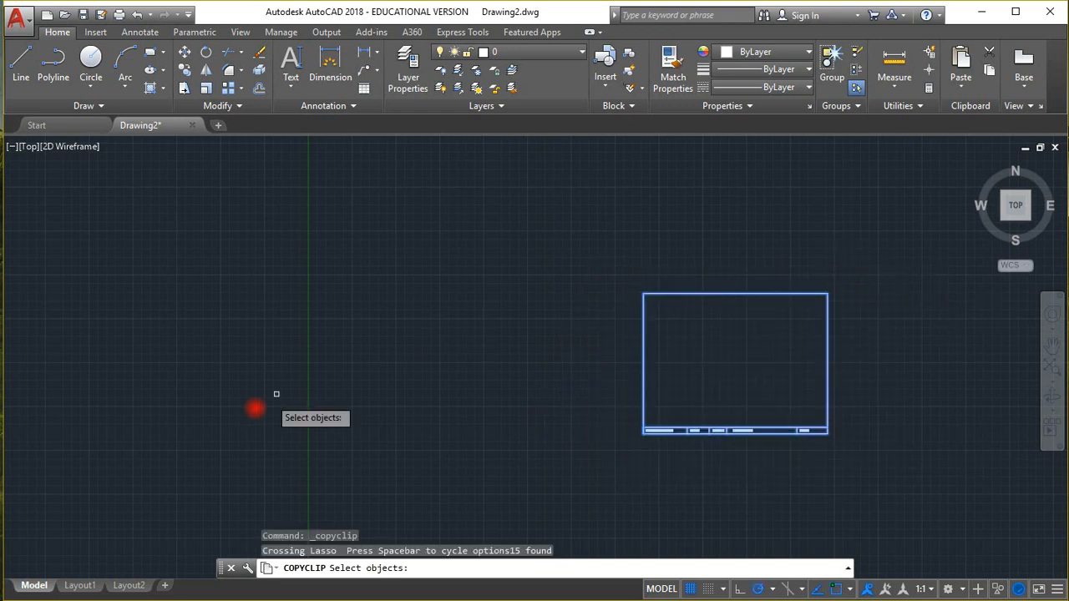
{"action": "mouse_move", "coordinate": [82, 590]}
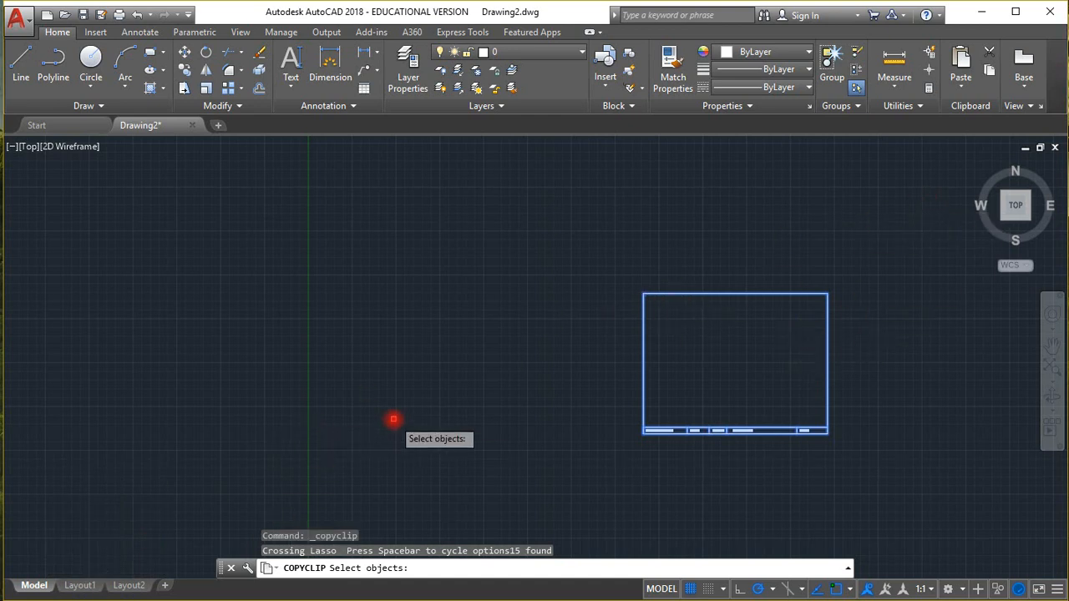
{"action": "key", "text": "Escape"}
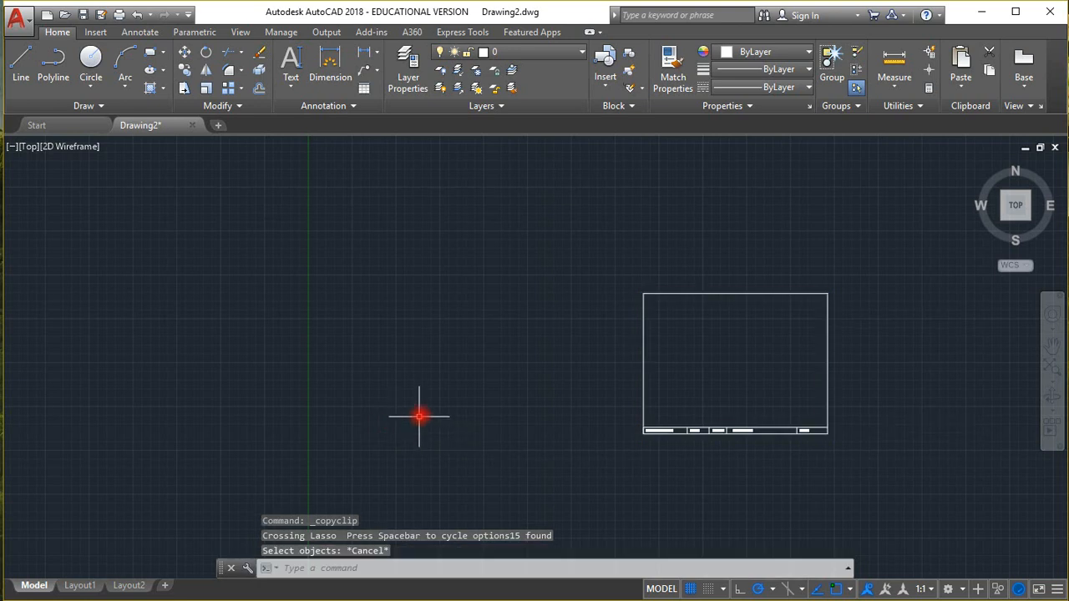
Paste the border and title strip from the clipboard into Layout1, just inside the lower-left corner of the sheet's printable area.
{"action": "left_click", "coordinate": [75, 585]}
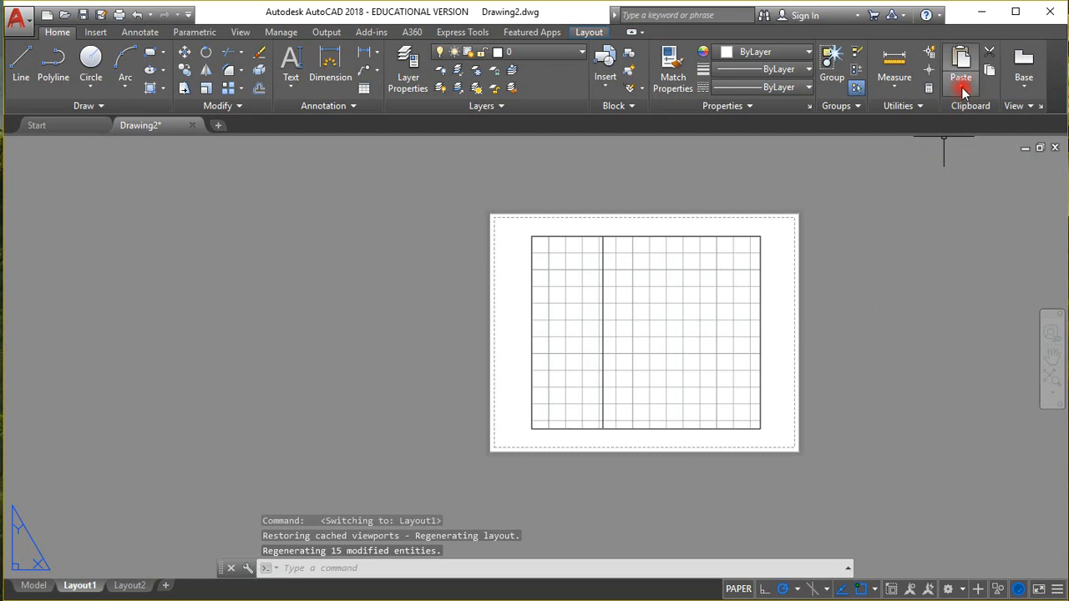
{"action": "left_click", "coordinate": [963, 91]}
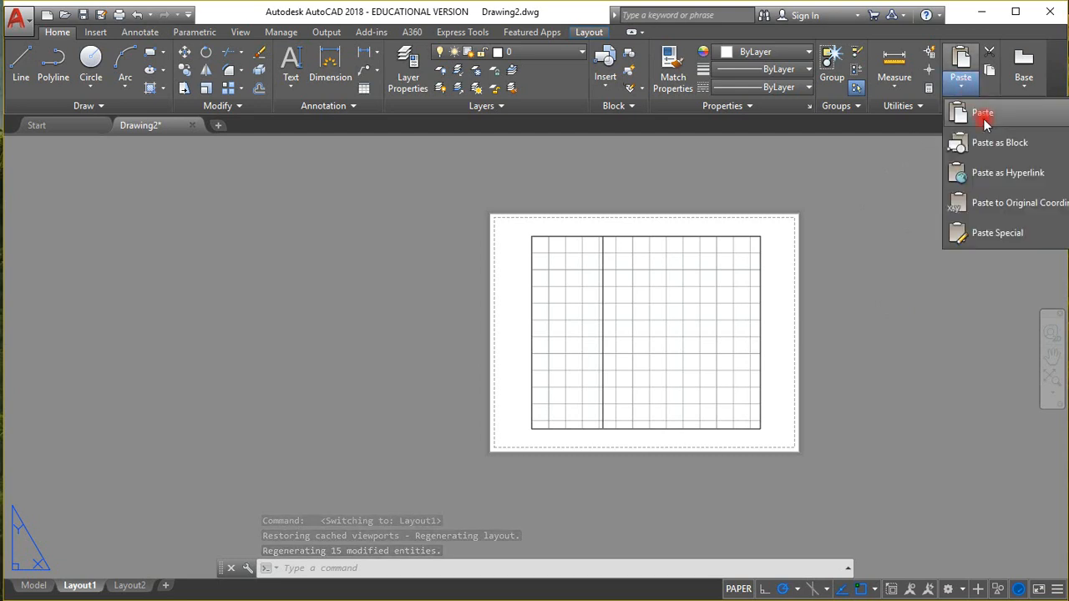
{"action": "left_click", "coordinate": [984, 118]}
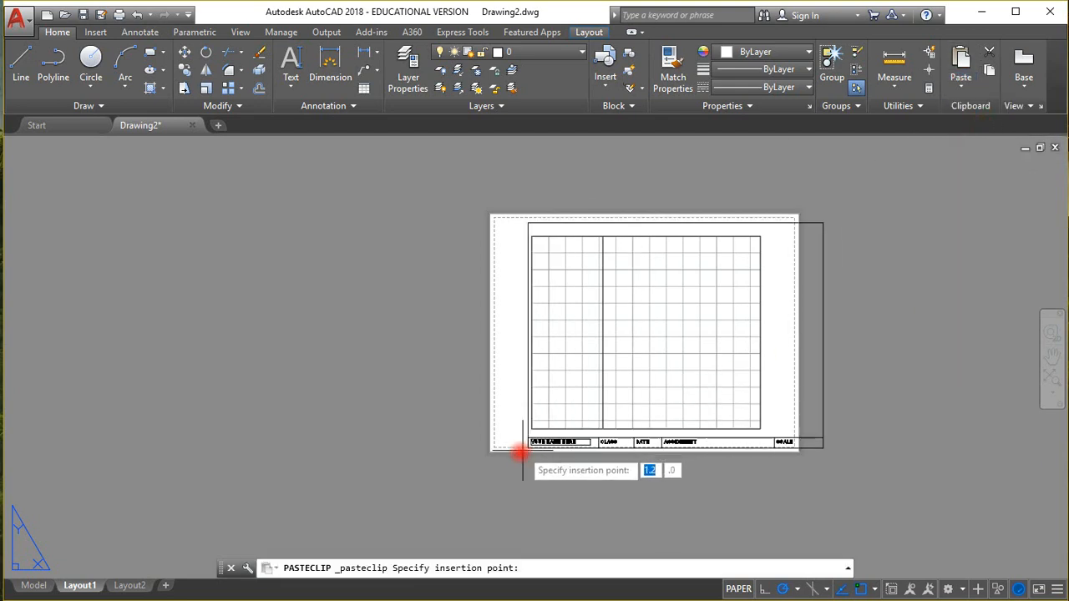
{"action": "scroll", "coordinate": [498, 446], "scroll_direction": "up", "scroll_amount": 1}
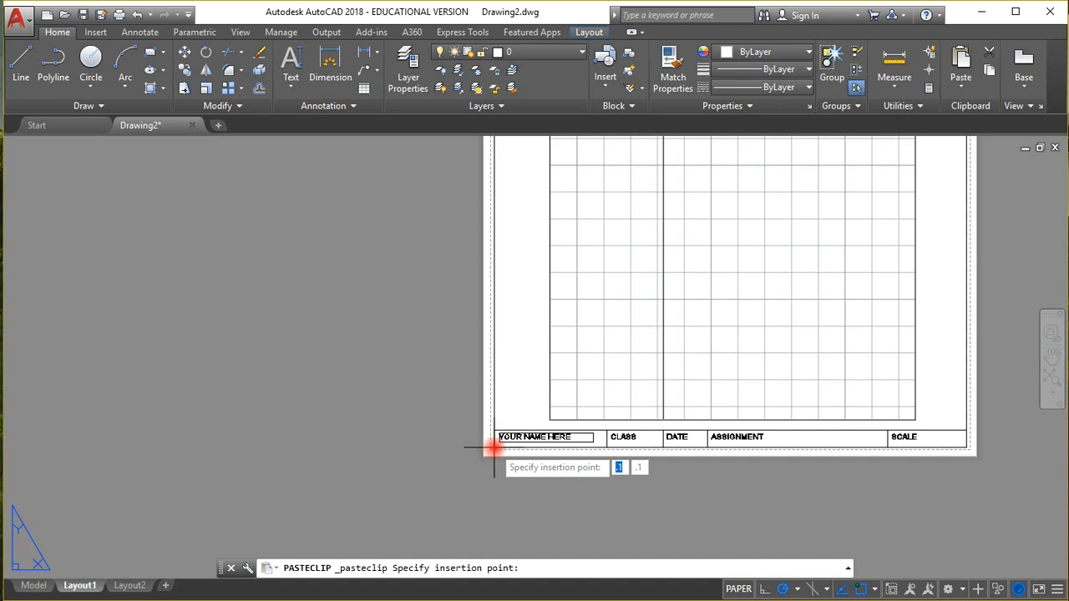
{"action": "left_click", "coordinate": [494, 447]}
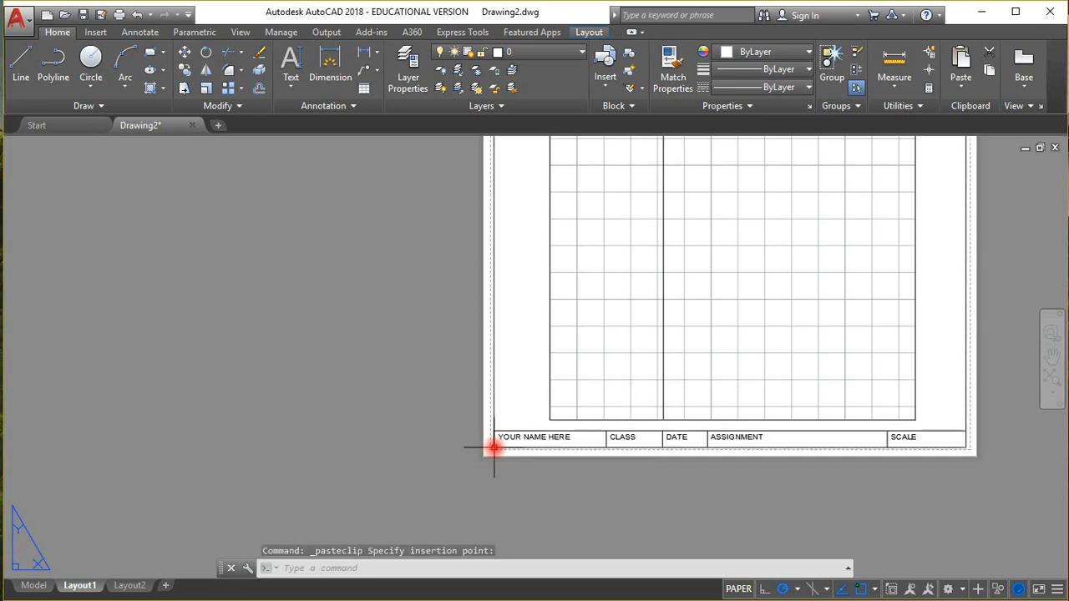
Stretch the viewport's upper-right corner to the upper-right corner of the pasted border in Layout1.
{"action": "scroll", "coordinate": [491, 454], "scroll_direction": "down", "scroll_amount": 6}
{"action": "scroll", "coordinate": [491, 454], "scroll_direction": "up", "scroll_amount": 4}
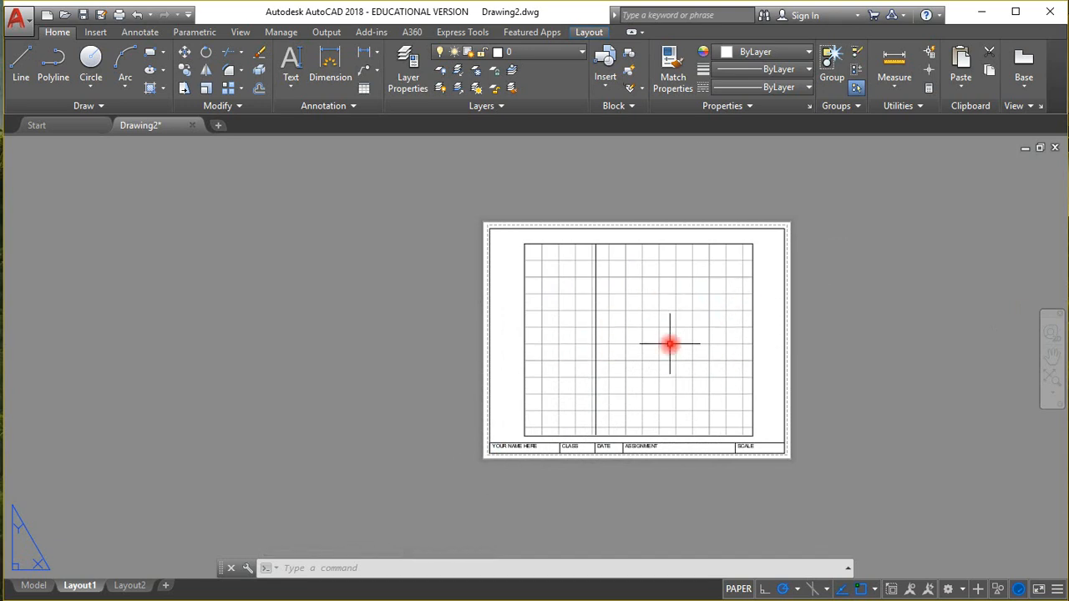
{"action": "left_click", "coordinate": [754, 297]}
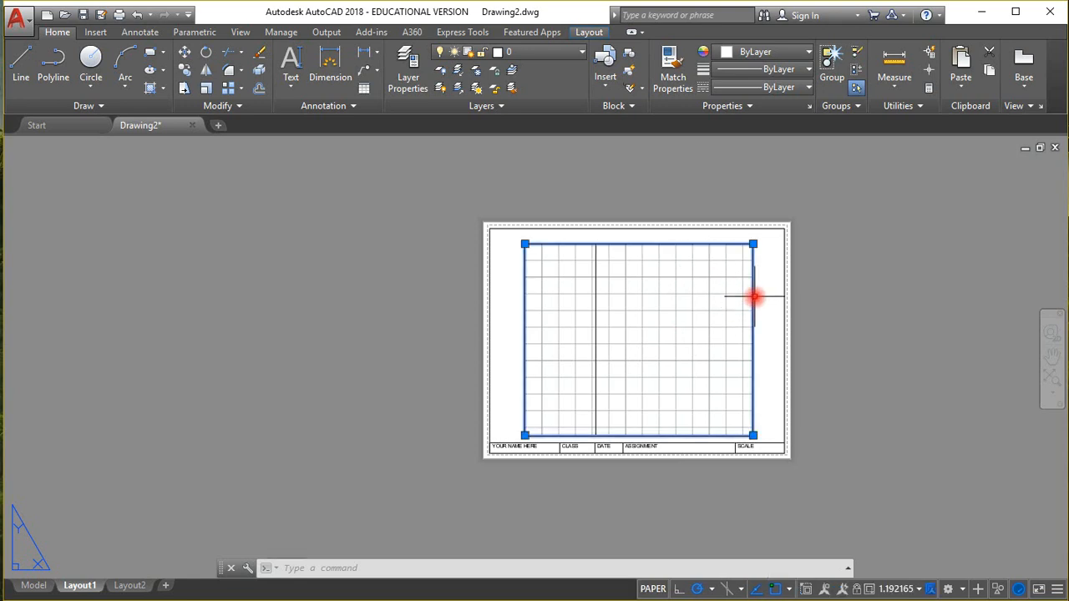
{"action": "left_click", "coordinate": [753, 244]}
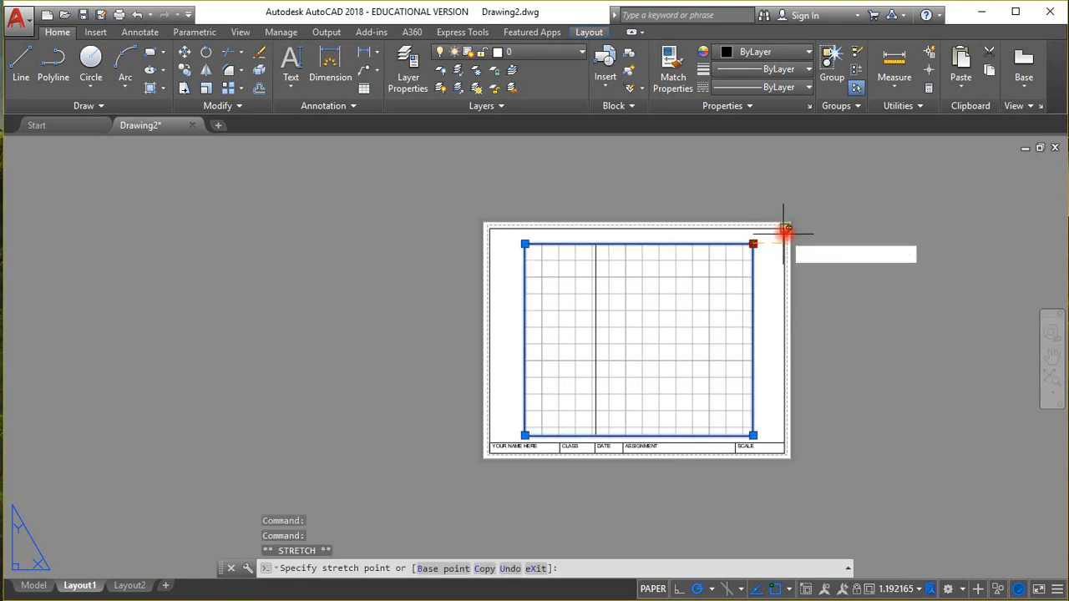
{"action": "left_click", "coordinate": [785, 226]}
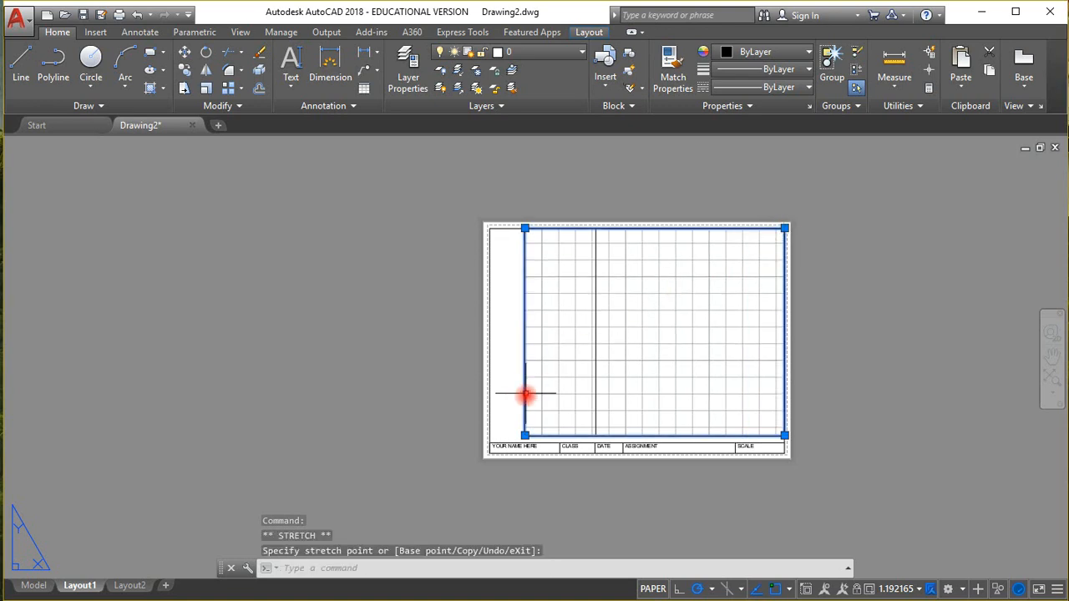
Stretch the viewport's lower-left corner to where the title strip's upper edge meets the border's left edge, and deselect the viewport.
{"action": "scroll", "coordinate": [494, 439], "scroll_direction": "up", "scroll_amount": 10}
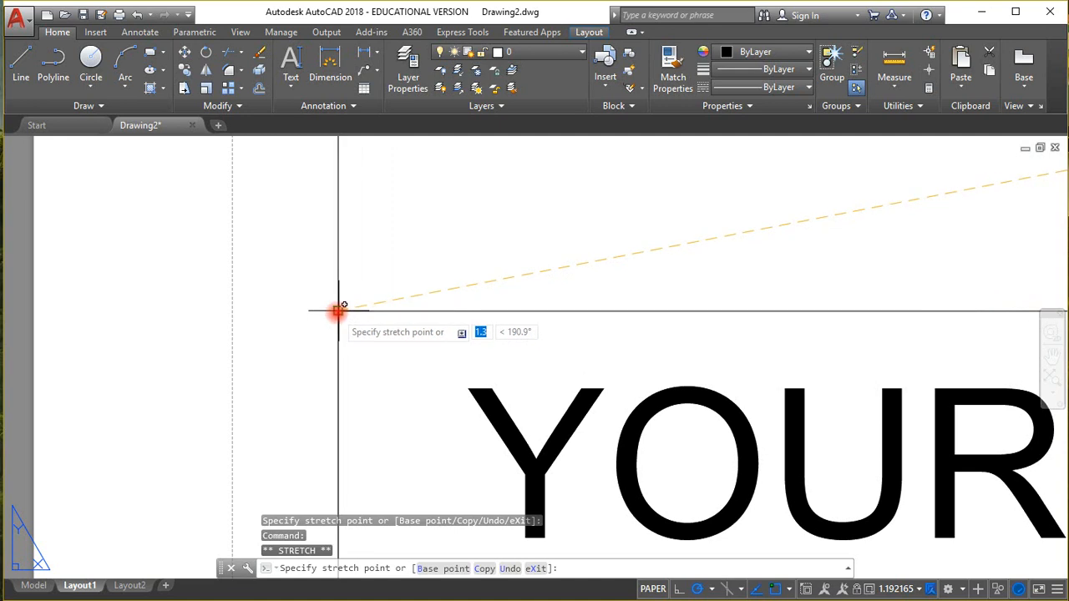
{"action": "left_click", "coordinate": [338, 309]}
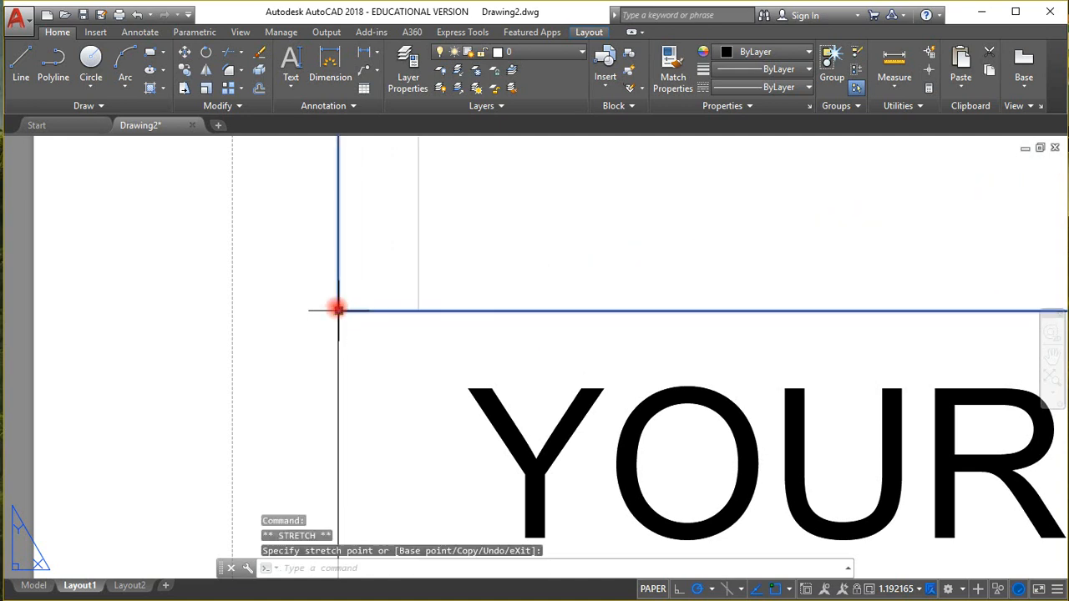
{"action": "scroll", "coordinate": [337, 308], "scroll_direction": "down", "scroll_amount": 5}
{"action": "scroll", "coordinate": [337, 309], "scroll_direction": "down", "scroll_amount": 8}
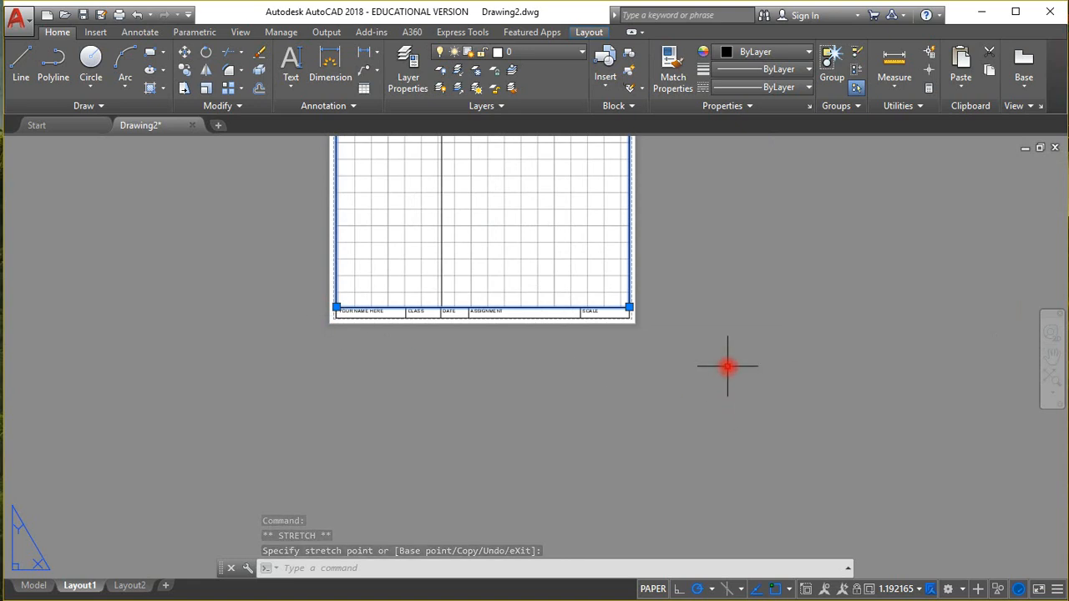
{"action": "key", "text": "Escape"}
{"action": "key", "text": "Escape"}
{"action": "left_click", "coordinate": [715, 311]}
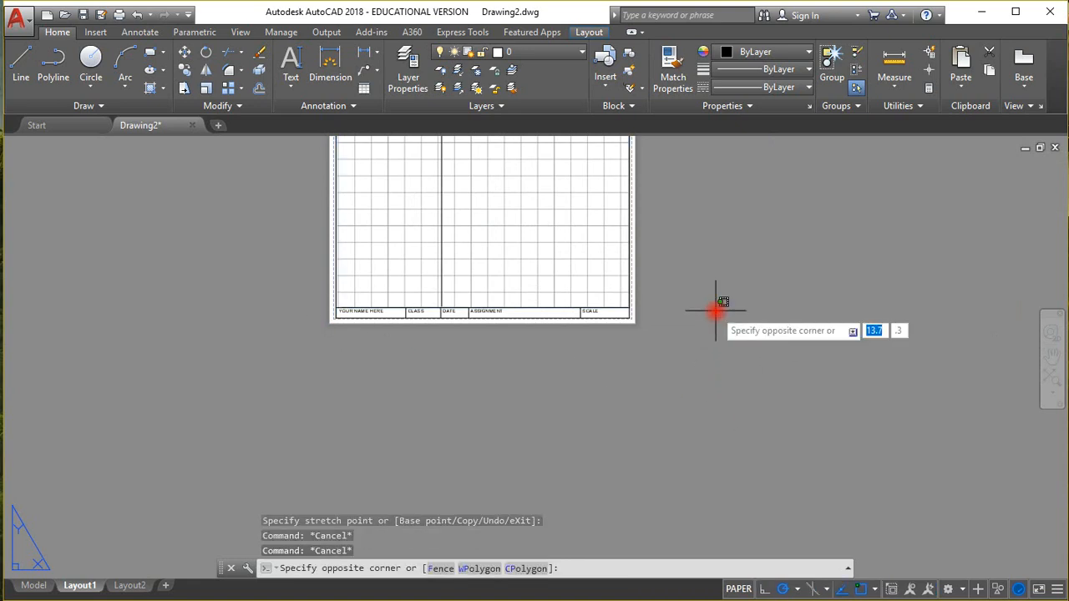
{"action": "scroll", "coordinate": [716, 306], "scroll_direction": "down", "scroll_amount": 2}
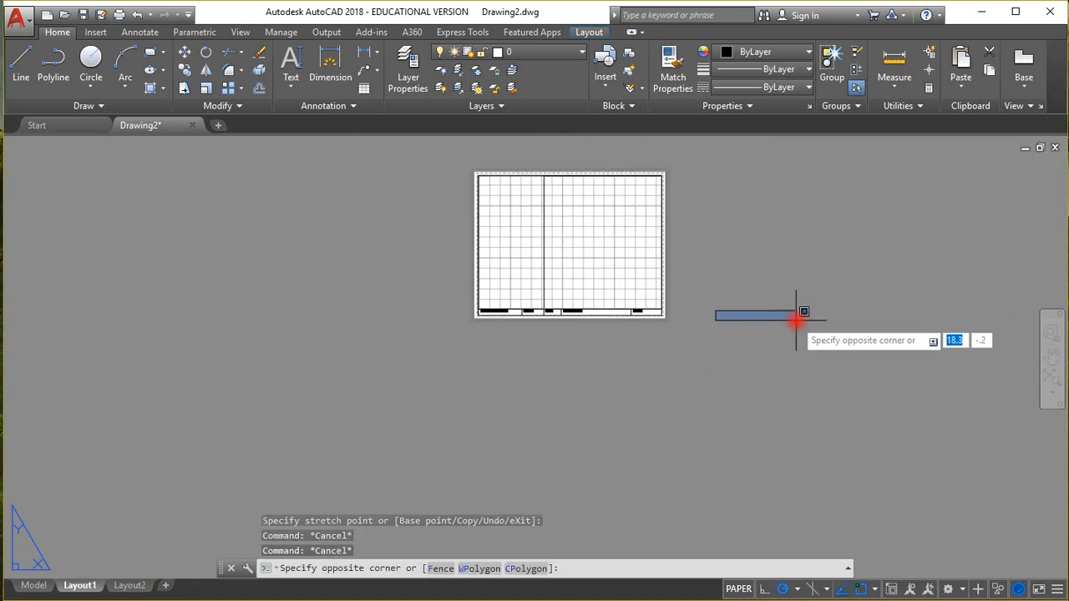
{"action": "key", "text": "Escape"}
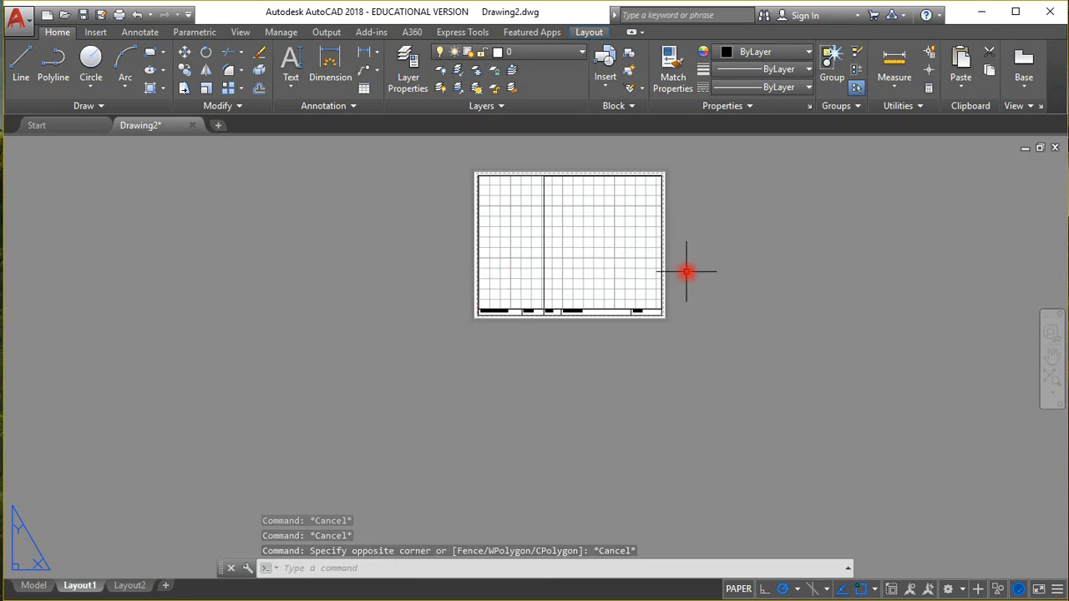
Activate model space inside the Layout1 viewport and open the custom drawing scale list for editing.
{"action": "scroll", "coordinate": [636, 171], "scroll_direction": "up", "scroll_amount": 3}
{"action": "scroll", "coordinate": [636, 170], "scroll_direction": "down", "scroll_amount": 2}
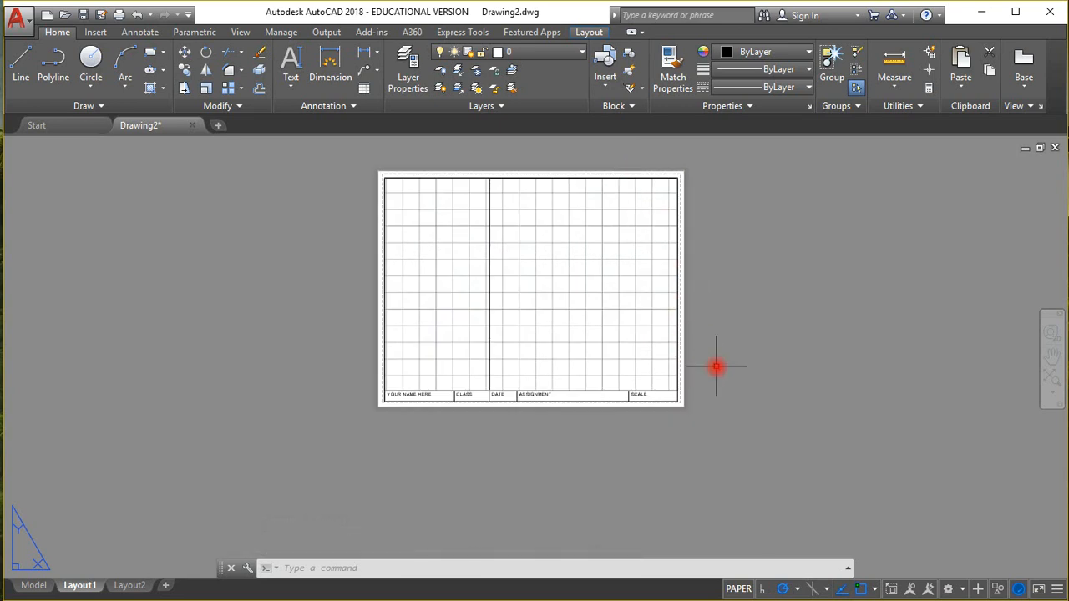
{"action": "double_click", "coordinate": [603, 322]}
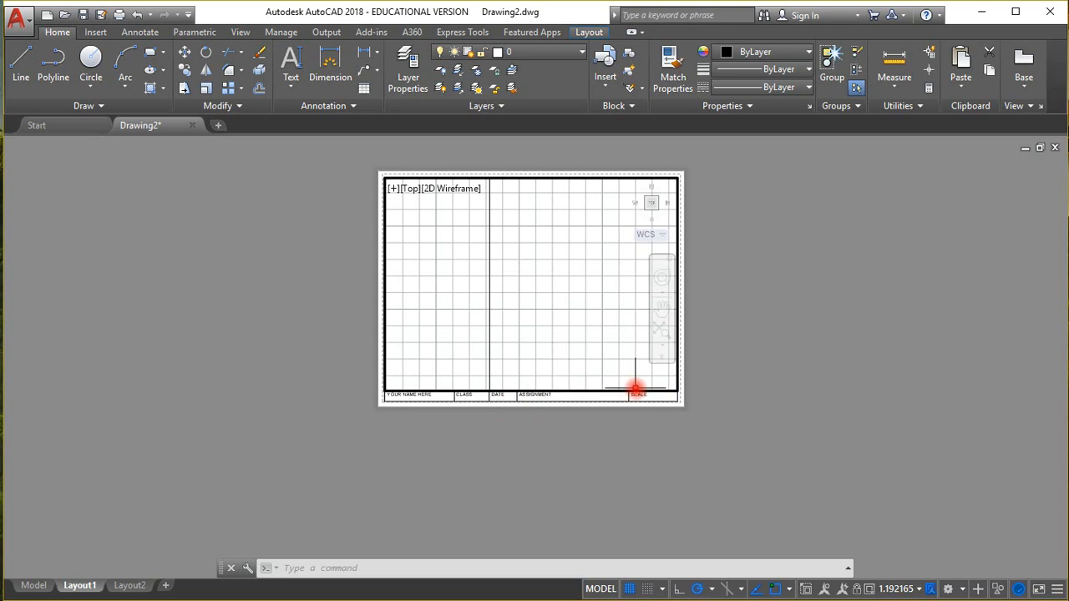
{"action": "left_click", "coordinate": [908, 590]}
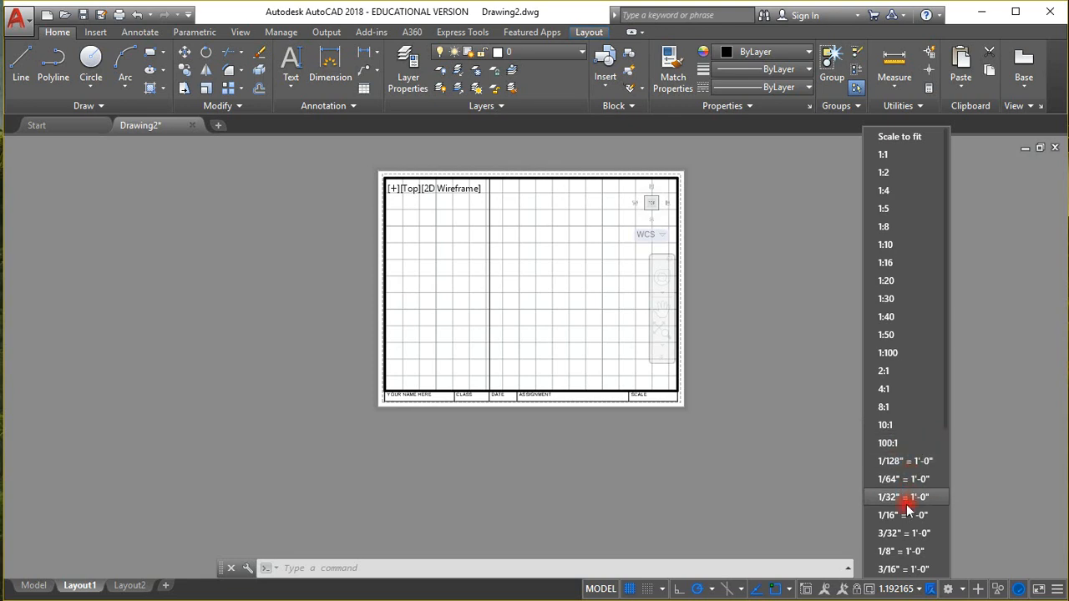
{"action": "scroll", "coordinate": [908, 505], "scroll_direction": "down", "scroll_amount": 1}
{"action": "scroll", "coordinate": [908, 506], "scroll_direction": "down", "scroll_amount": 4}
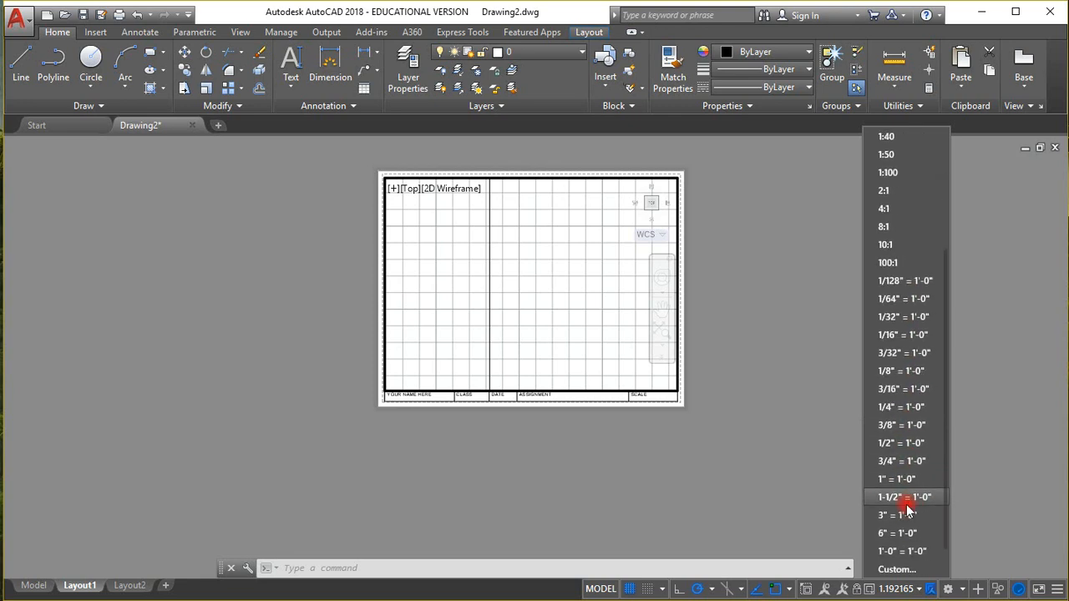
{"action": "scroll", "coordinate": [907, 506], "scroll_direction": "down", "scroll_amount": 1}
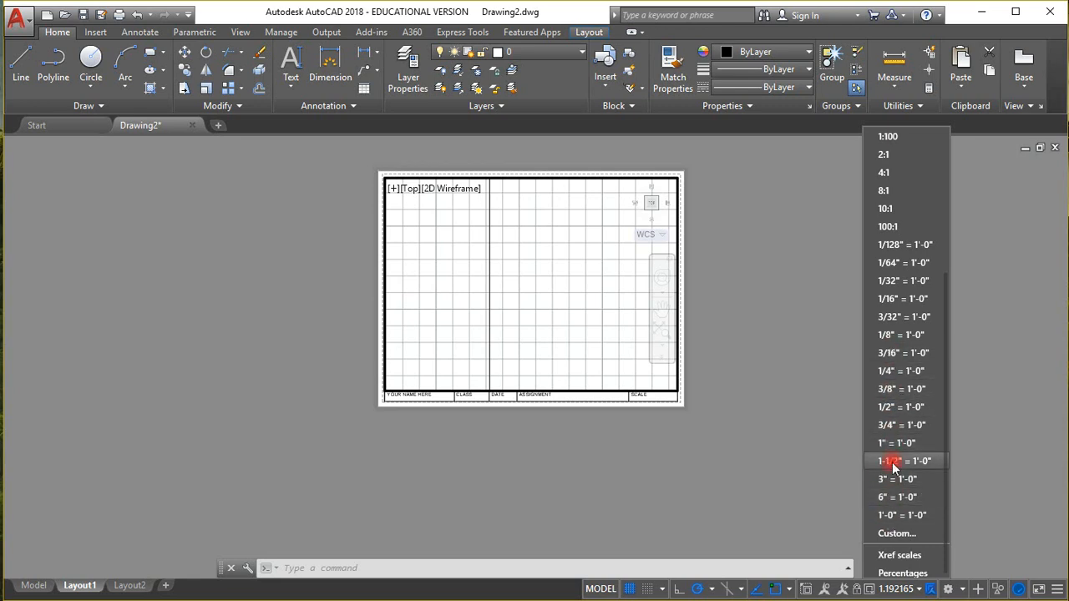
{"action": "left_click", "coordinate": [895, 534]}
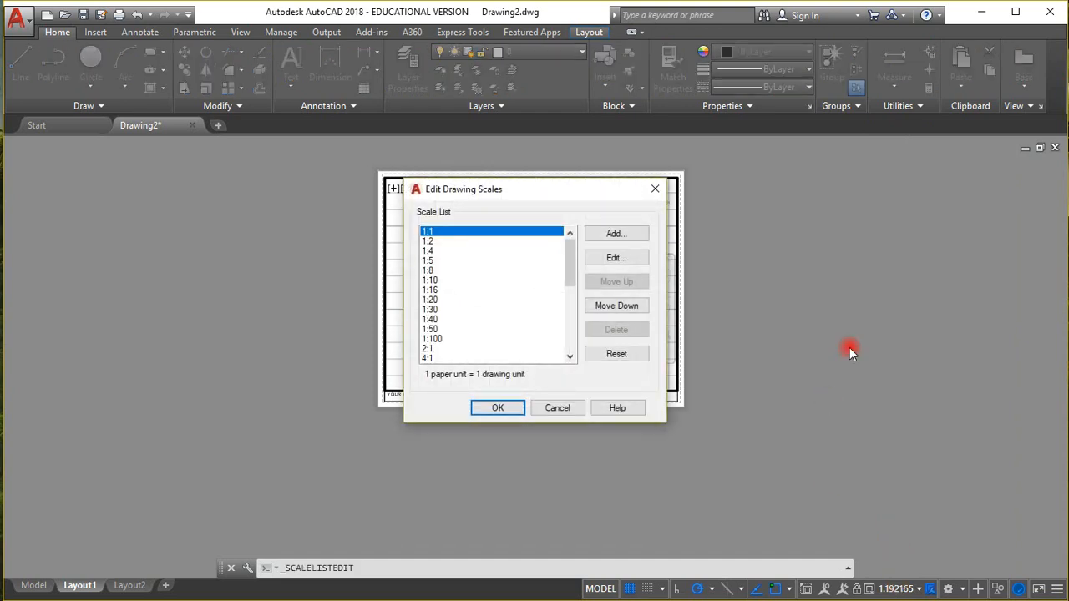
Add a scale named METRIC with 1 paper unit equal to 25.4 drawing units and apply it to the viewport.
{"action": "left_click", "coordinate": [620, 236]}
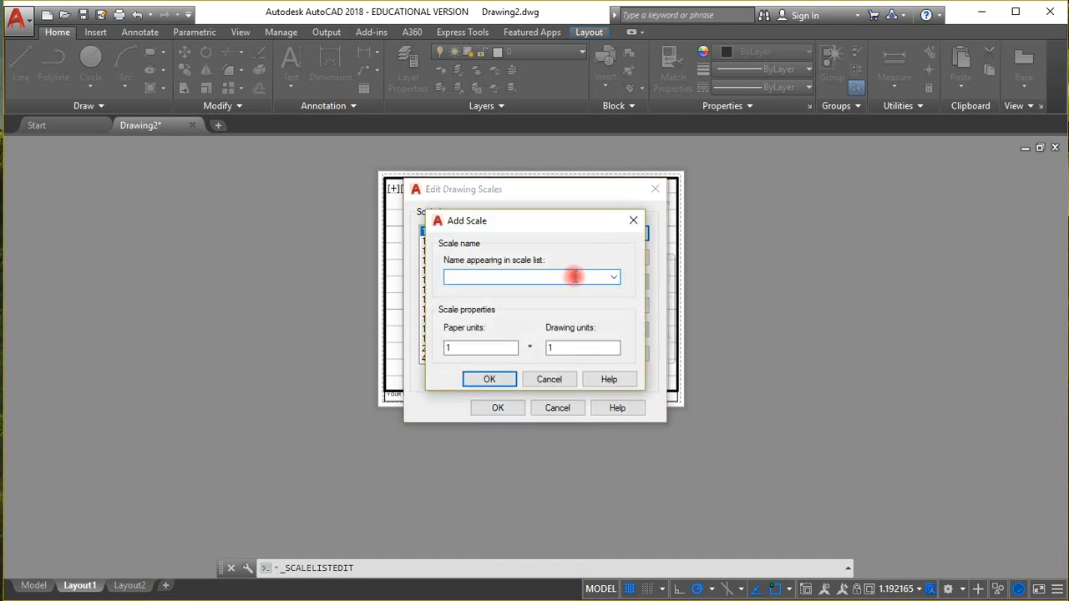
{"action": "left_click", "coordinate": [574, 275]}
{"action": "type", "text": "METRIC"}
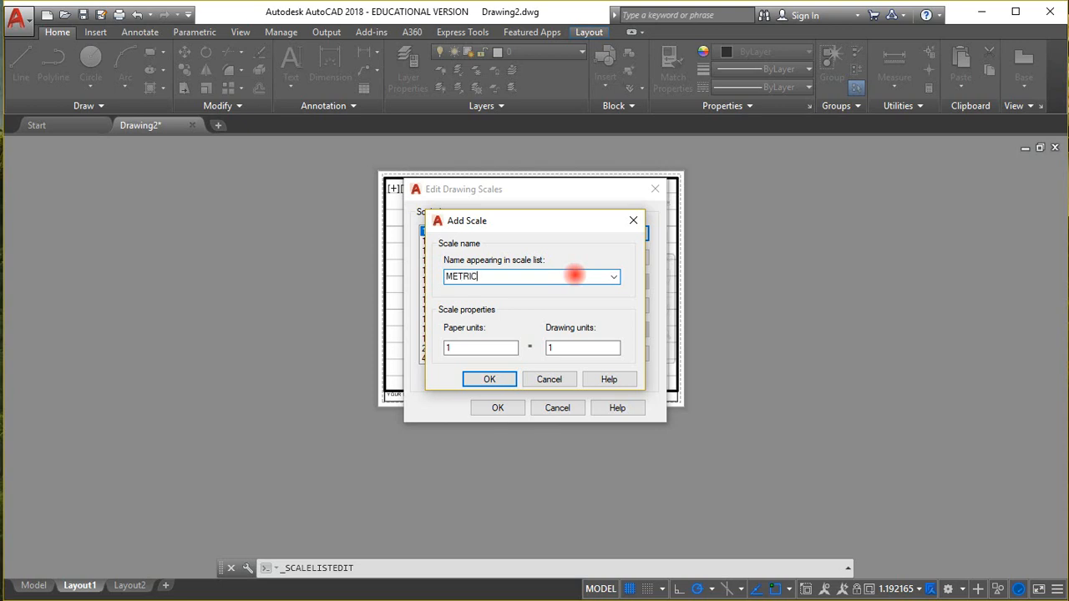
{"action": "left_click", "coordinate": [576, 349]}
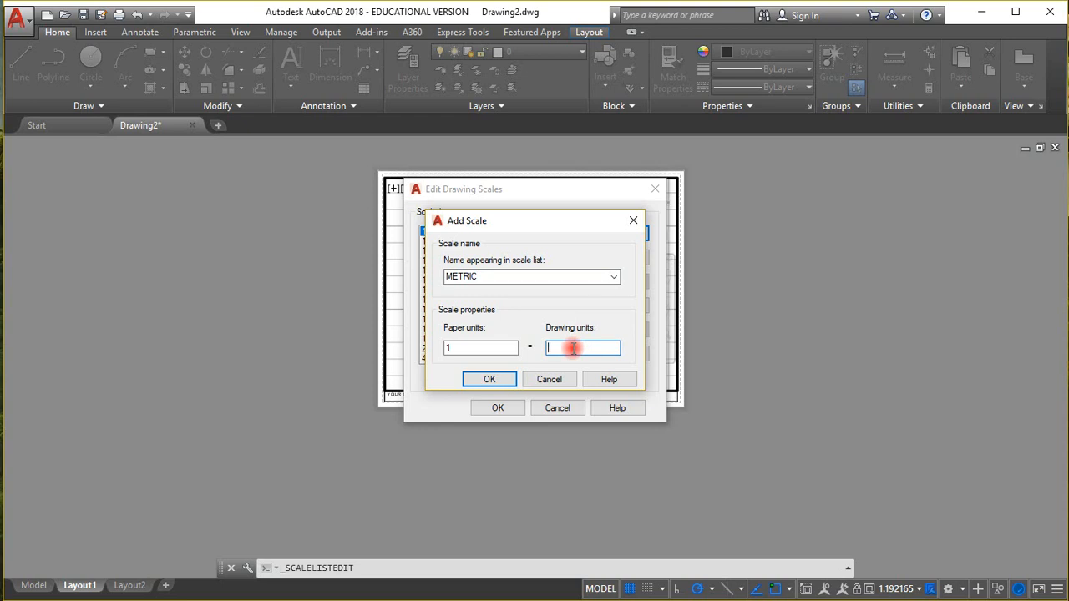
{"action": "type", "text": "25.4"}
{"action": "left_click", "coordinate": [506, 379]}
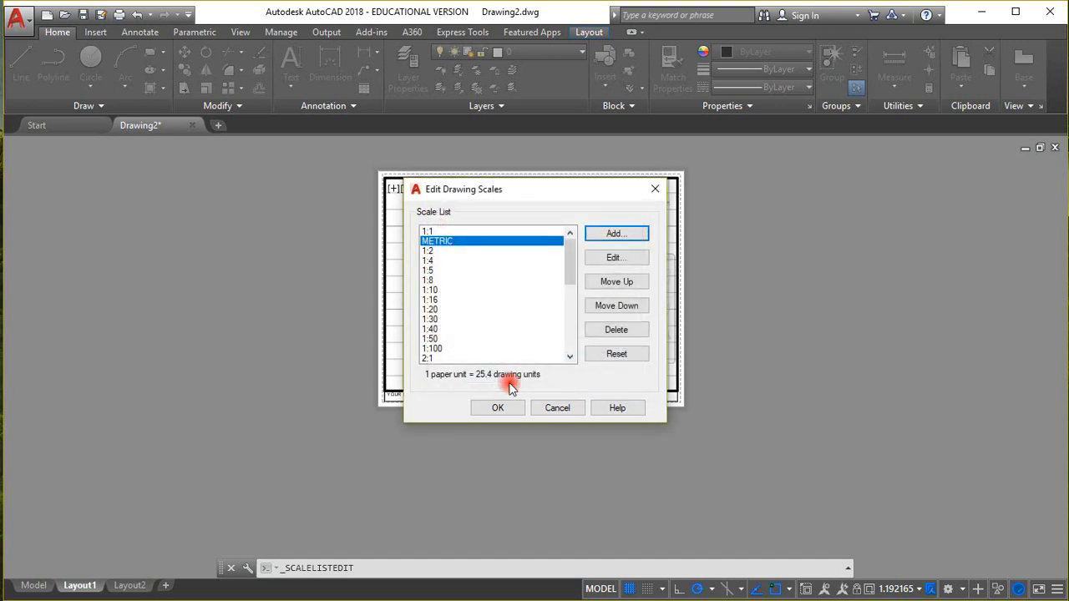
{"action": "left_click", "coordinate": [515, 411]}
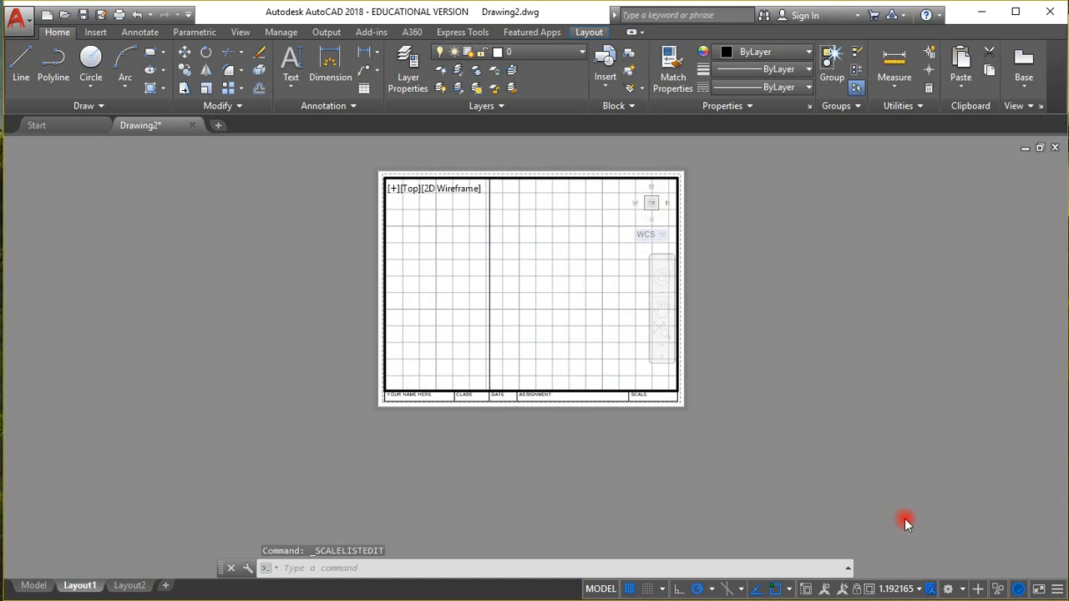
{"action": "left_click", "coordinate": [906, 590]}
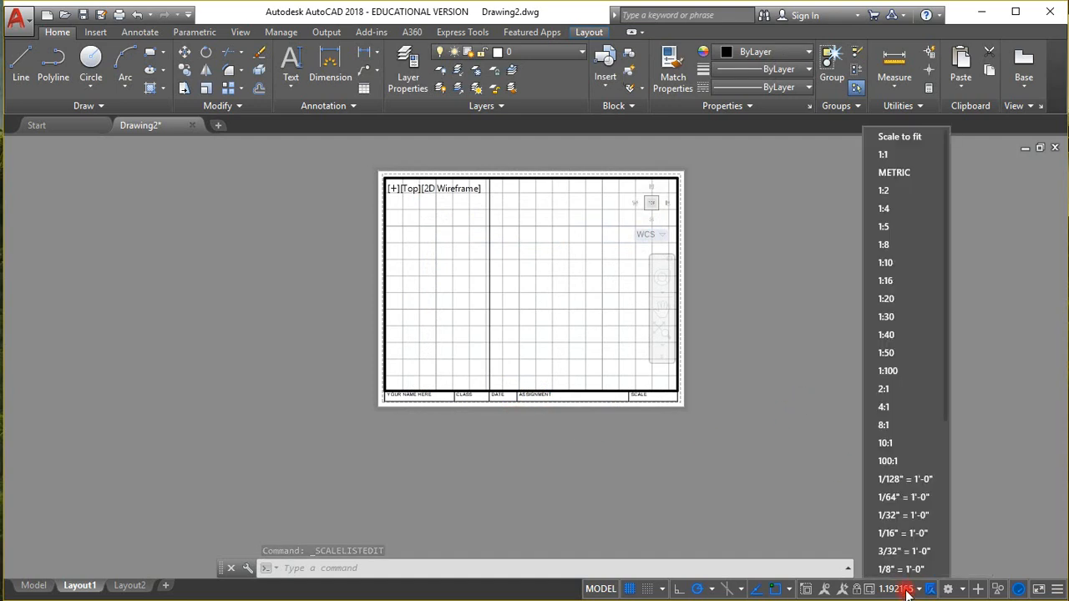
{"action": "left_click", "coordinate": [905, 173]}
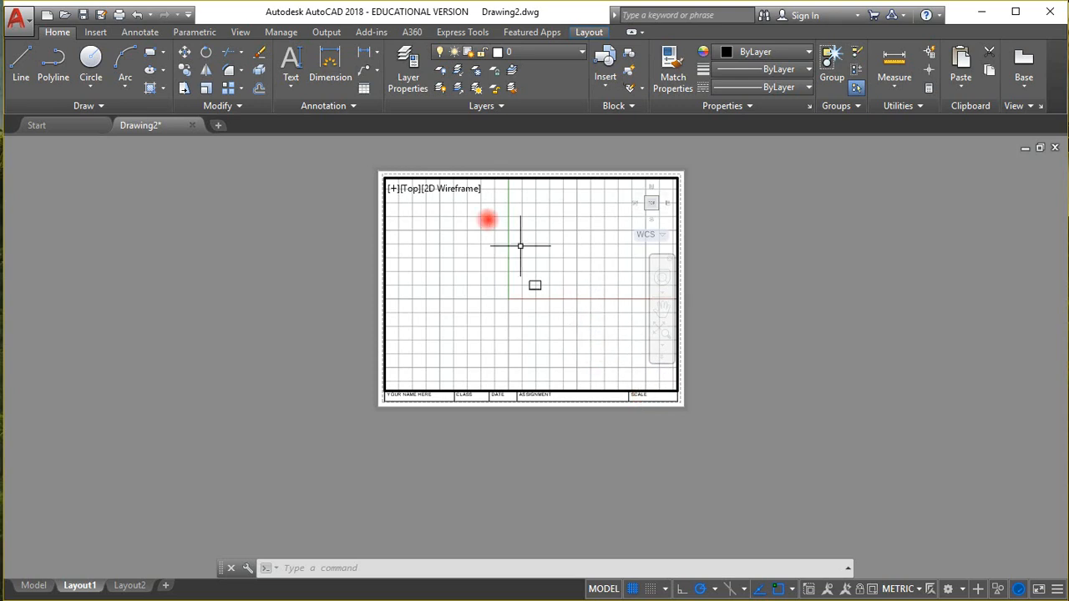
Place the single-line text "METRIC" at the default rotation near the viewport's lower-right corner.
{"action": "left_click", "coordinate": [292, 80]}
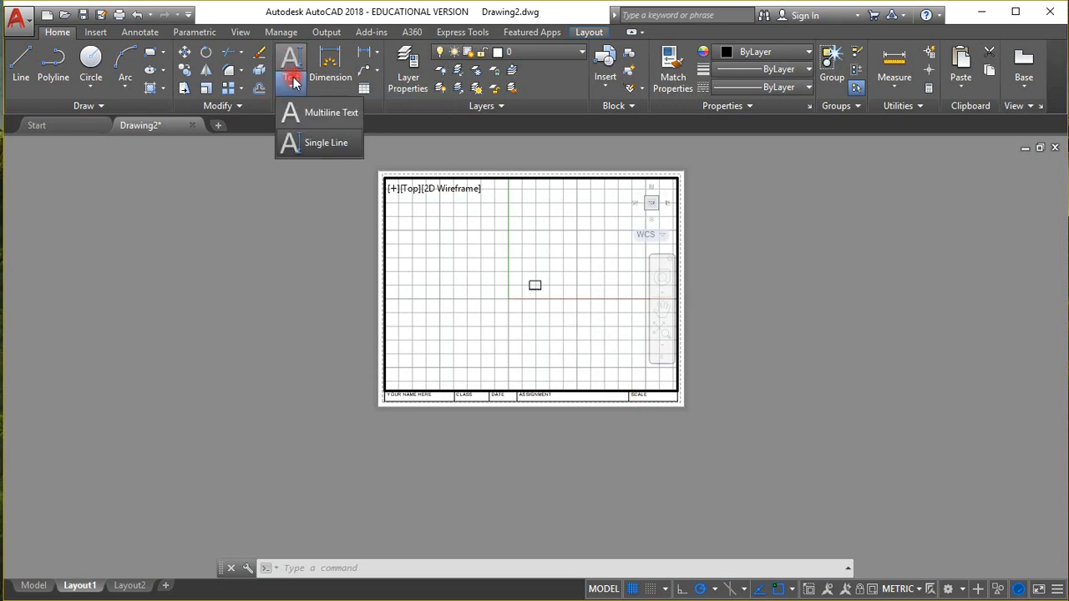
{"action": "left_click", "coordinate": [322, 142]}
{"action": "left_click", "coordinate": [627, 368]}
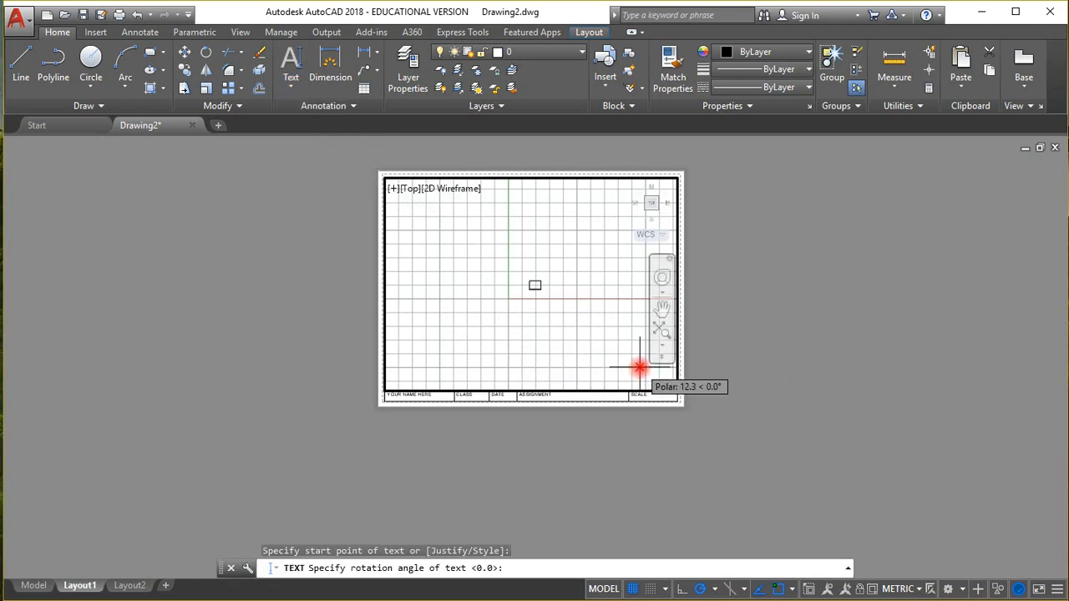
{"action": "key", "text": "Return"}
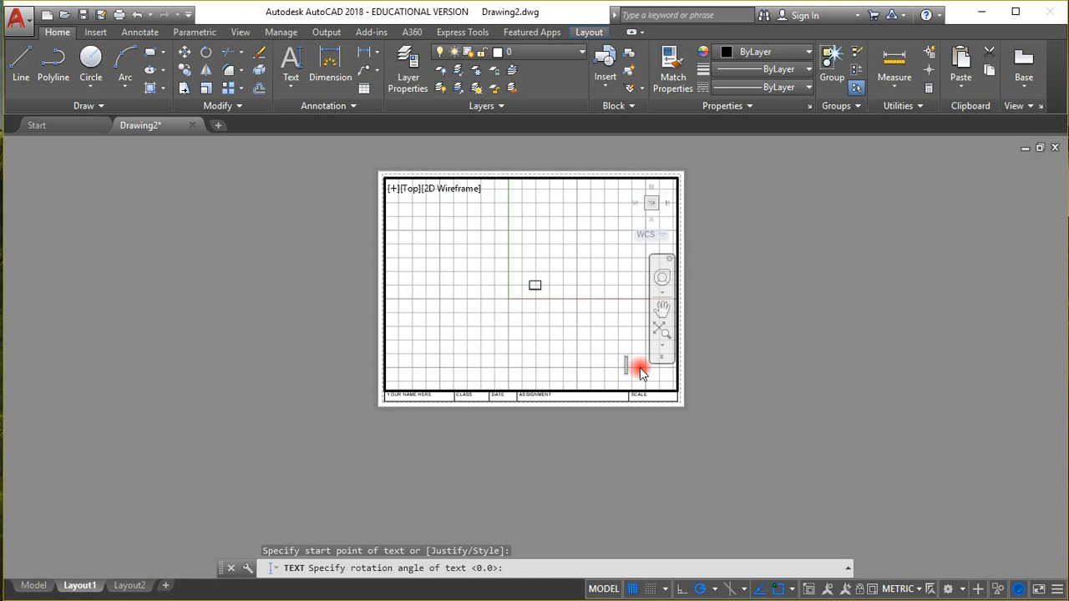
{"action": "type", "text": "METRIC"}
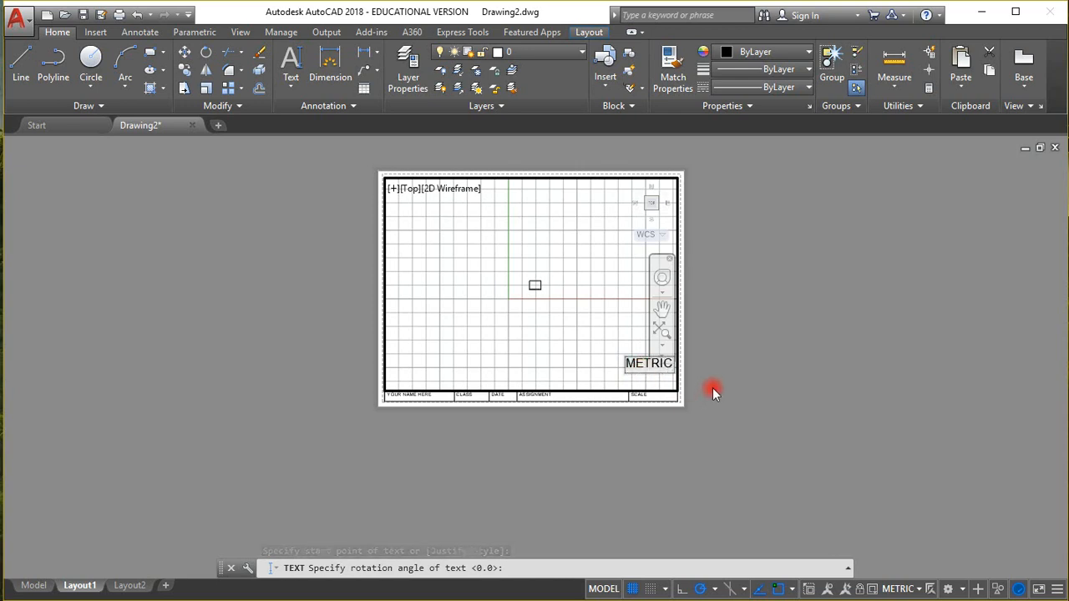
{"action": "key", "text": "Return"}
{"action": "key", "text": "Return"}
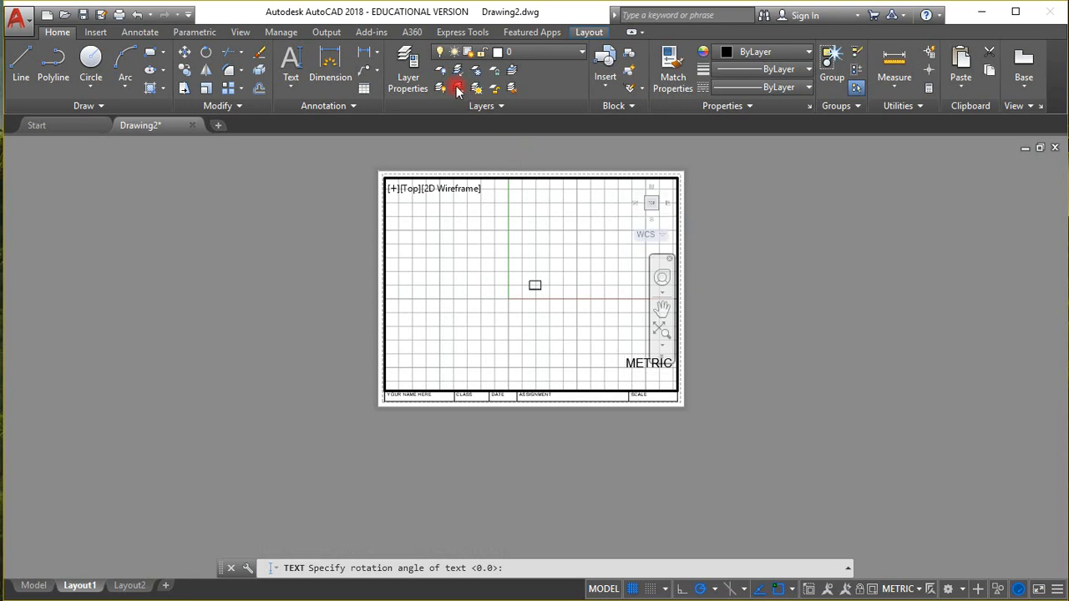
{"action": "key", "text": "Escape"}
{"action": "left_click", "coordinate": [21, 60]}
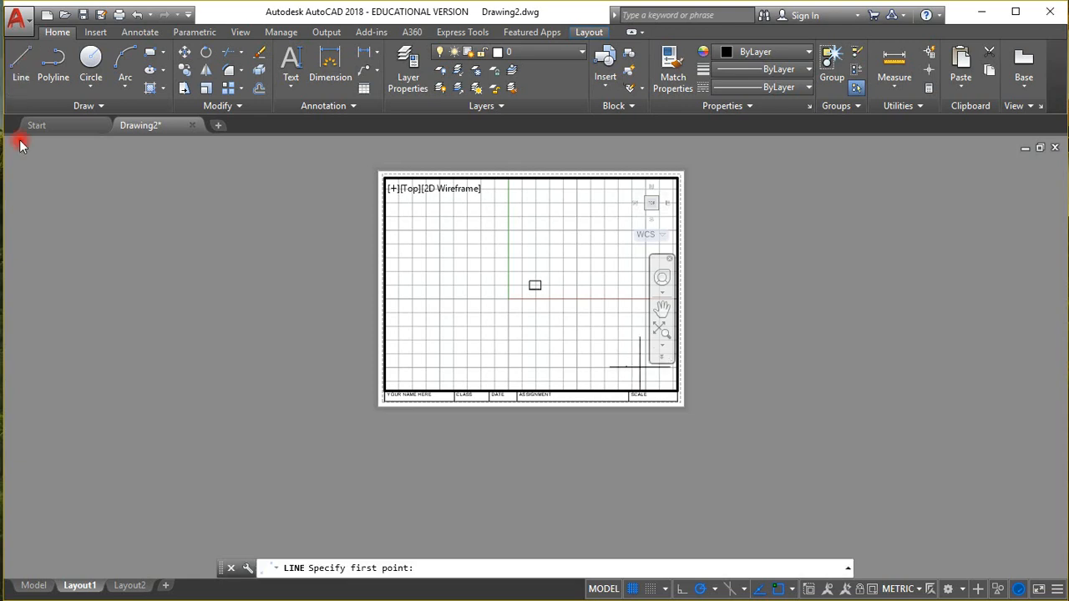
{"action": "left_click", "coordinate": [18, 80]}
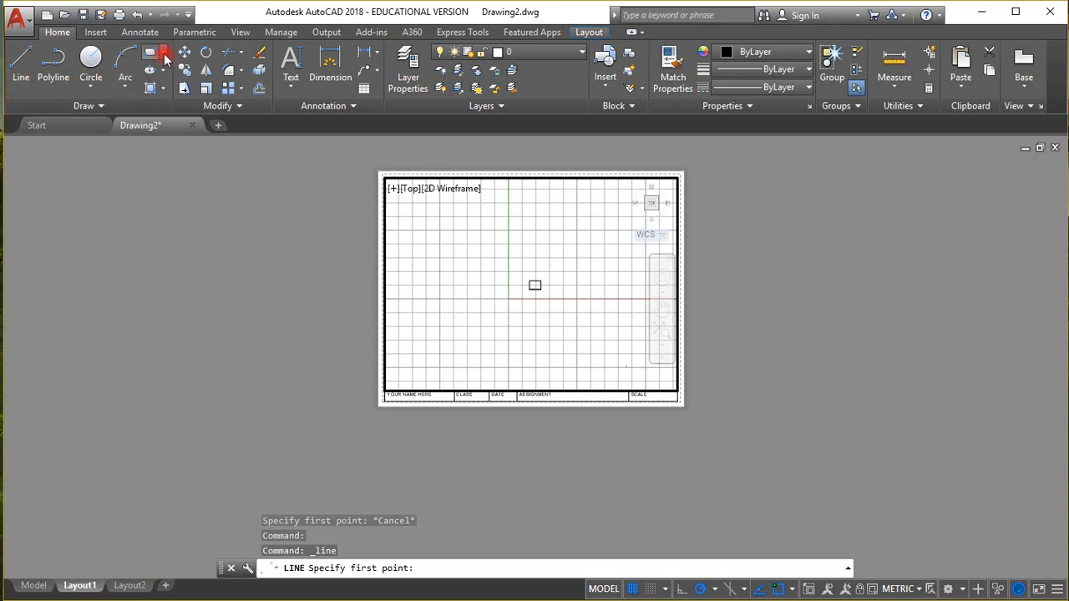
{"action": "left_click", "coordinate": [165, 54]}
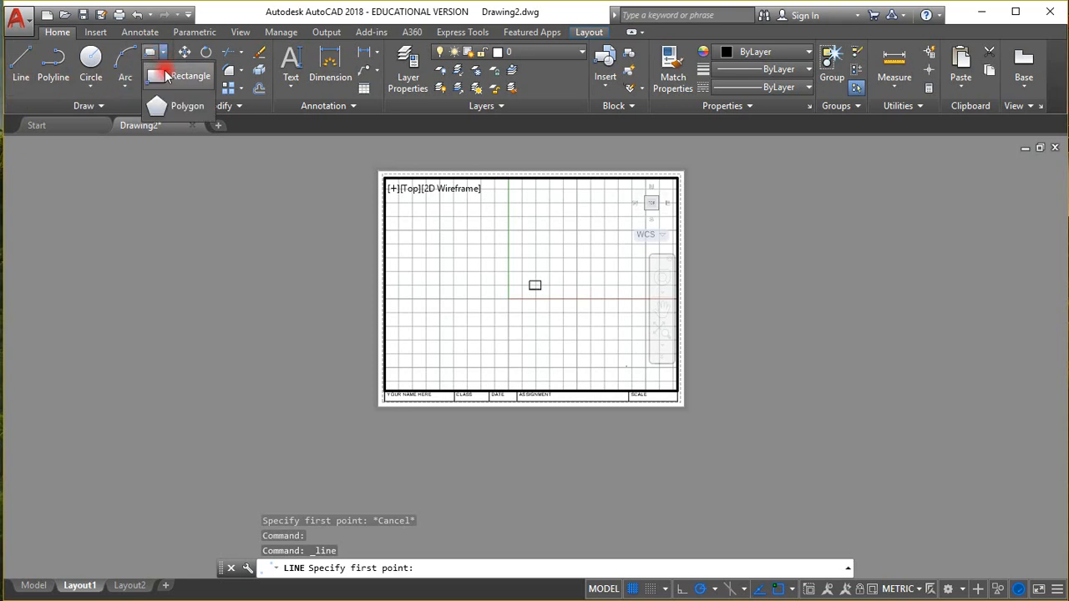
{"action": "left_click", "coordinate": [171, 73]}
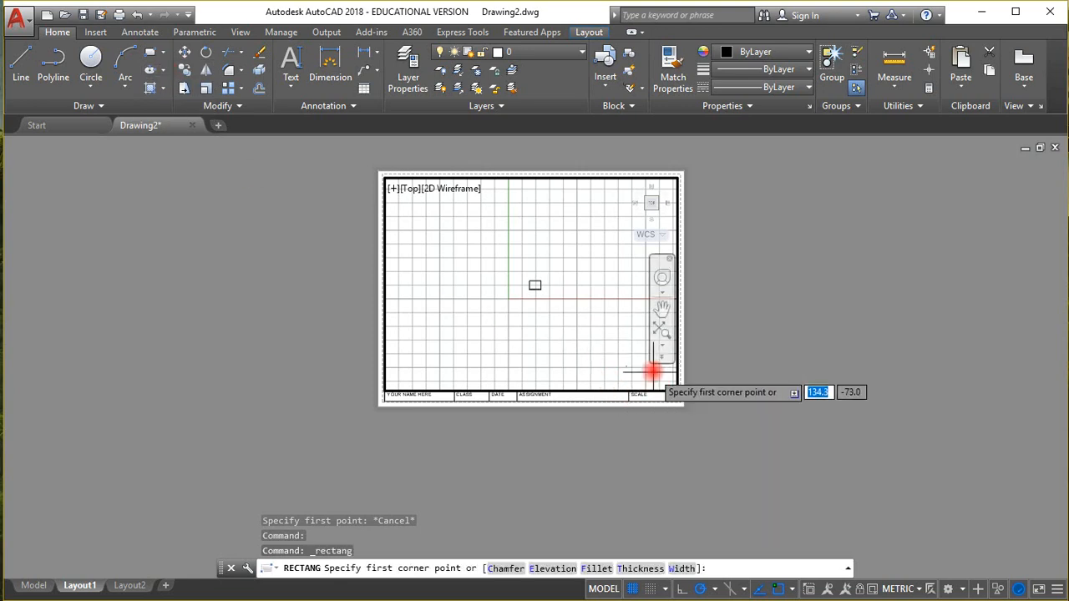
{"action": "scroll", "coordinate": [645, 378], "scroll_direction": "up", "scroll_amount": 3}
{"action": "scroll", "coordinate": [478, 364], "scroll_direction": "up", "scroll_amount": 3}
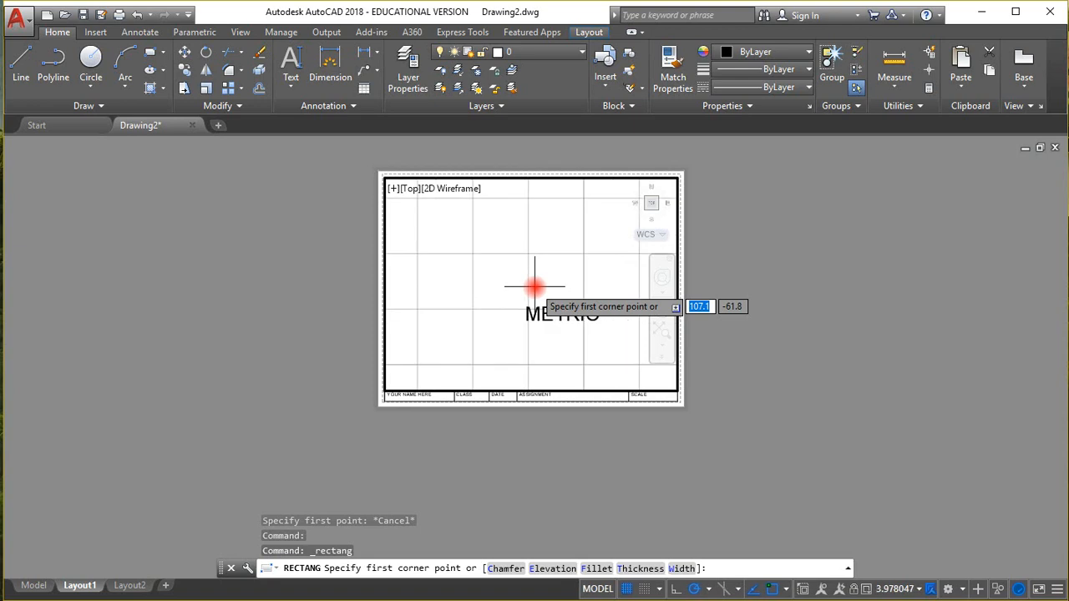
{"action": "scroll", "coordinate": [522, 288], "scroll_direction": "up", "scroll_amount": 2}
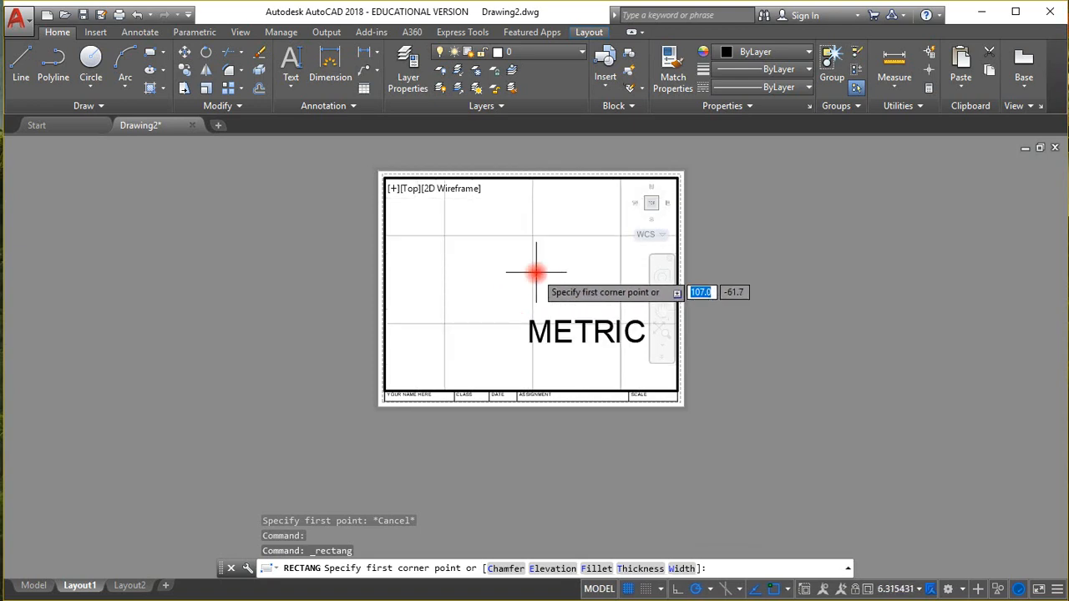
{"action": "scroll", "coordinate": [536, 272], "scroll_direction": "down", "scroll_amount": 4}
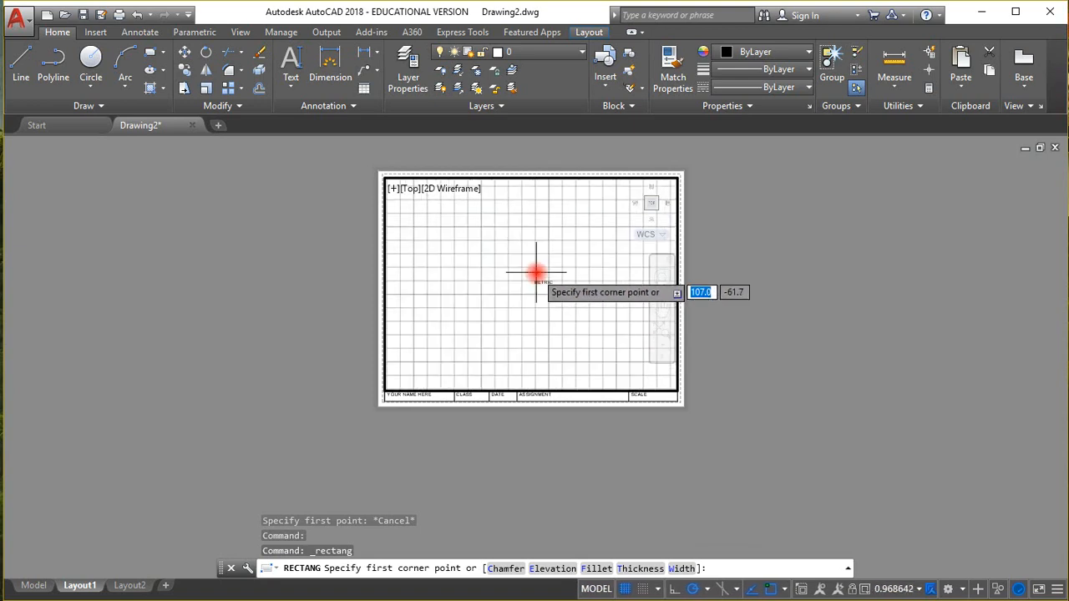
{"action": "key", "text": "ctrl+z"}
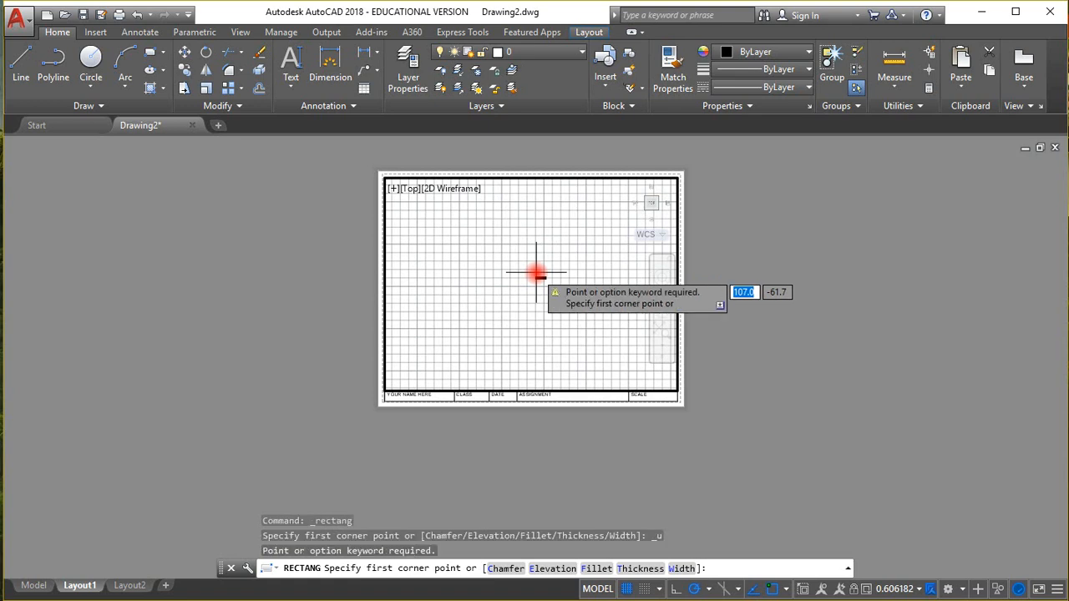
{"action": "key", "text": "ctrl+z"}
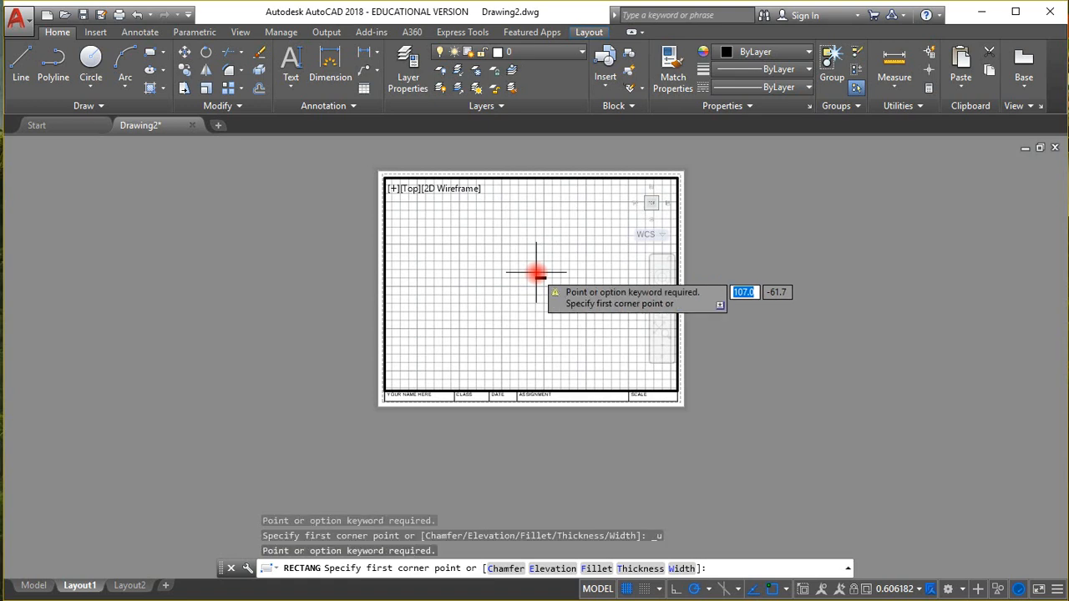
{"action": "left_click", "coordinate": [901, 590]}
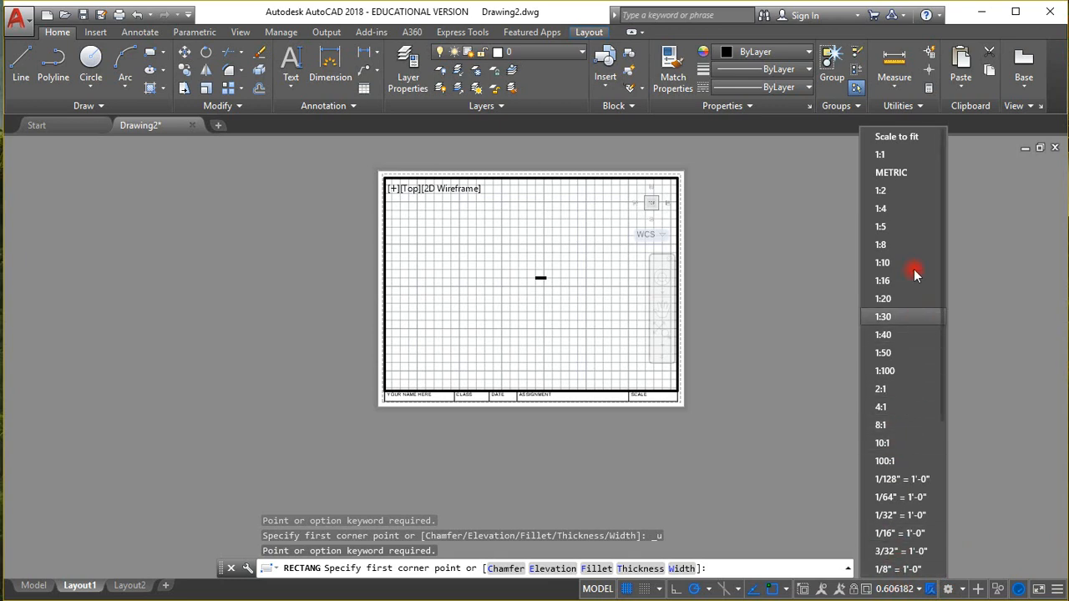
{"action": "key", "text": "Escape"}
{"action": "key", "text": "Escape"}
{"action": "key", "text": "Escape"}
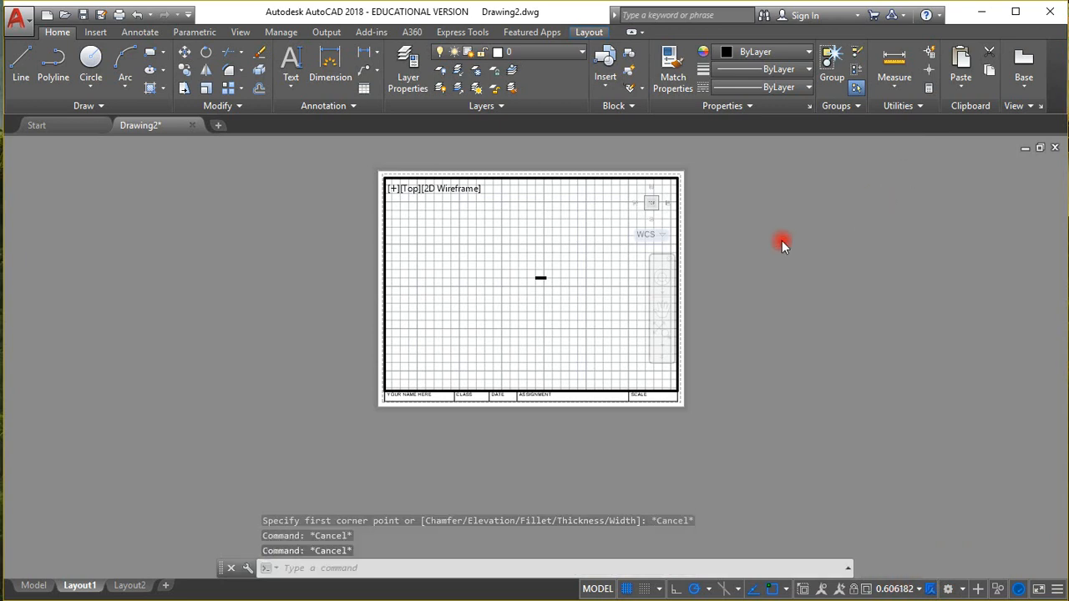
{"action": "scroll", "coordinate": [580, 314], "scroll_direction": "down", "scroll_amount": 10}
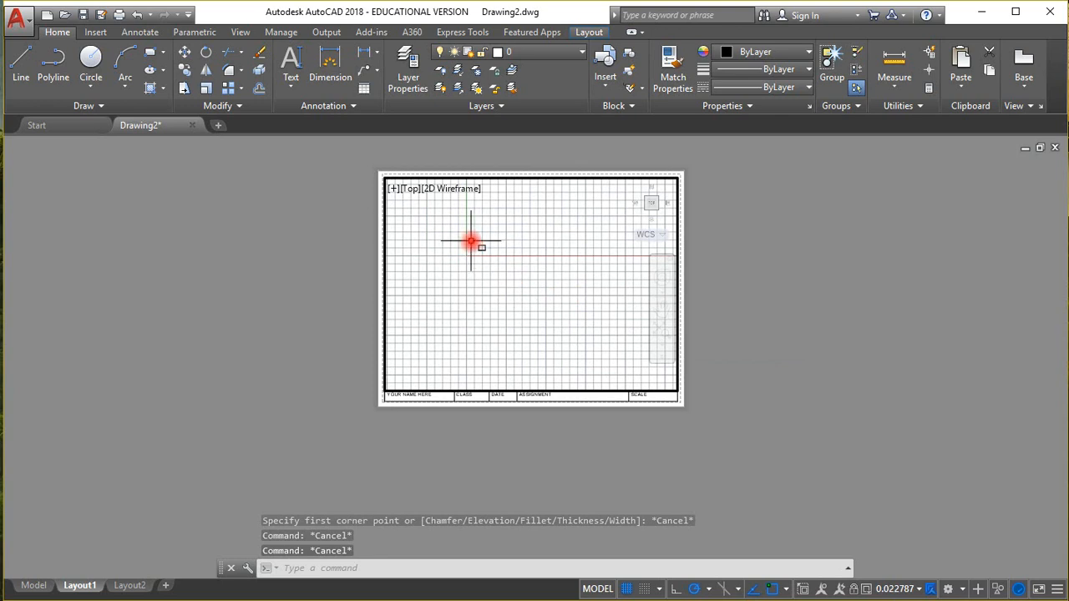
{"action": "scroll", "coordinate": [471, 241], "scroll_direction": "up", "scroll_amount": 5}
{"action": "scroll", "coordinate": [470, 239], "scroll_direction": "up", "scroll_amount": 1}
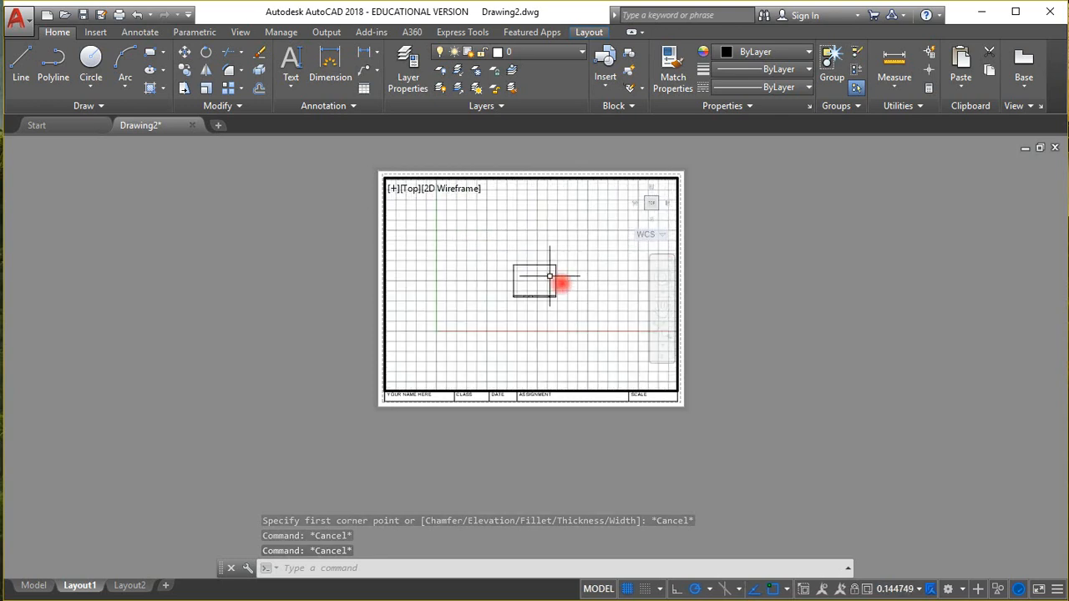
Return to paper space and place the horizontal single-line text "METRIC" just above the SCALE cell of the title strip.
{"action": "double_click", "coordinate": [722, 328]}
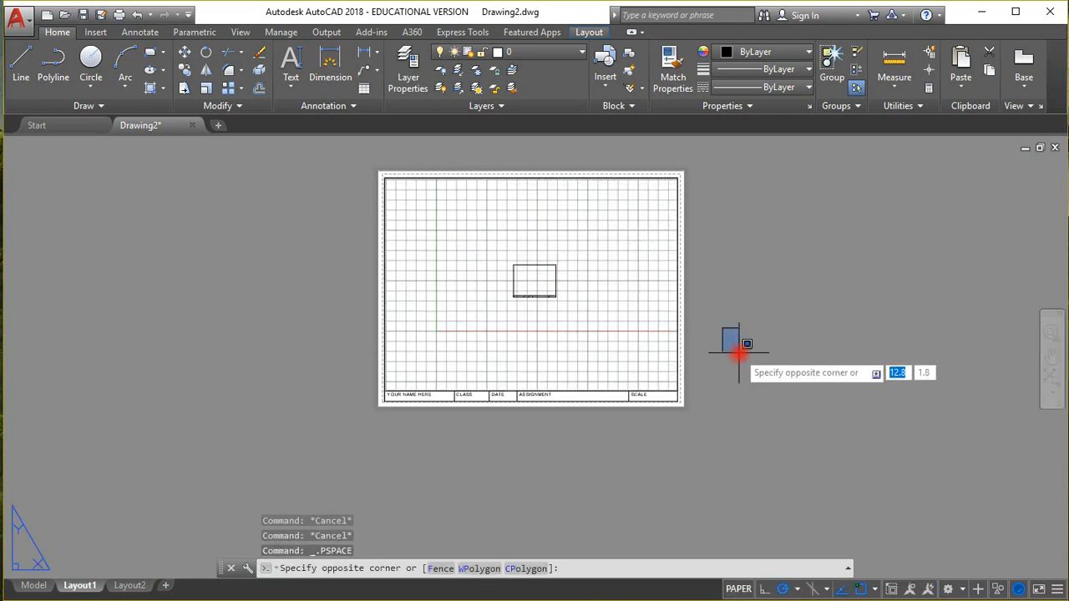
{"action": "key", "text": "Escape"}
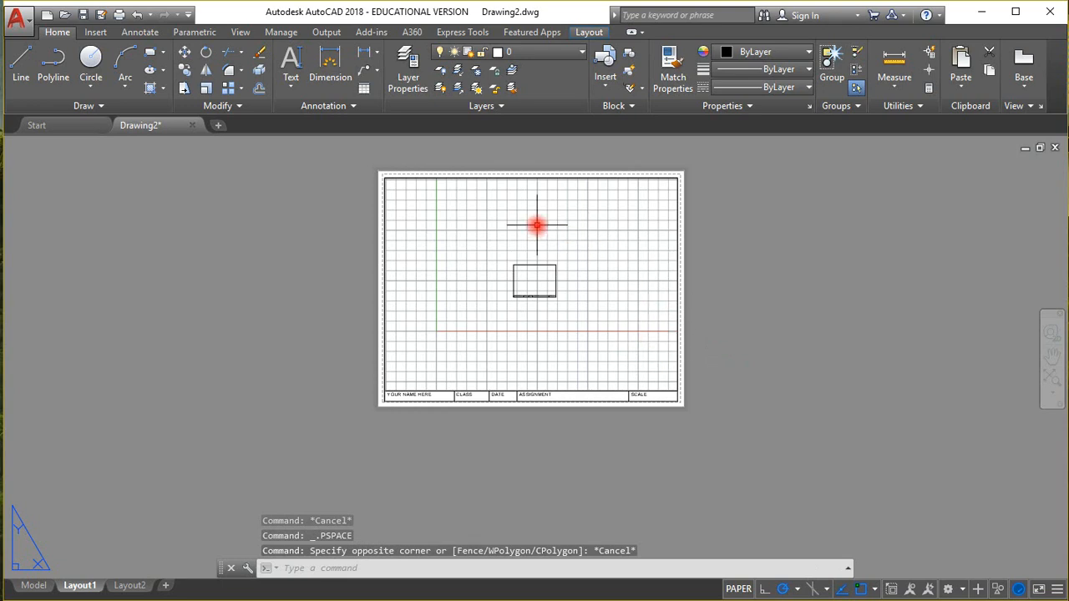
{"action": "left_click", "coordinate": [294, 91]}
{"action": "left_click", "coordinate": [289, 143]}
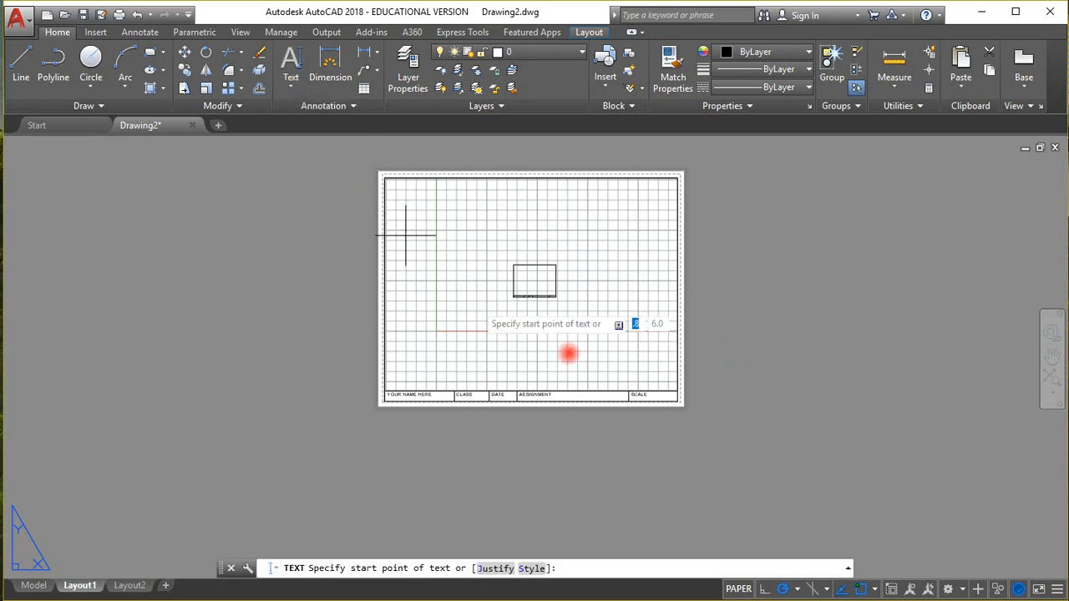
{"action": "left_click", "coordinate": [626, 370]}
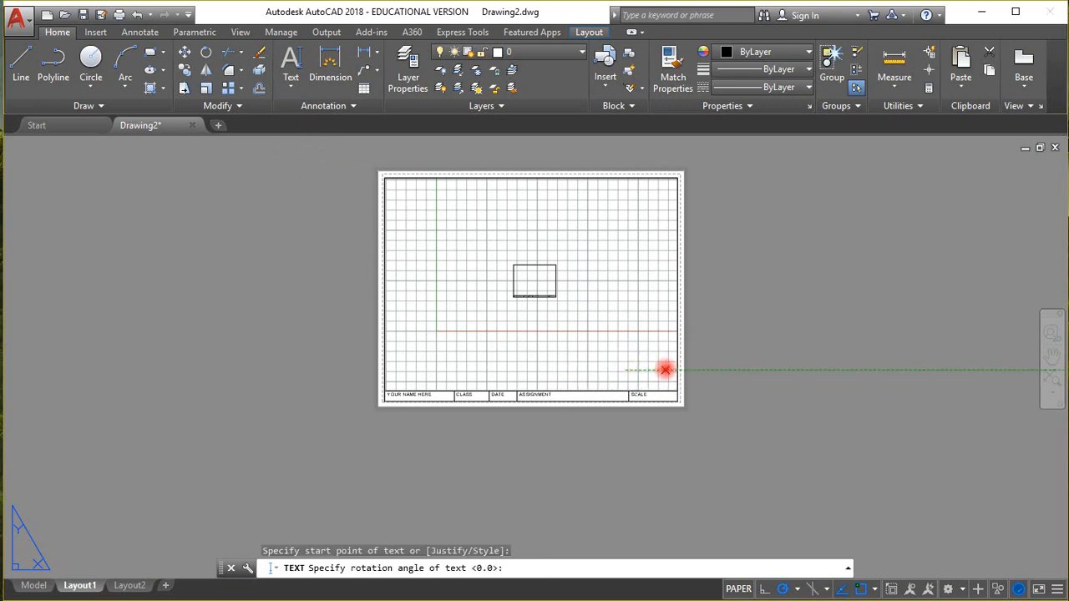
{"action": "left_click", "coordinate": [666, 370]}
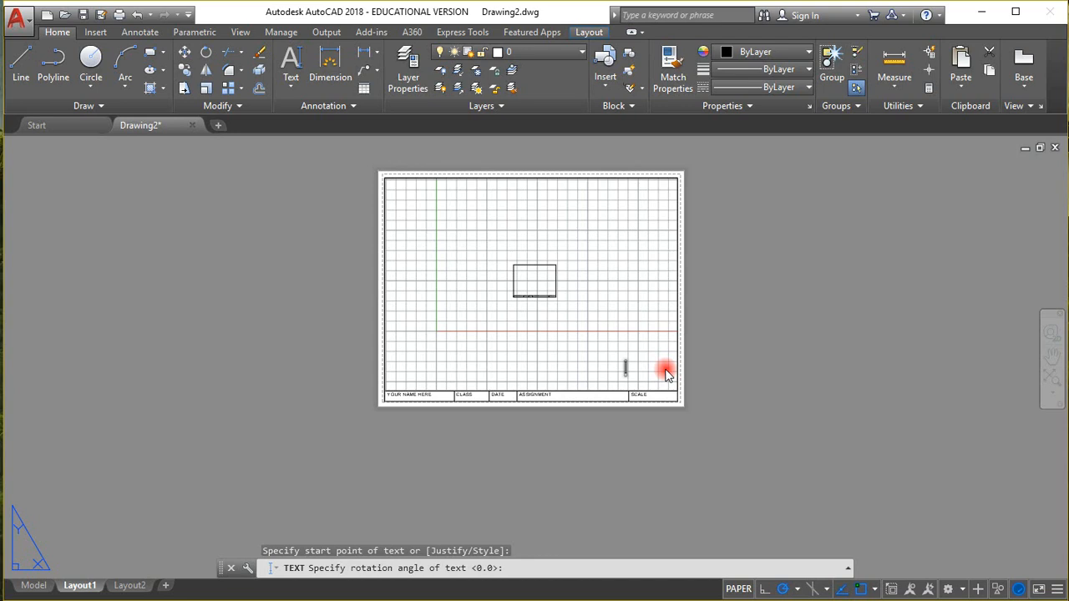
{"action": "type", "text": "METRIC"}
{"action": "left_click", "coordinate": [723, 366]}
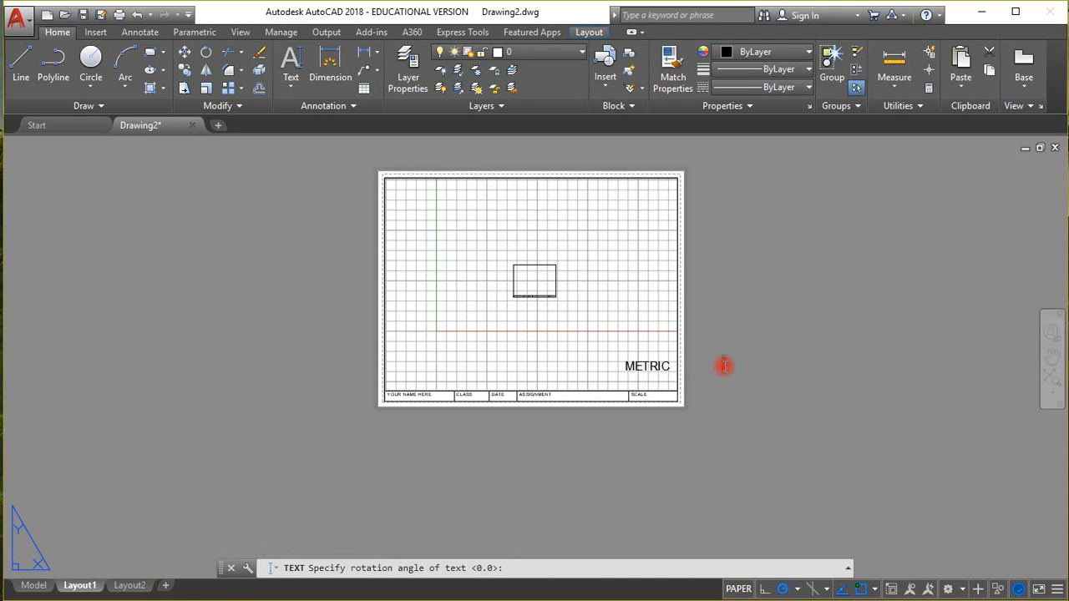
{"action": "key", "text": "Return"}
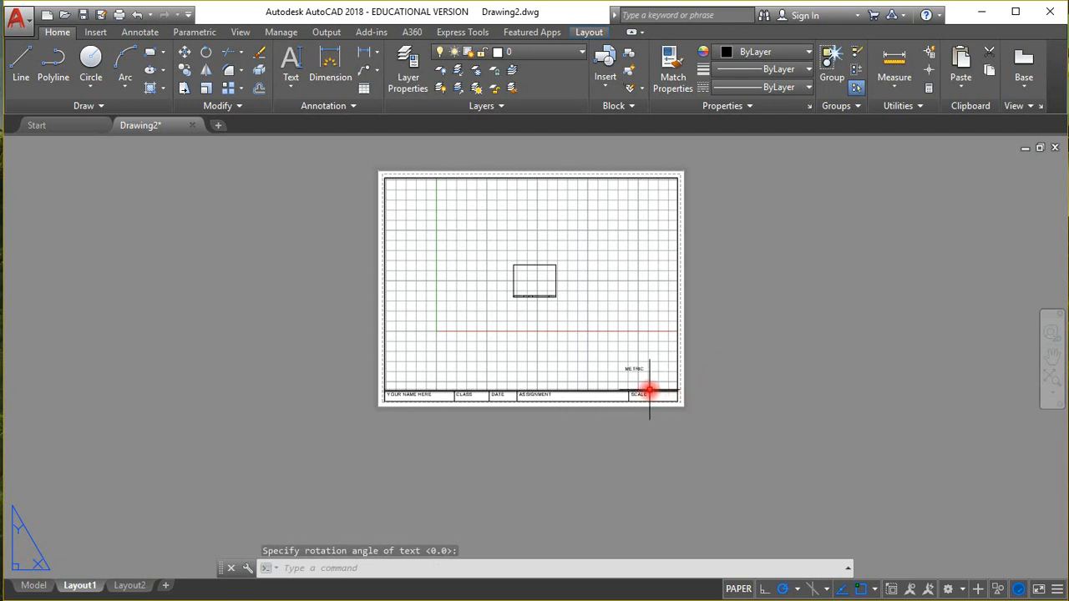
Draw a rectangle closely framing the METRIC text above the title strip.
{"action": "scroll", "coordinate": [631, 378], "scroll_direction": "up", "scroll_amount": 2}
{"action": "scroll", "coordinate": [630, 378], "scroll_direction": "up", "scroll_amount": 4}
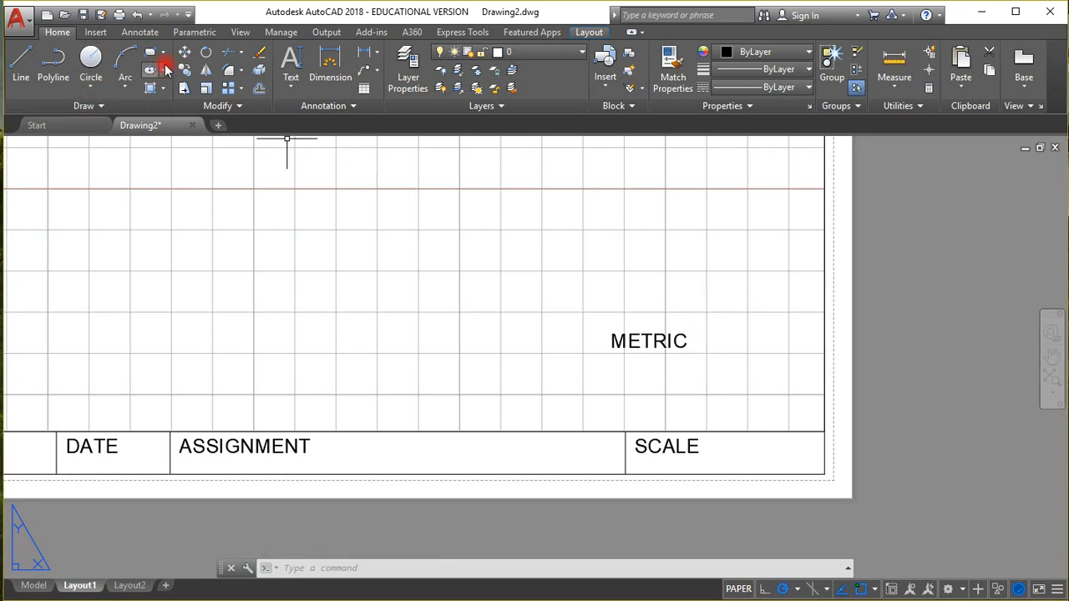
{"action": "left_click", "coordinate": [163, 52]}
{"action": "left_click", "coordinate": [181, 82]}
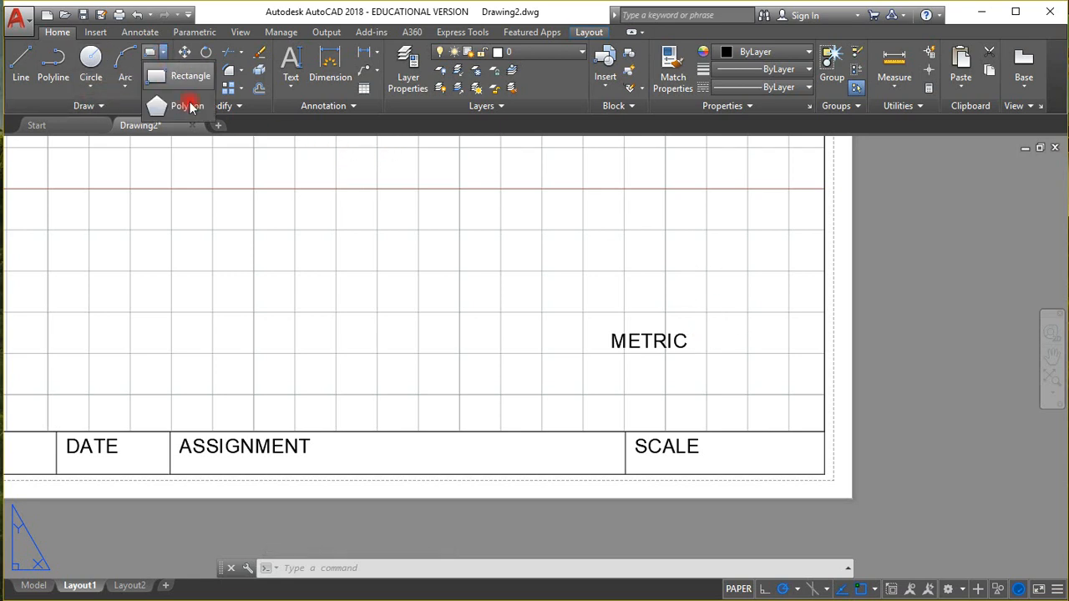
{"action": "left_click", "coordinate": [600, 326]}
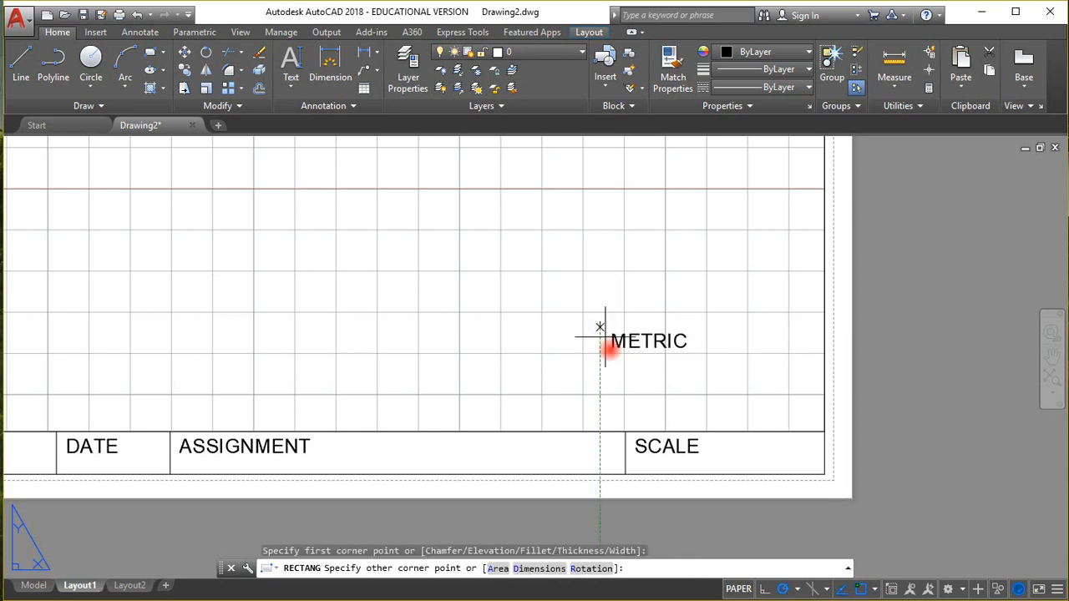
{"action": "left_click", "coordinate": [697, 361]}
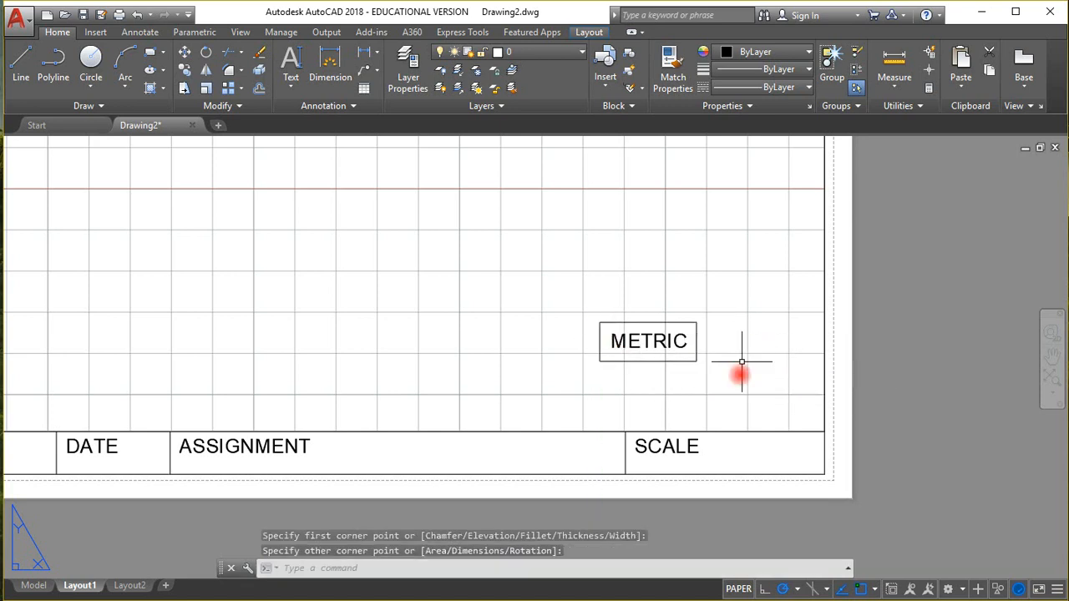
Replace the SCALE text in the title strip's last cell with "1:1" and end the text editing.
{"action": "left_click", "coordinate": [675, 448]}
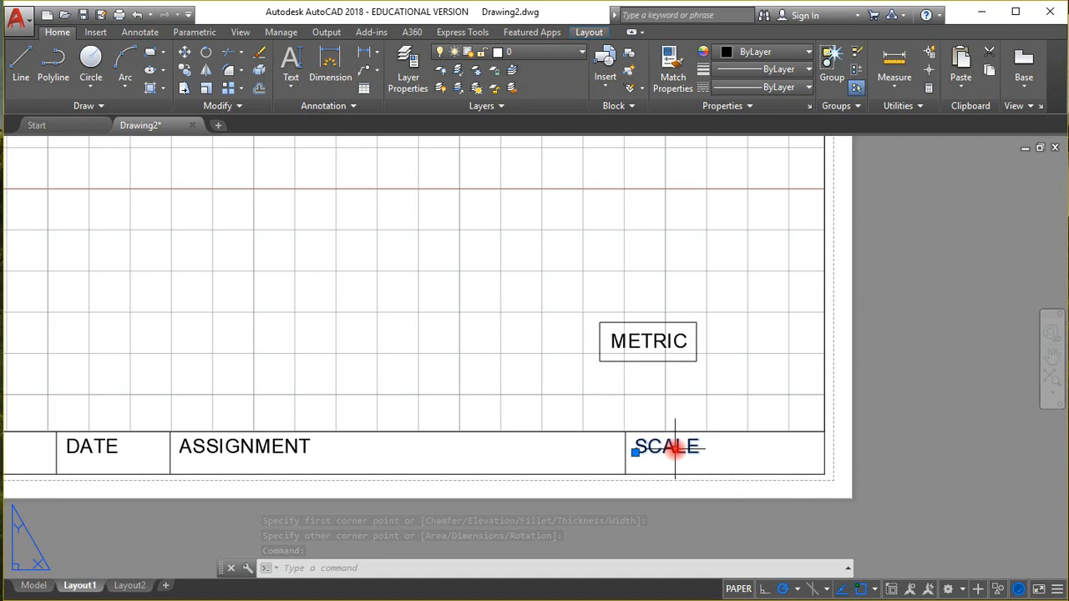
{"action": "type", "text": "F"}
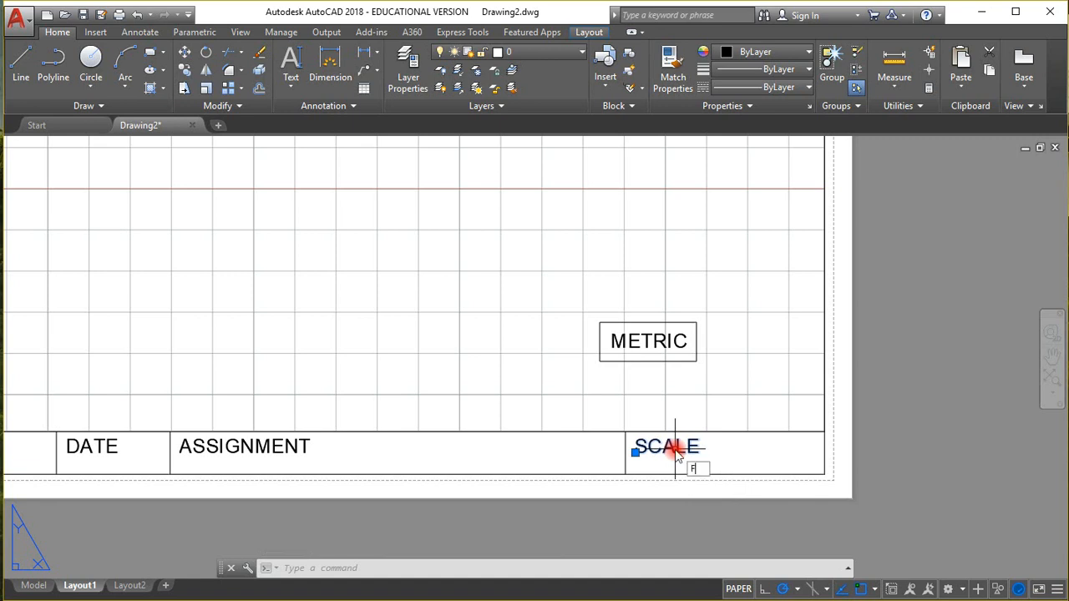
{"action": "key", "text": "BackSpace"}
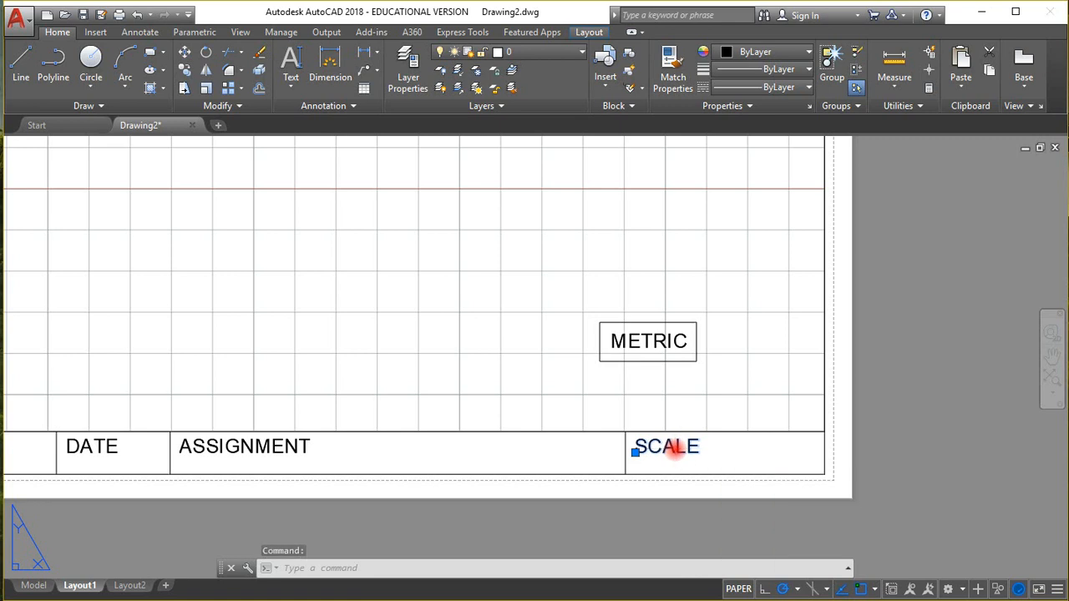
{"action": "double_click", "coordinate": [674, 450]}
{"action": "type", "text": "FULL"}
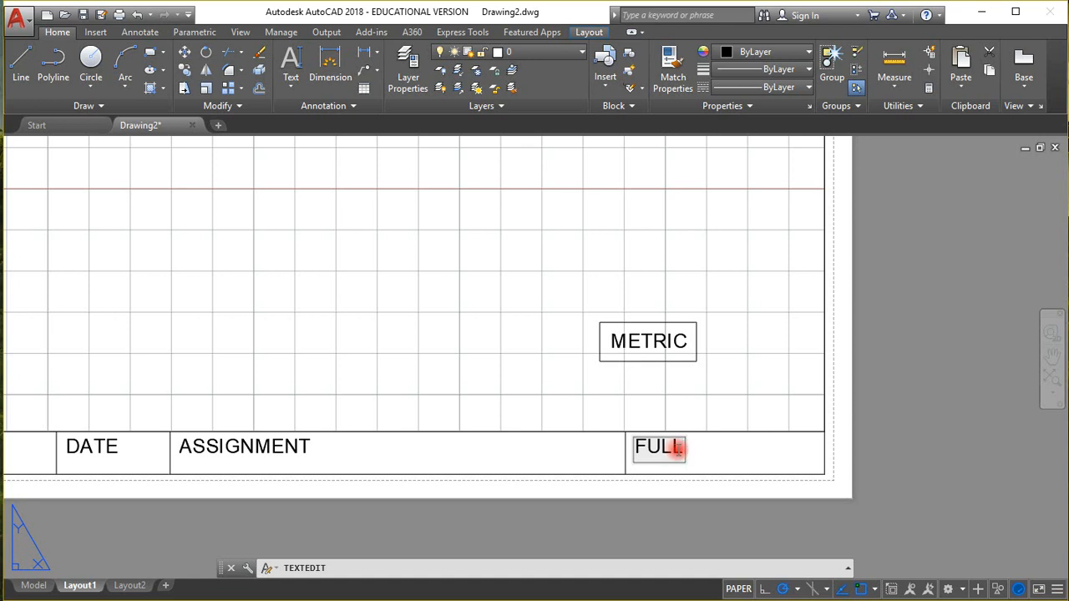
{"action": "key", "text": "BackSpace"}
{"action": "key", "text": "BackSpace"}
{"action": "key", "text": "BackSpace"}
{"action": "key", "text": "BackSpace"}
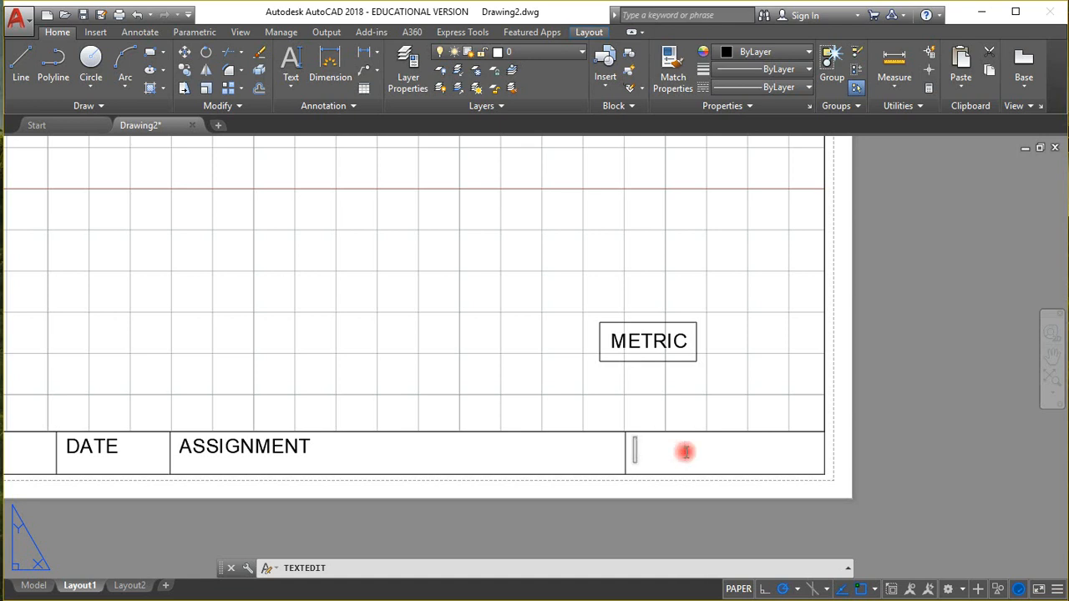
{"action": "type", "text": "1:1"}
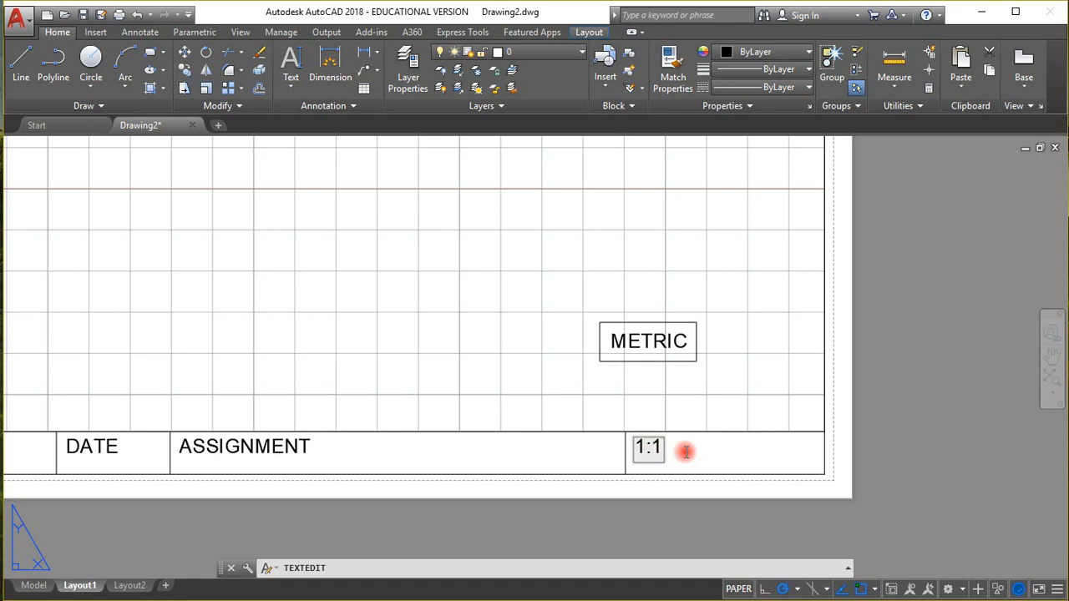
{"action": "left_click", "coordinate": [983, 396]}
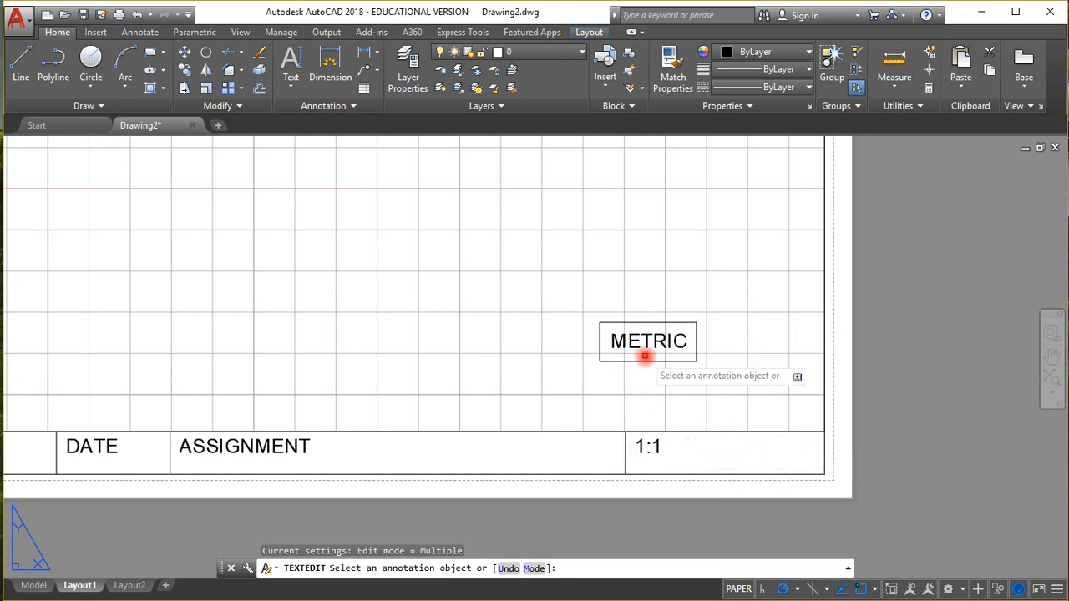
{"action": "scroll", "coordinate": [717, 366], "scroll_direction": "down", "scroll_amount": 5}
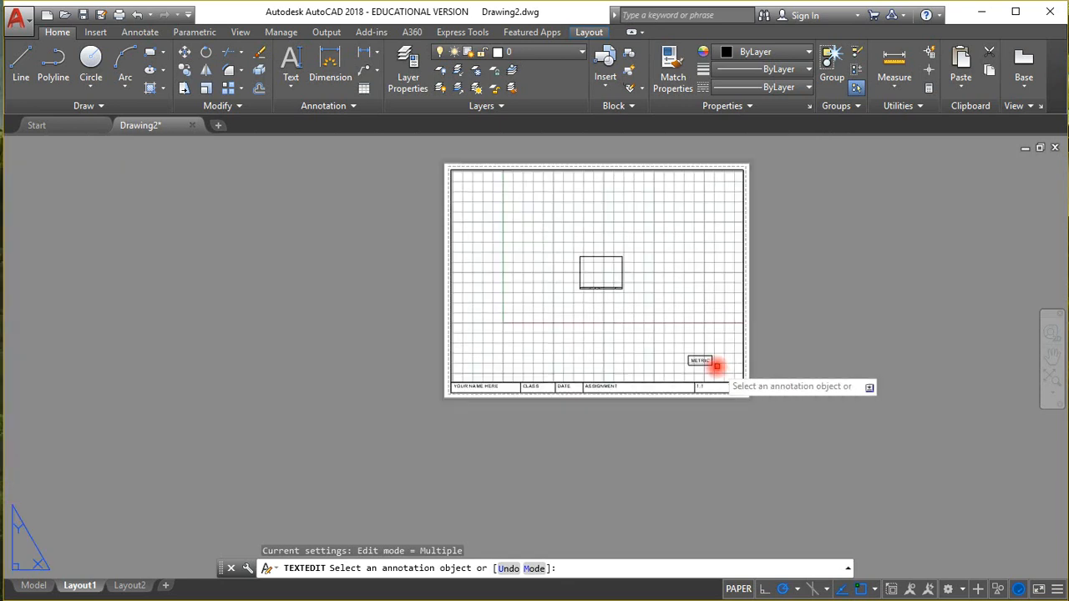
{"action": "key", "text": "Escape"}
Activate model space inside the Layout1 viewport and set the viewport scale to 1:20.
{"action": "double_click", "coordinate": [647, 326]}
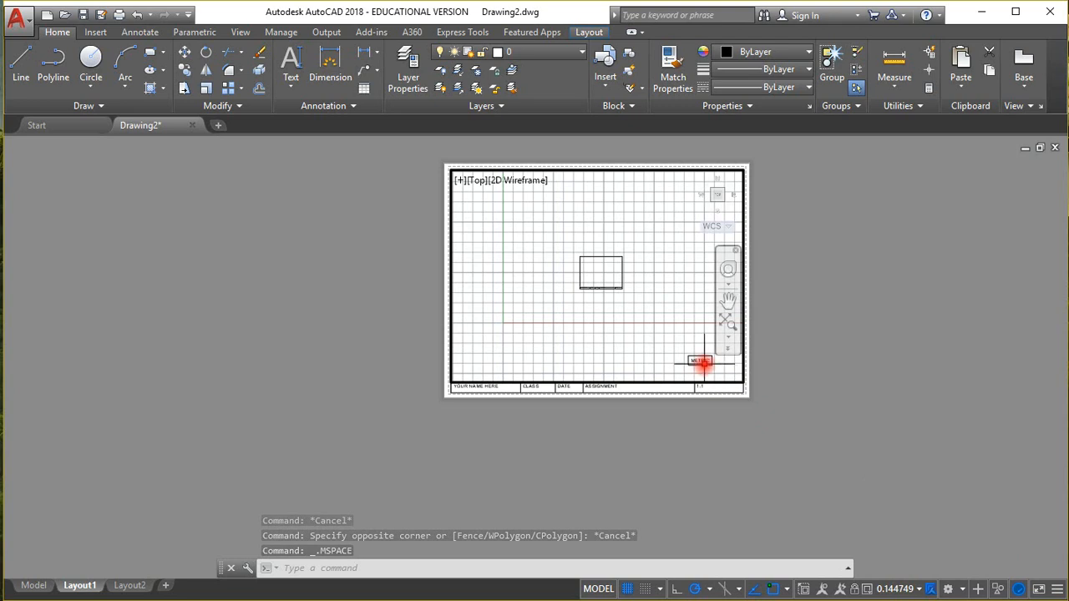
{"action": "left_click", "coordinate": [902, 589]}
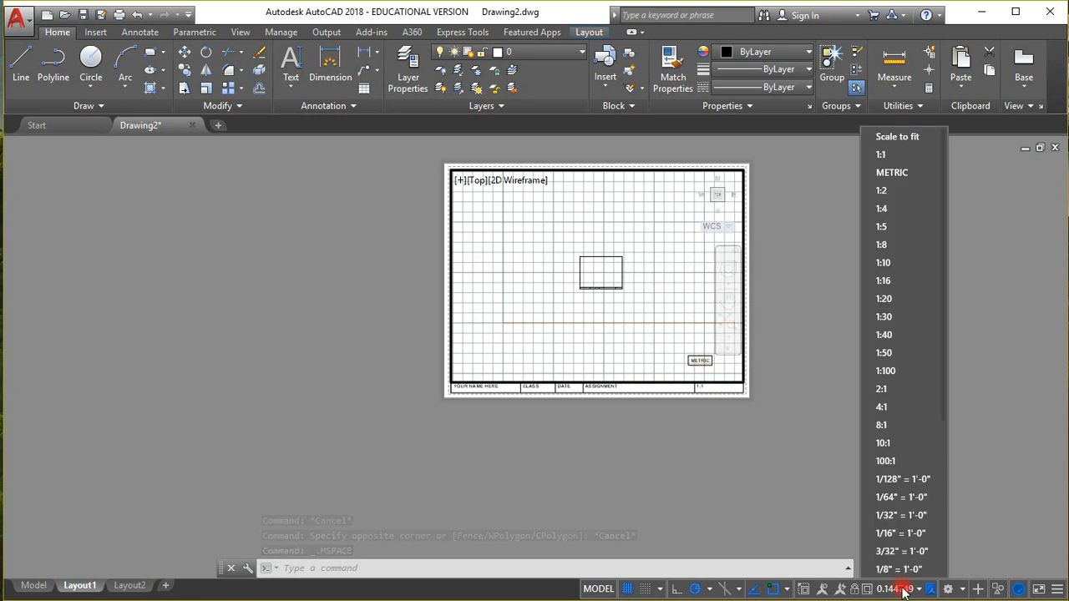
{"action": "left_click", "coordinate": [884, 299]}
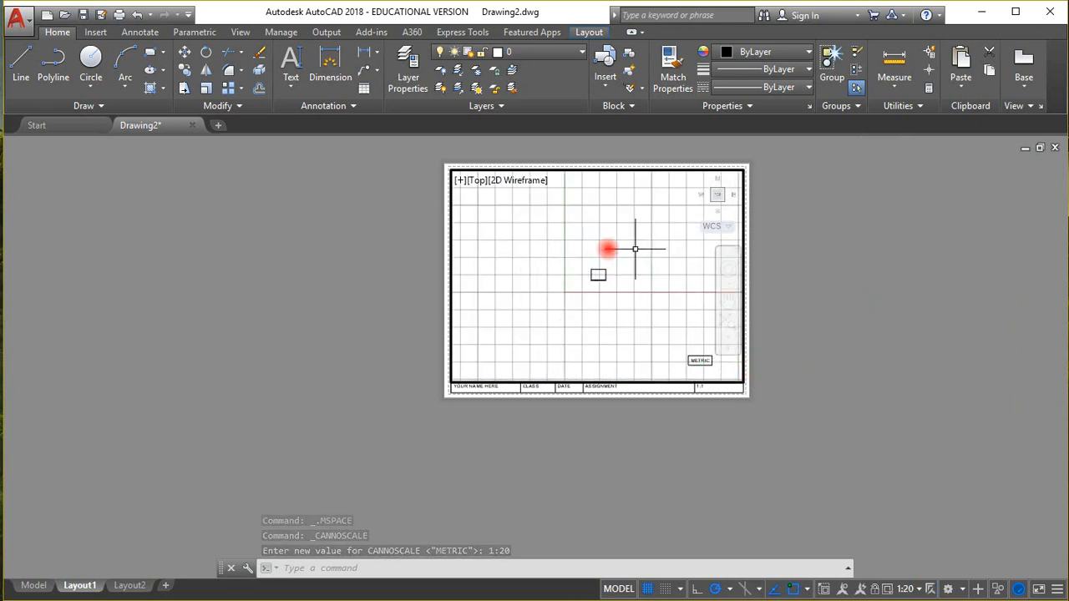
Try the 1:30 scale in the active Layout1 viewport, and set the viewport scale to METRIC.
{"action": "left_click", "coordinate": [908, 590]}
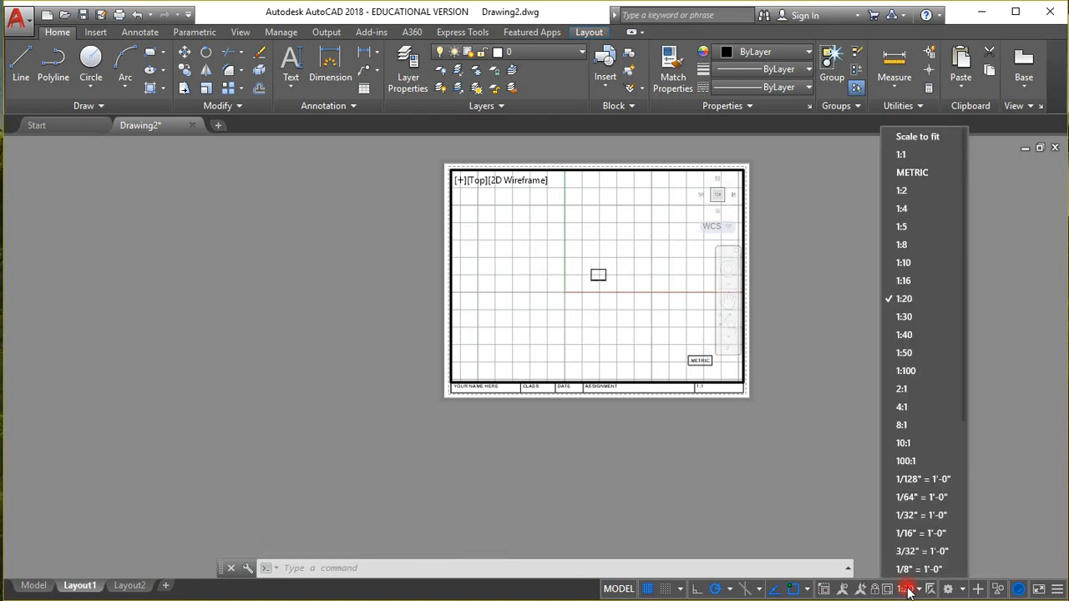
{"action": "left_click", "coordinate": [906, 317]}
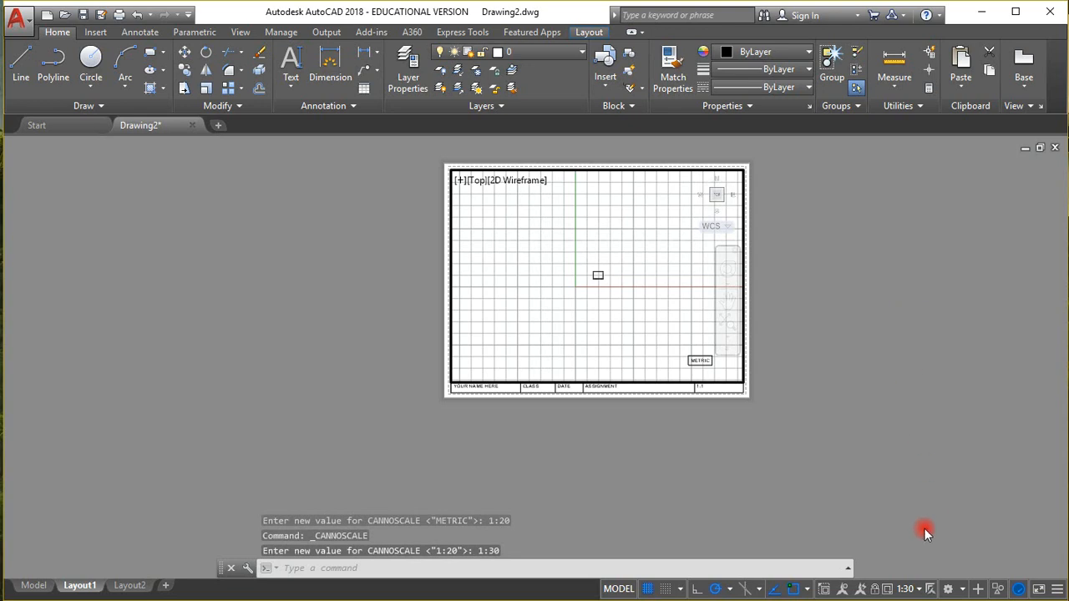
{"action": "left_click", "coordinate": [907, 589]}
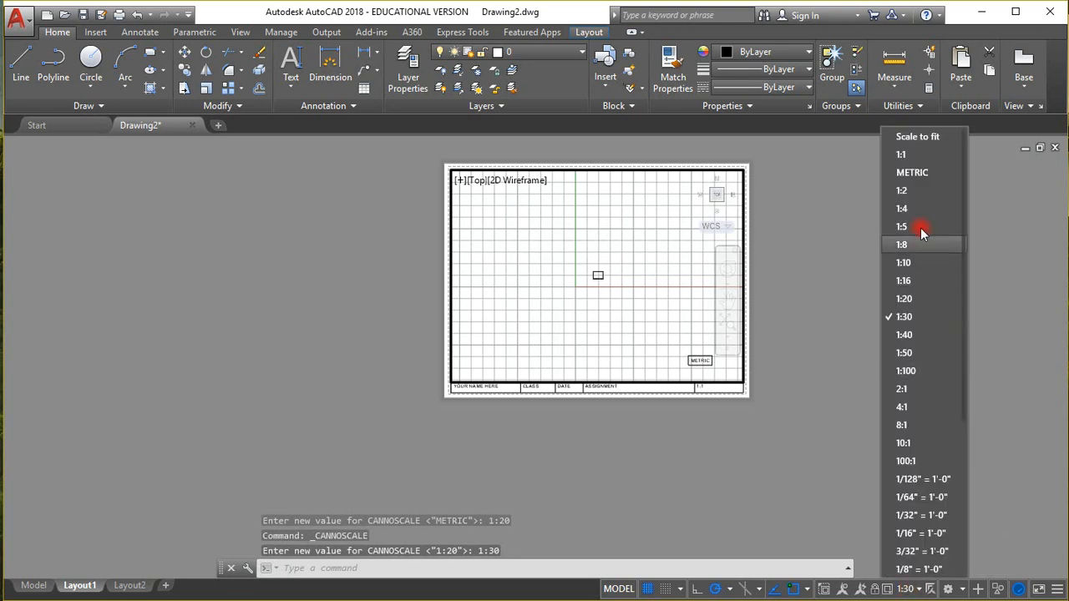
{"action": "left_click", "coordinate": [916, 172]}
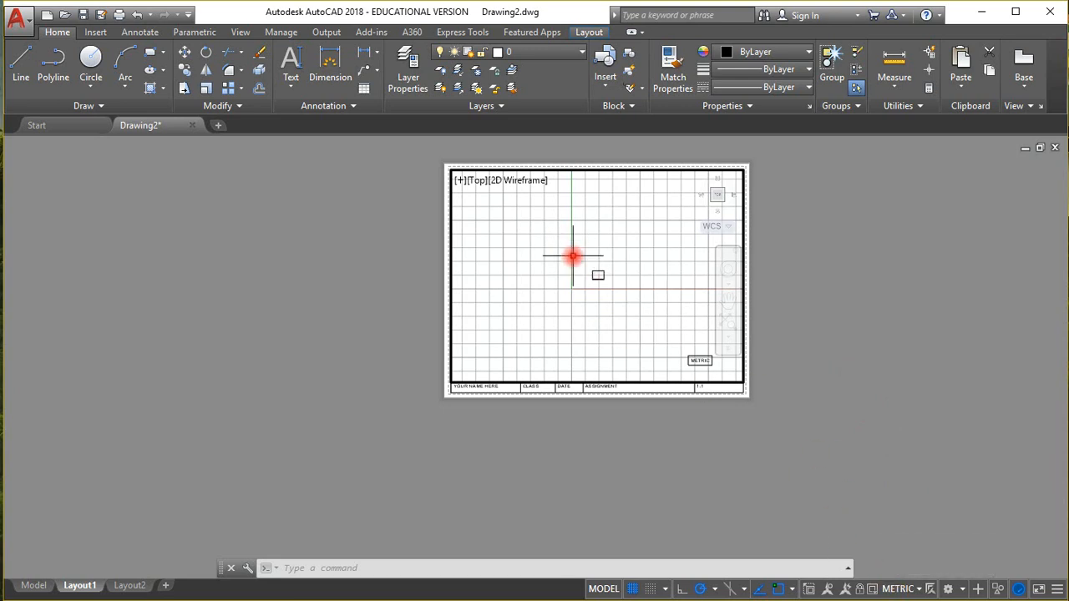
Erase all the small rectangular drawing's geometry from model space through the Layout1 viewport, including the leftover lines.
{"action": "mouse_move", "coordinate": [573, 255]}
{"action": "left_mouse_down"}
{"action": "mouse_move", "coordinate": [633, 303]}
{"action": "mouse_move", "coordinate": [680, 317]}
{"action": "mouse_move", "coordinate": [672, 255]}
{"action": "left_mouse_up"}
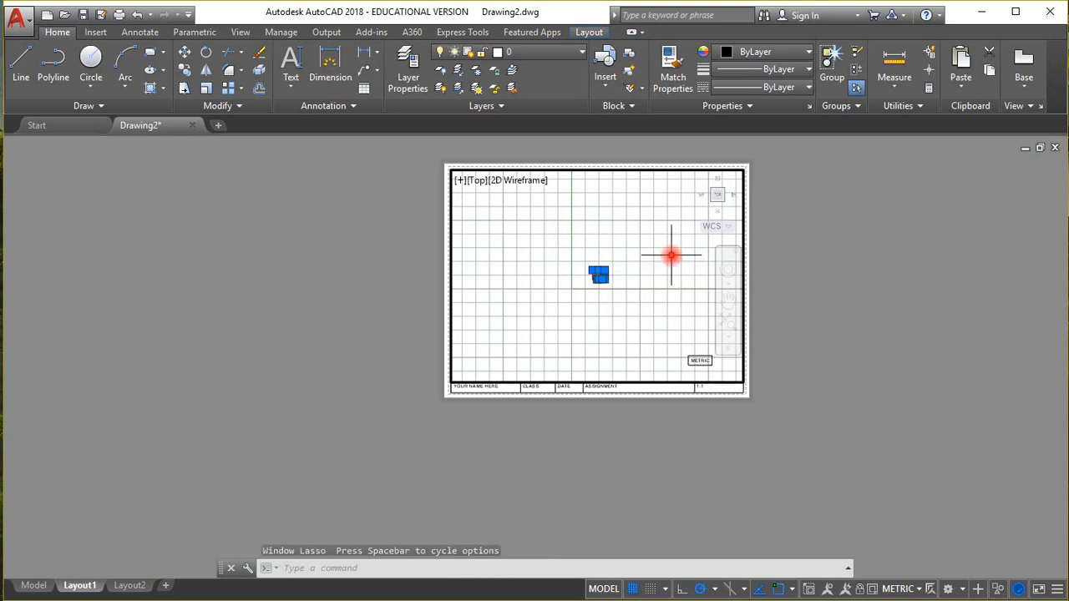
{"action": "key", "text": "Delete"}
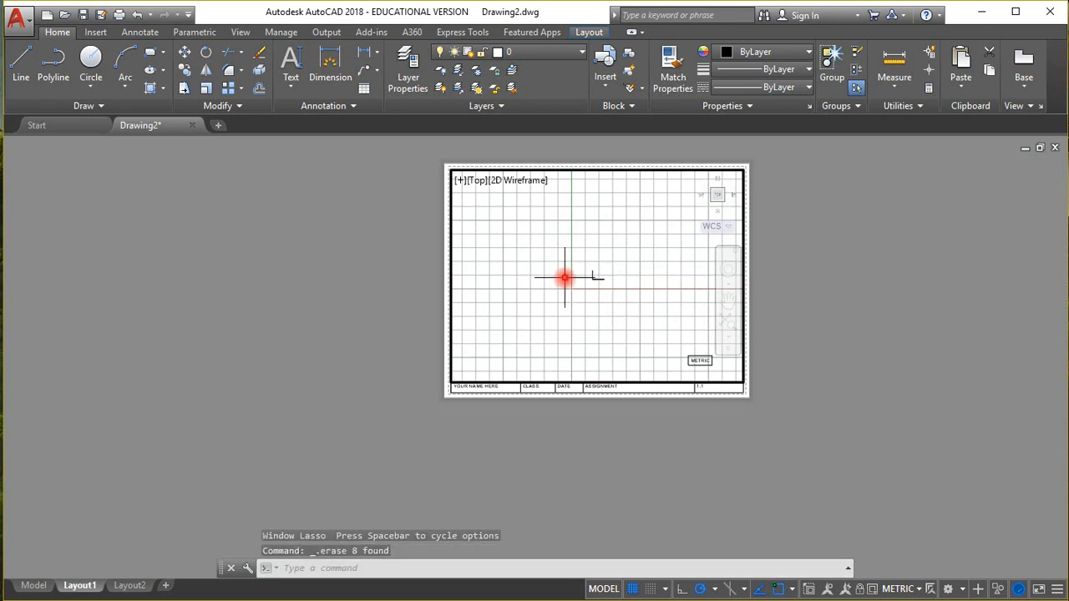
{"action": "mouse_move", "coordinate": [580, 262]}
{"action": "left_mouse_down"}
{"action": "mouse_move", "coordinate": [596, 306]}
{"action": "mouse_move", "coordinate": [663, 268]}
{"action": "left_mouse_up"}
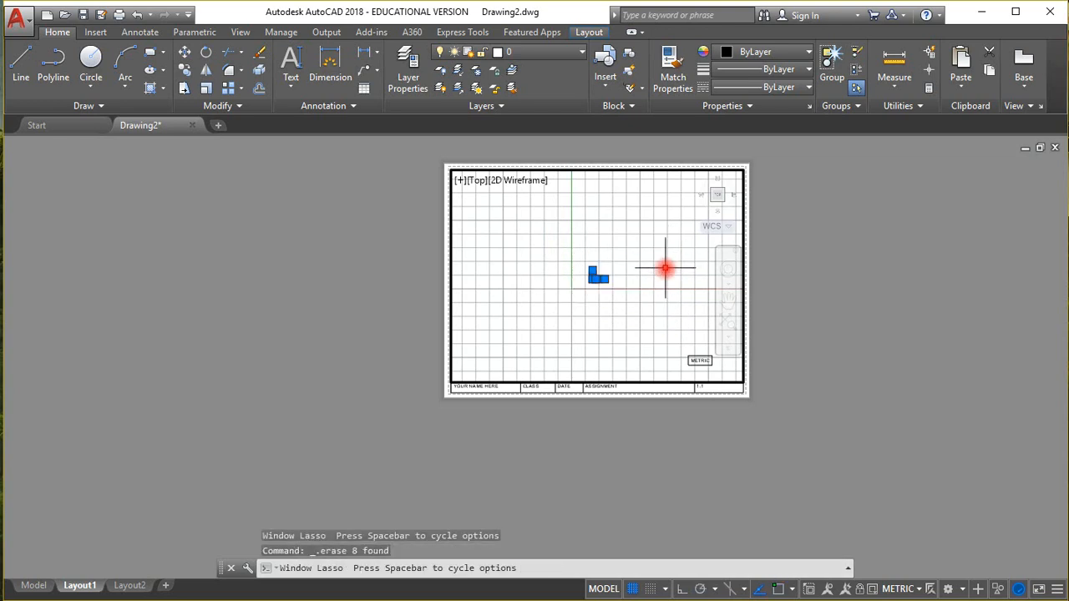
{"action": "key", "text": "Delete"}
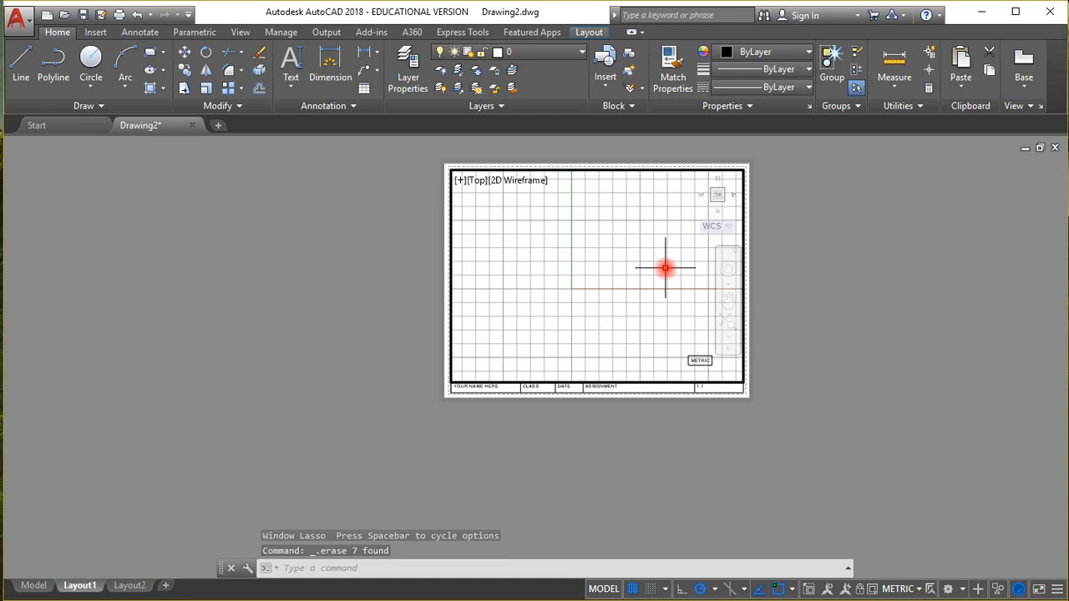